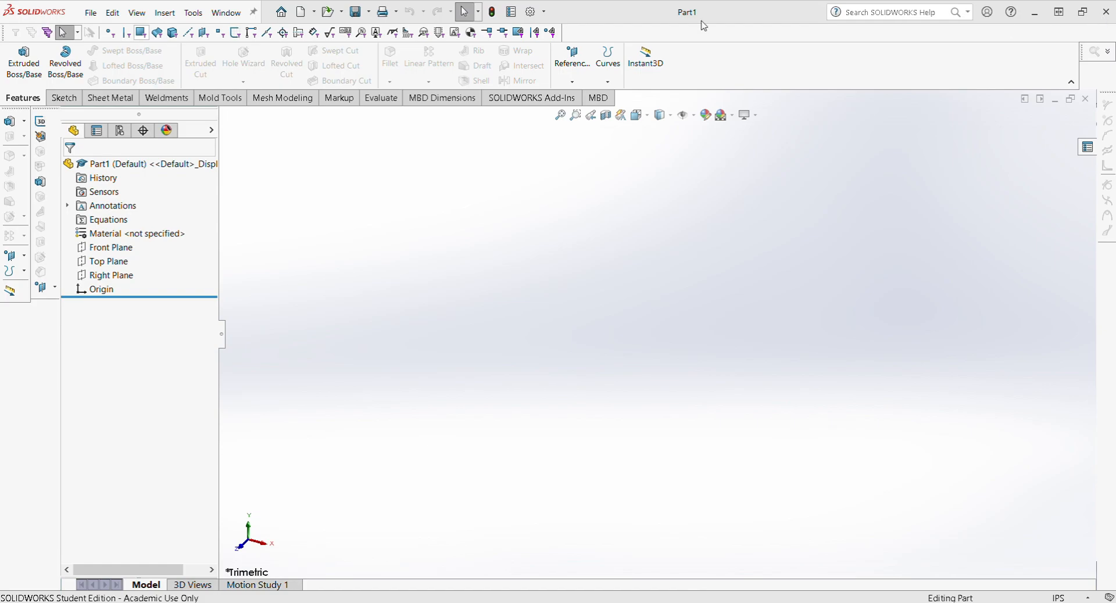
Step: Create a new blank part document, Part1
click(303, 14)
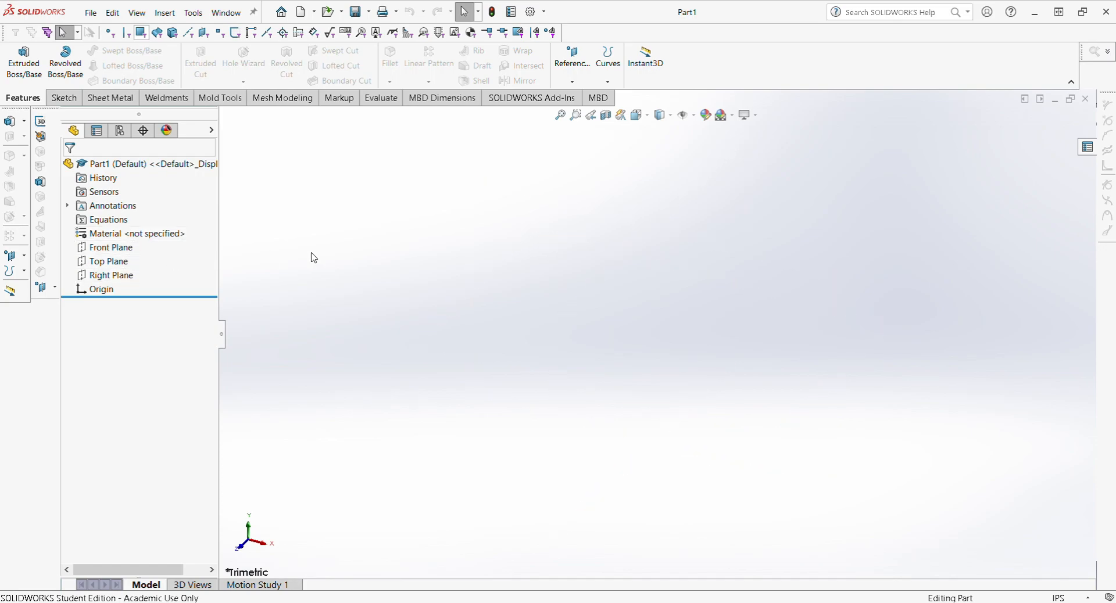
key(space)
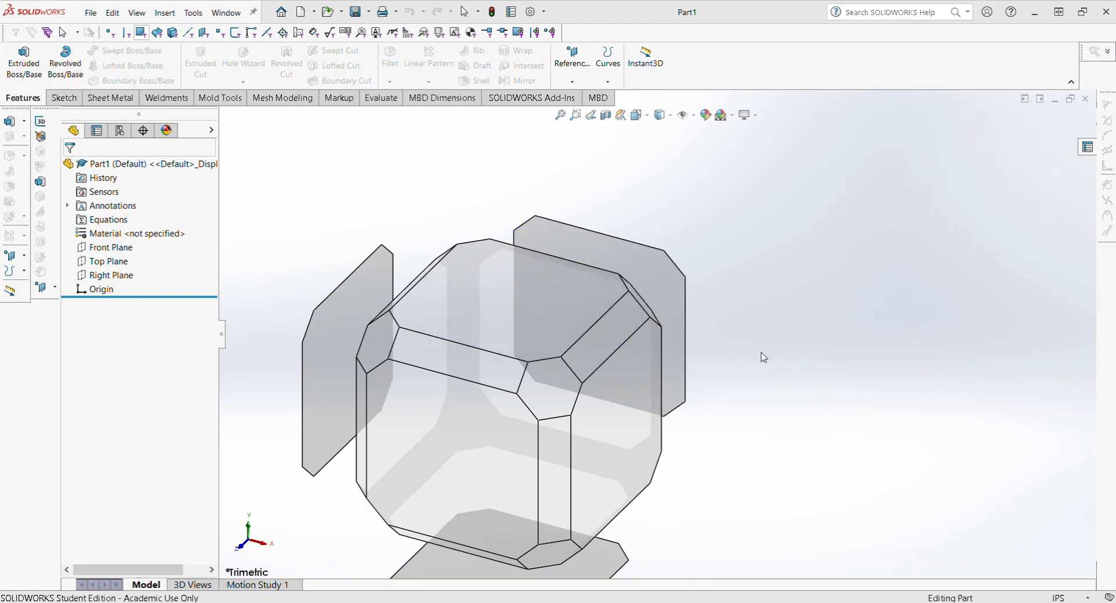
middle_drag(772, 342, 741, 336)
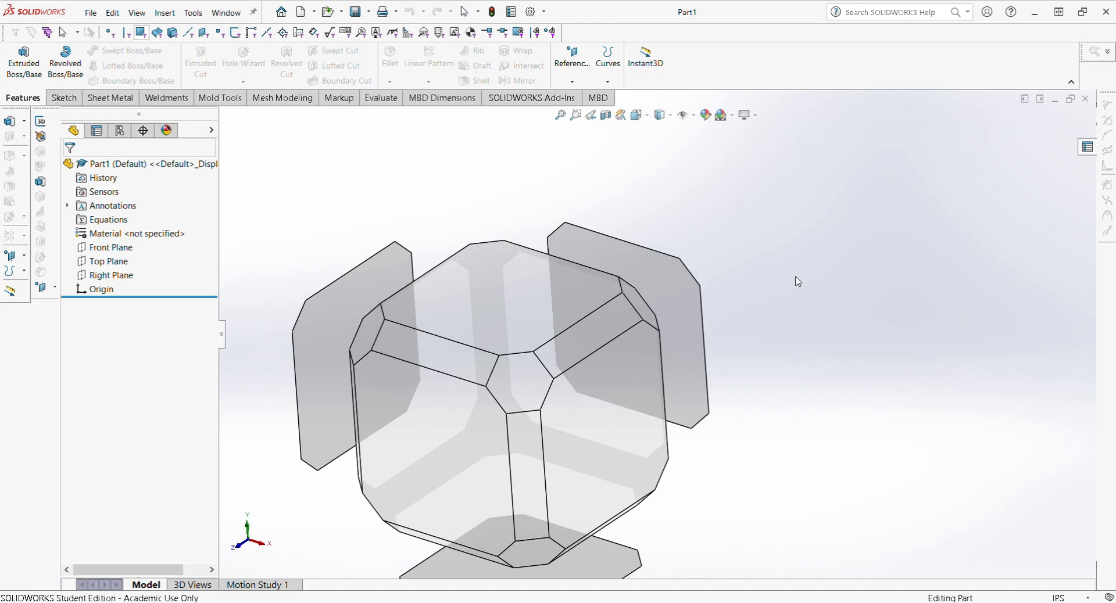
middle_drag(764, 282, 576, 318)
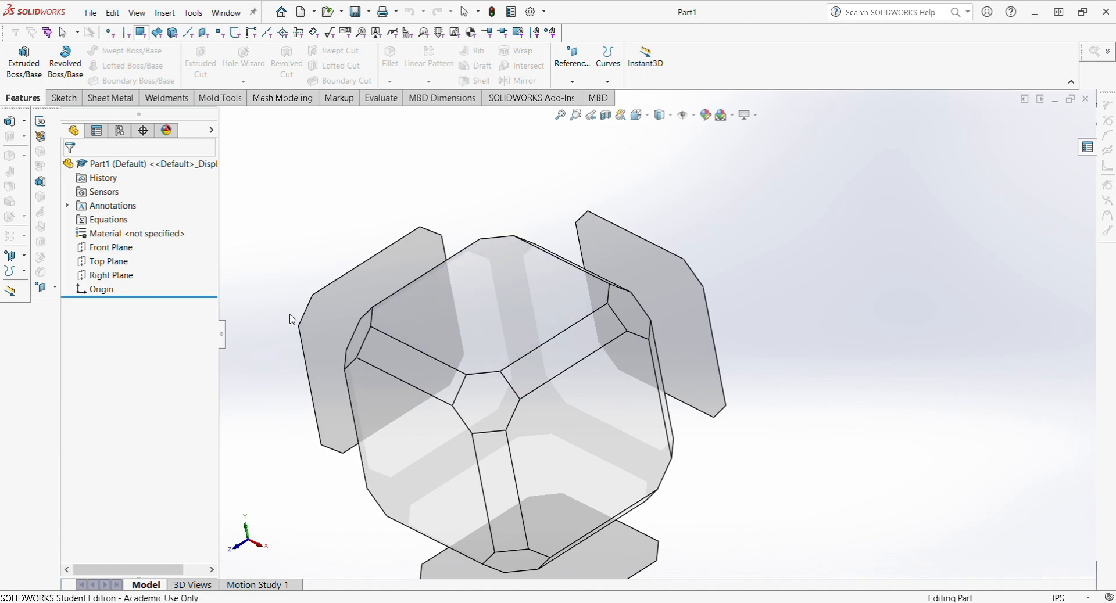
middle_drag(537, 305, 550, 279)
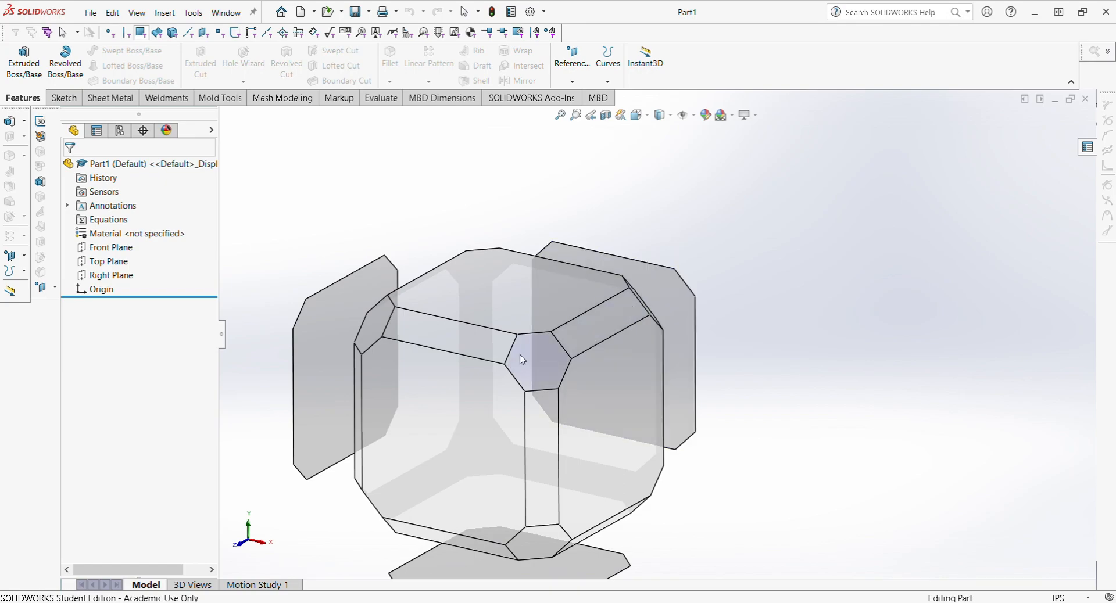
click(776, 327)
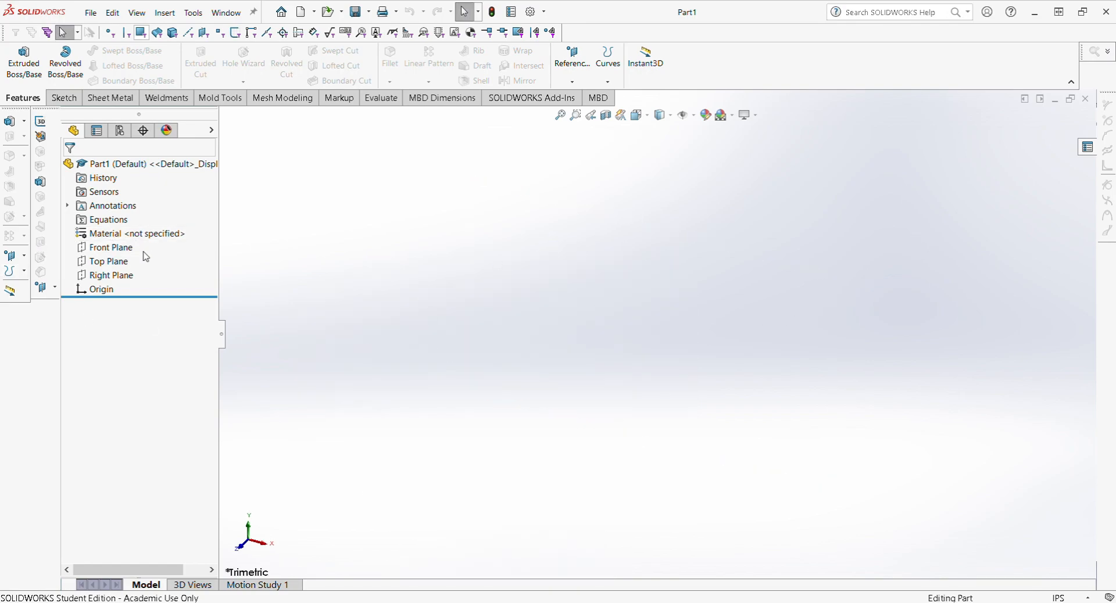
click(111, 277)
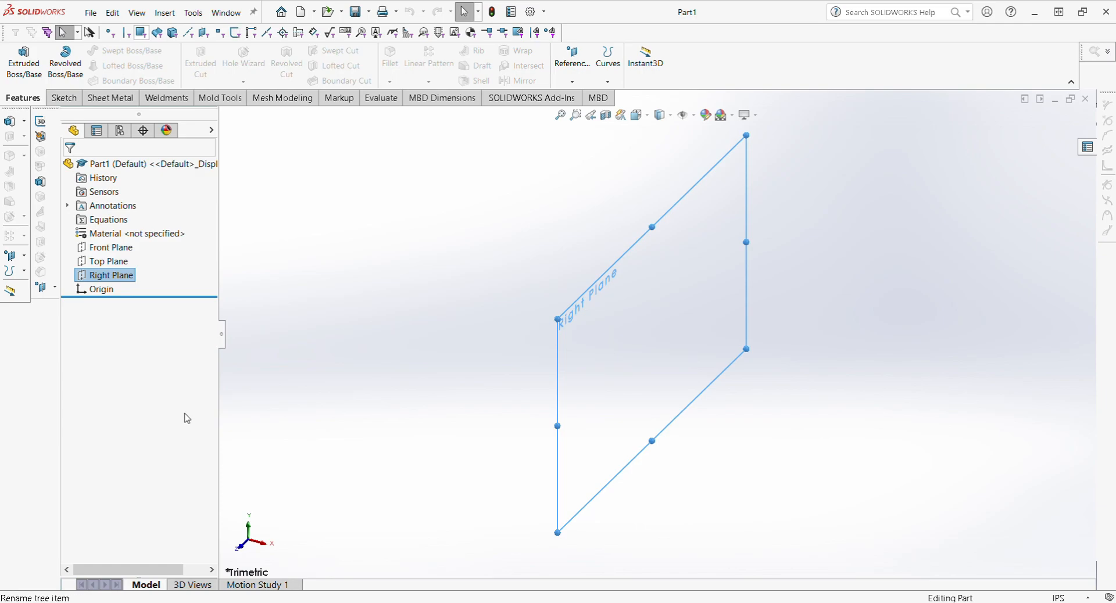
click(454, 294)
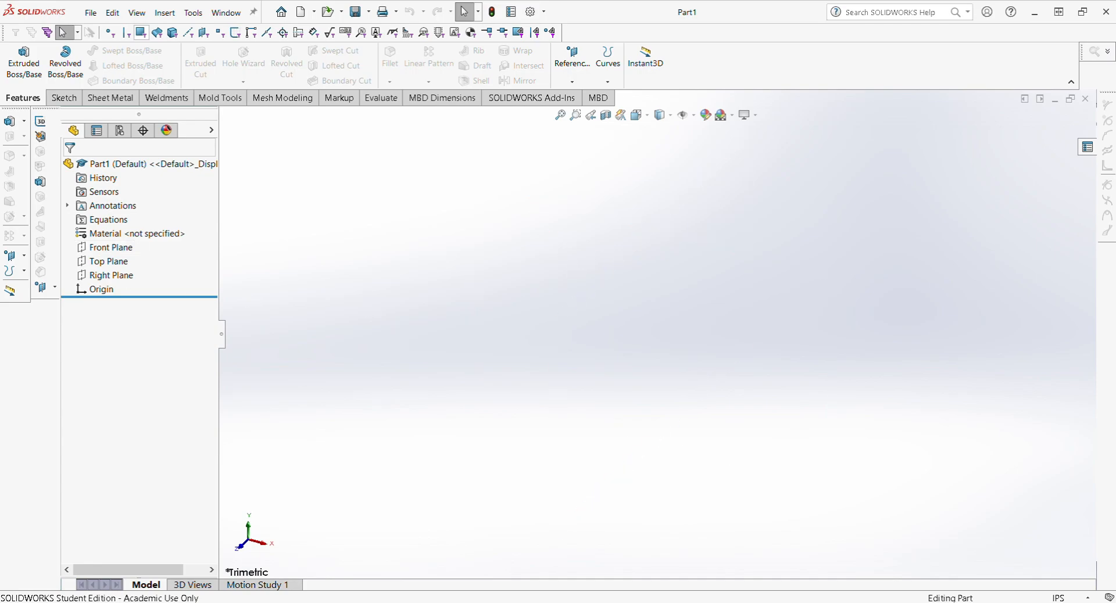
Step: Start Sketch1 on the Top Plane
click(64, 98)
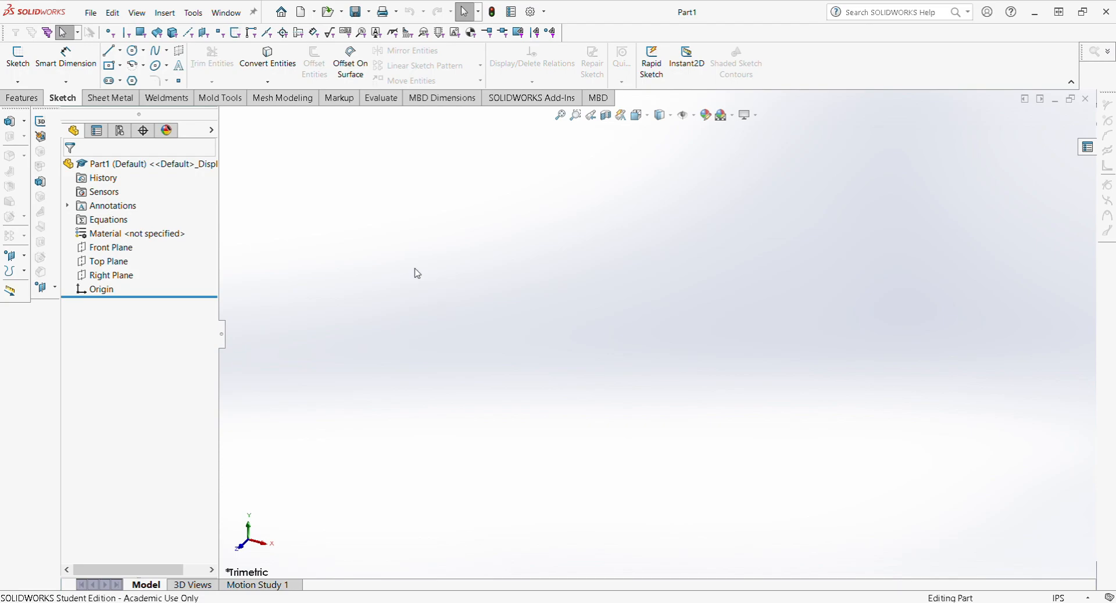
click(18, 59)
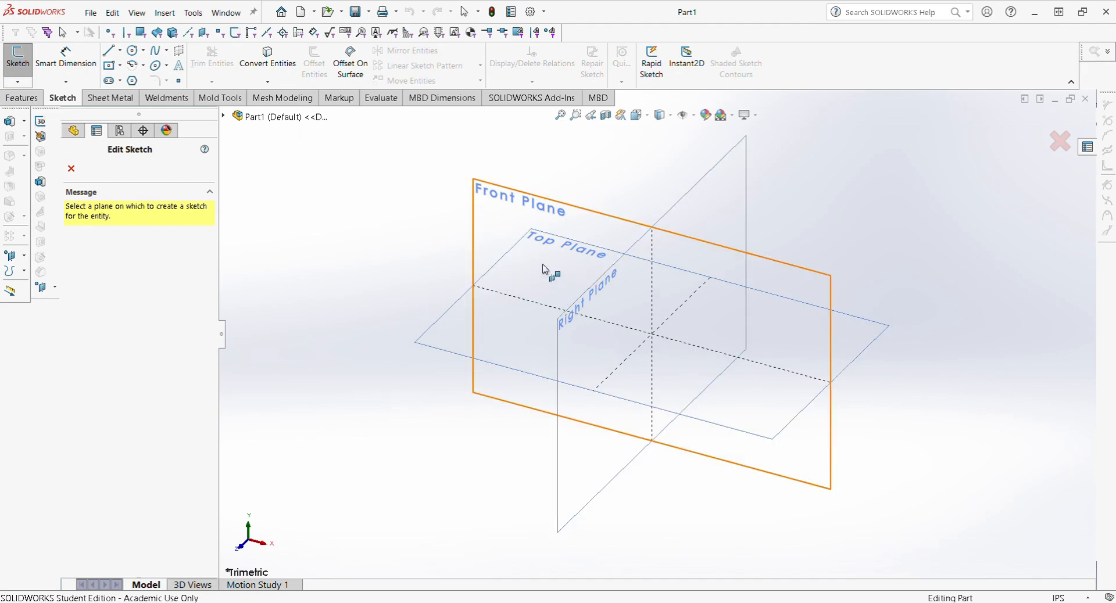
click(437, 340)
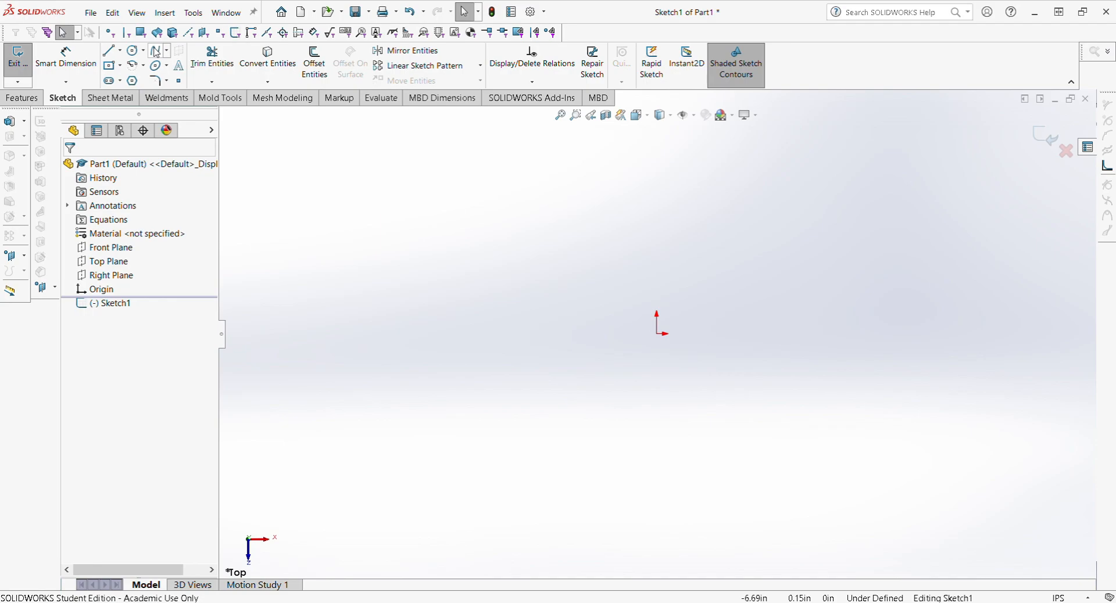
click(129, 98)
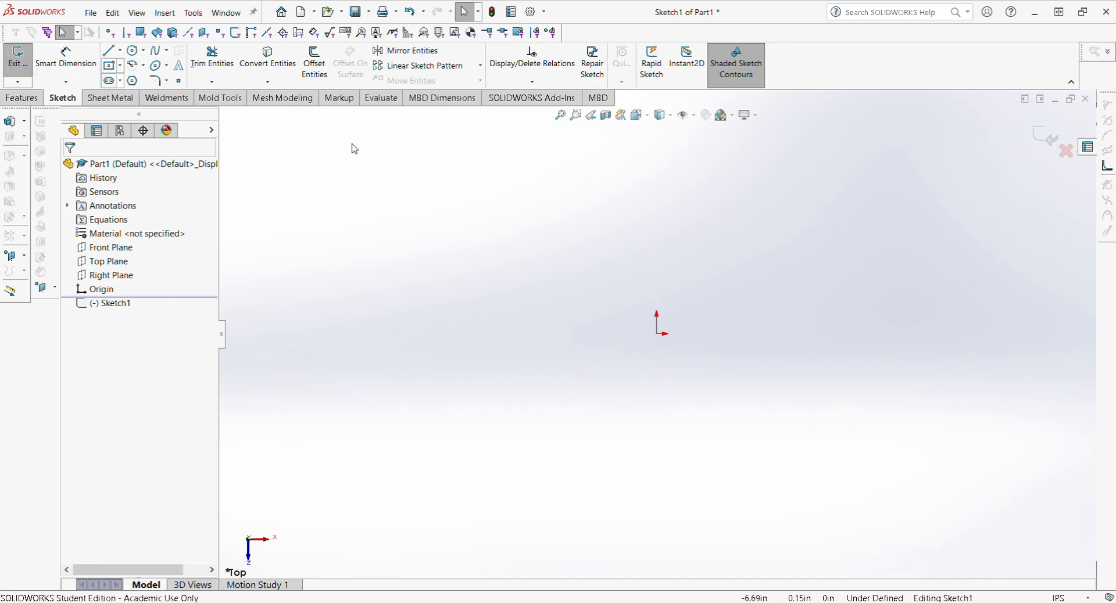
click(656, 334)
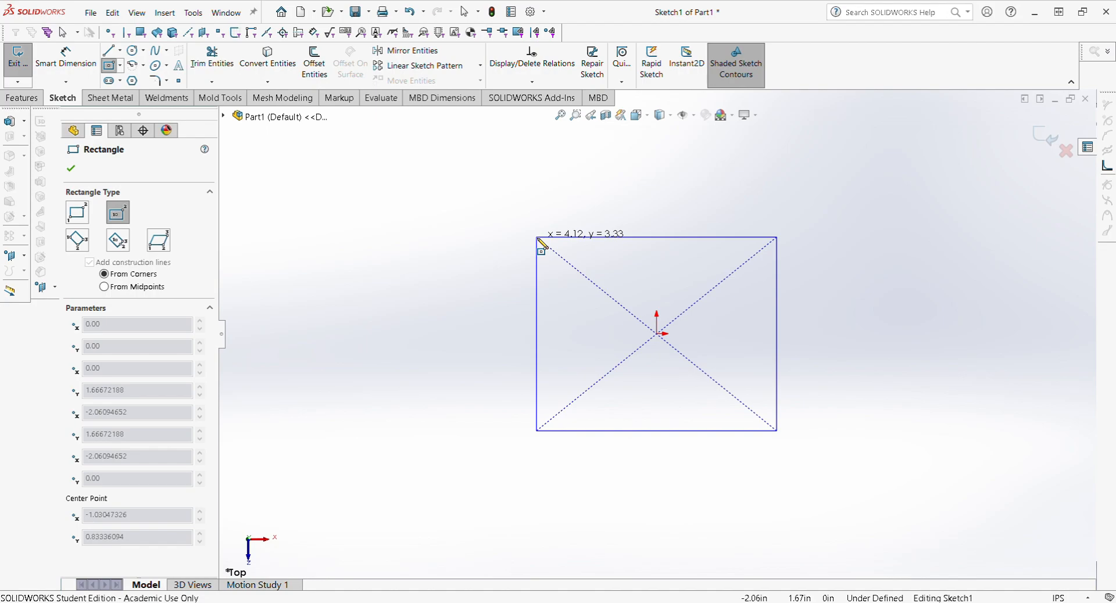
key(Escape)
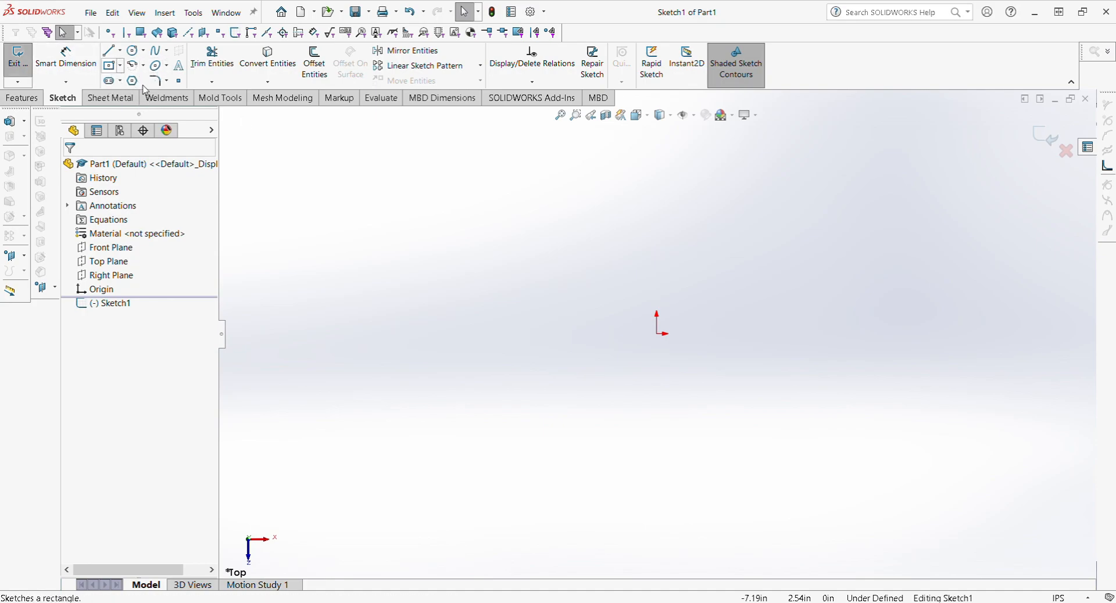
click(109, 65)
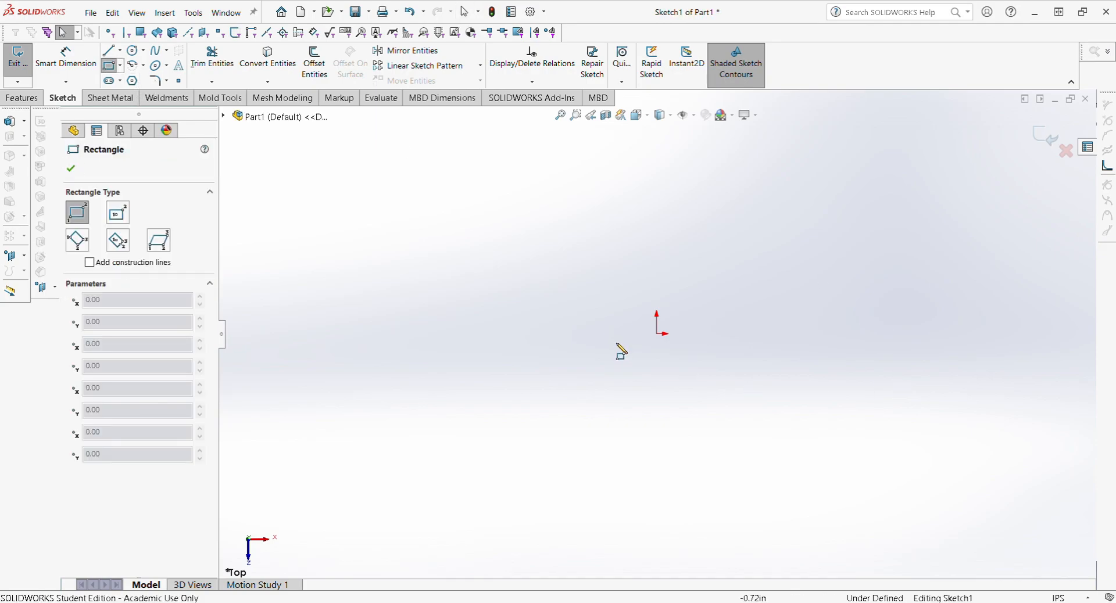
click(657, 334)
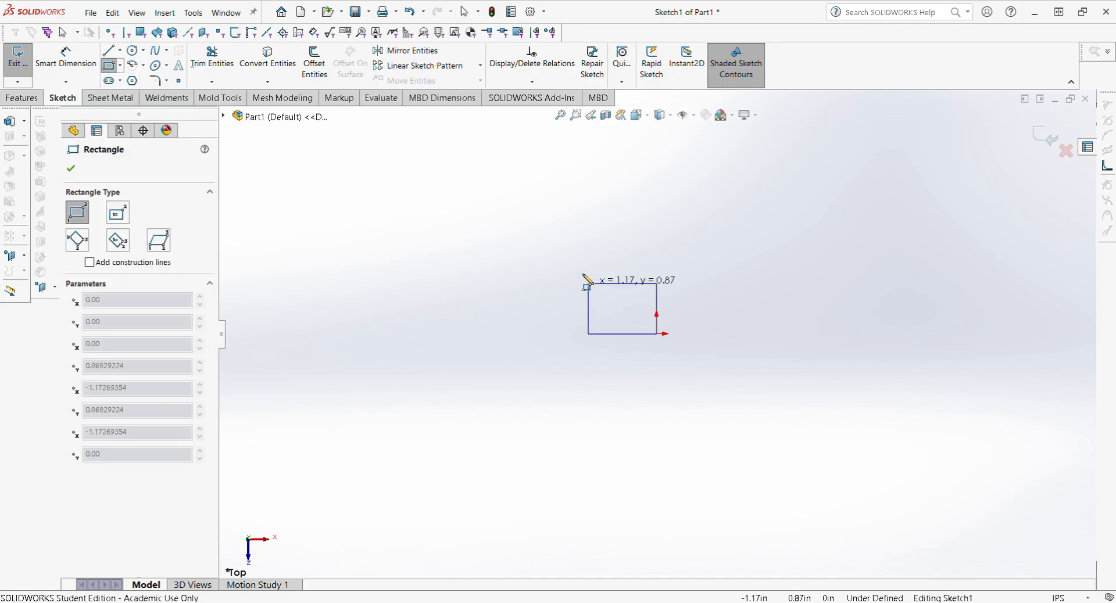
click(482, 235)
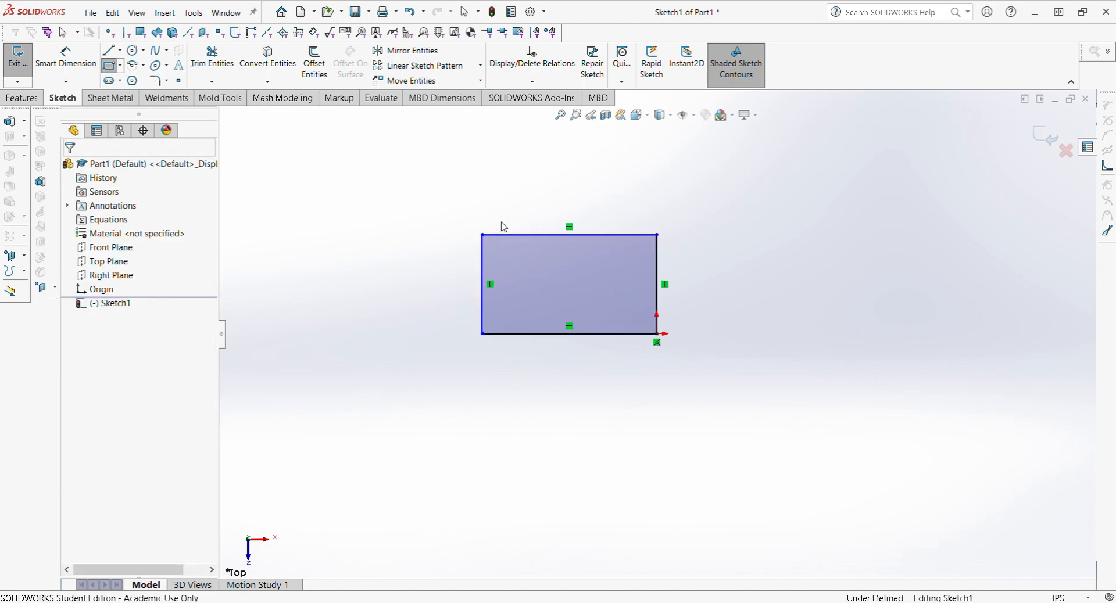
key(Escape)
drag(453, 206, 726, 386)
key(Delete)
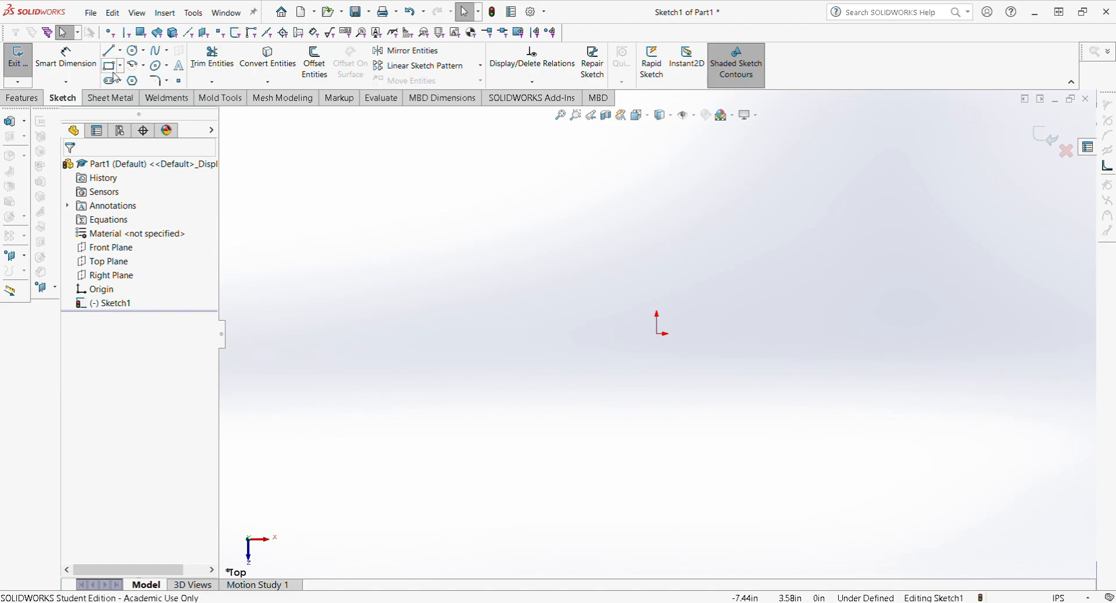
Step: Draw a centre rectangle on the origin and pull its corner outward to enlarge it
click(140, 101)
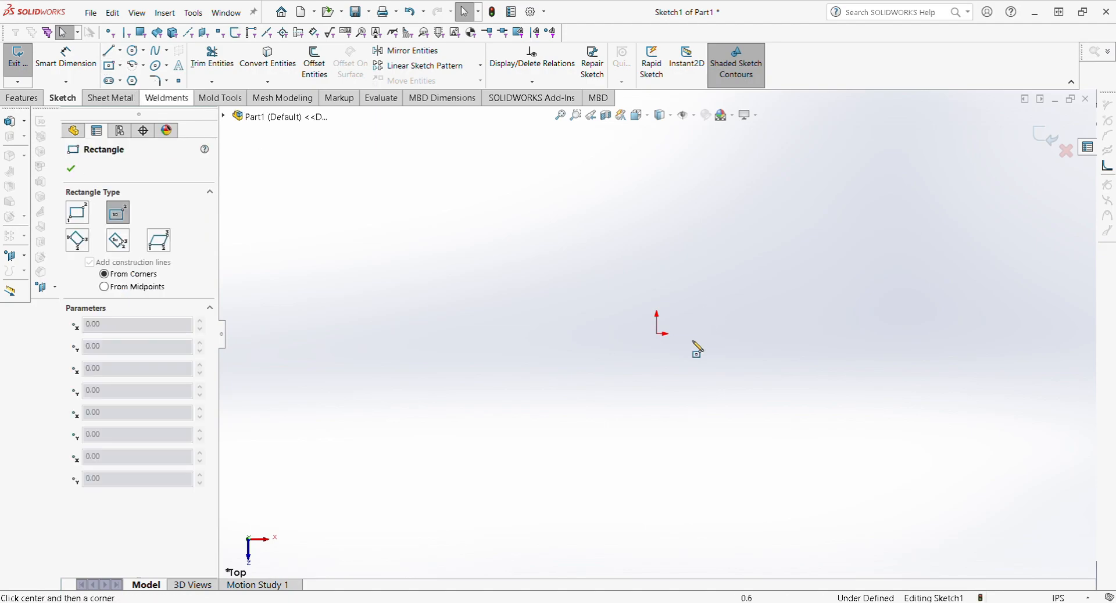
click(657, 334)
click(533, 224)
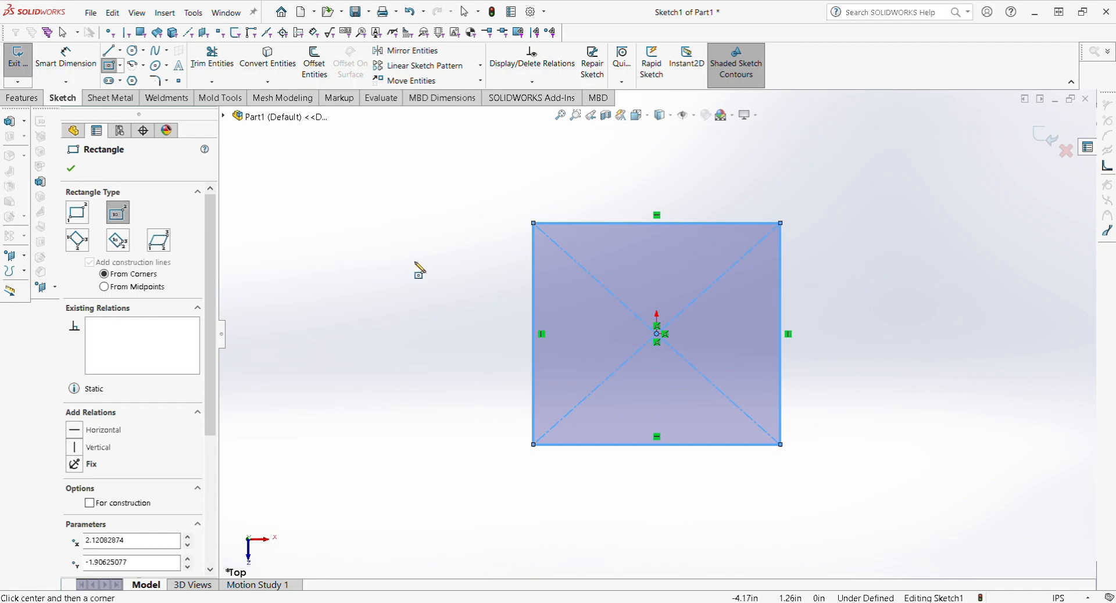
key(Escape)
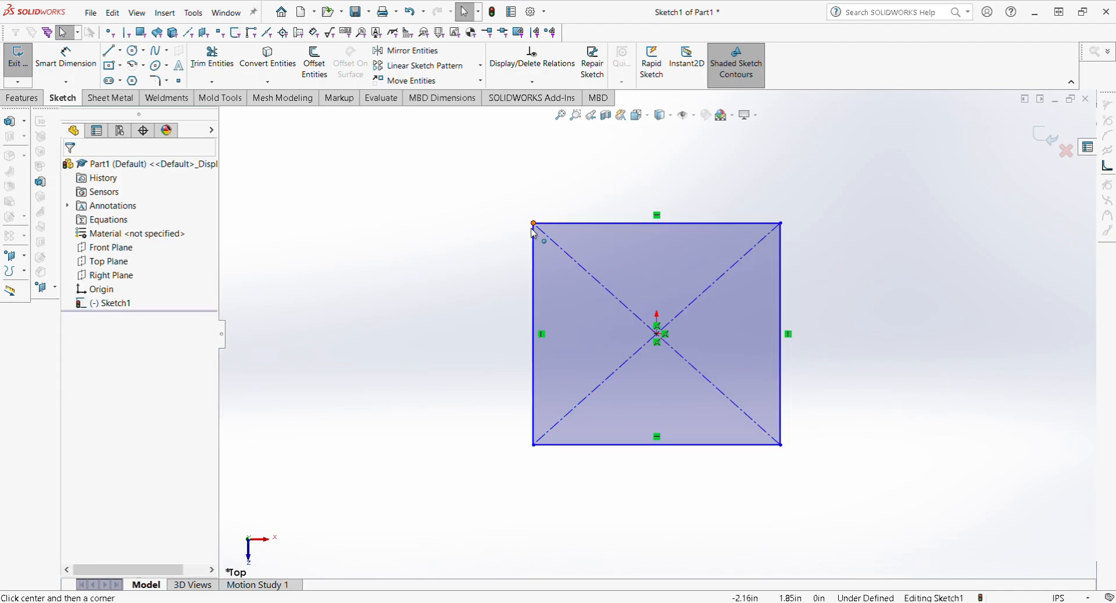
mouse_move(533, 223)
mouse_down()
mouse_move(518, 335)
mouse_move(473, 203)
mouse_move(636, 213)
mouse_move(539, 243)
mouse_move(463, 236)
mouse_move(532, 223)
mouse_up()
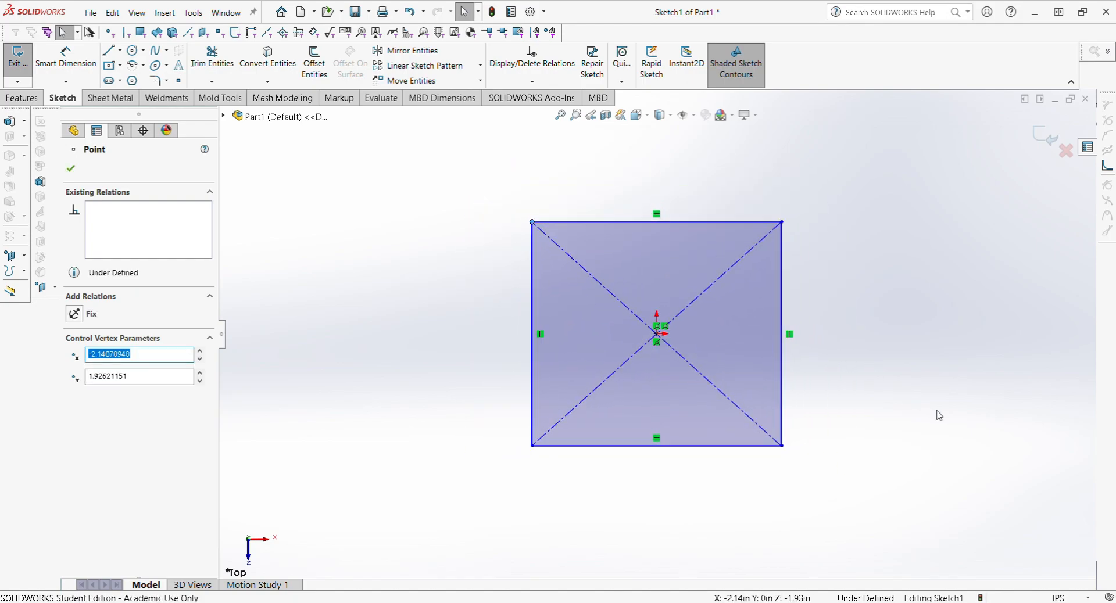
click(433, 219)
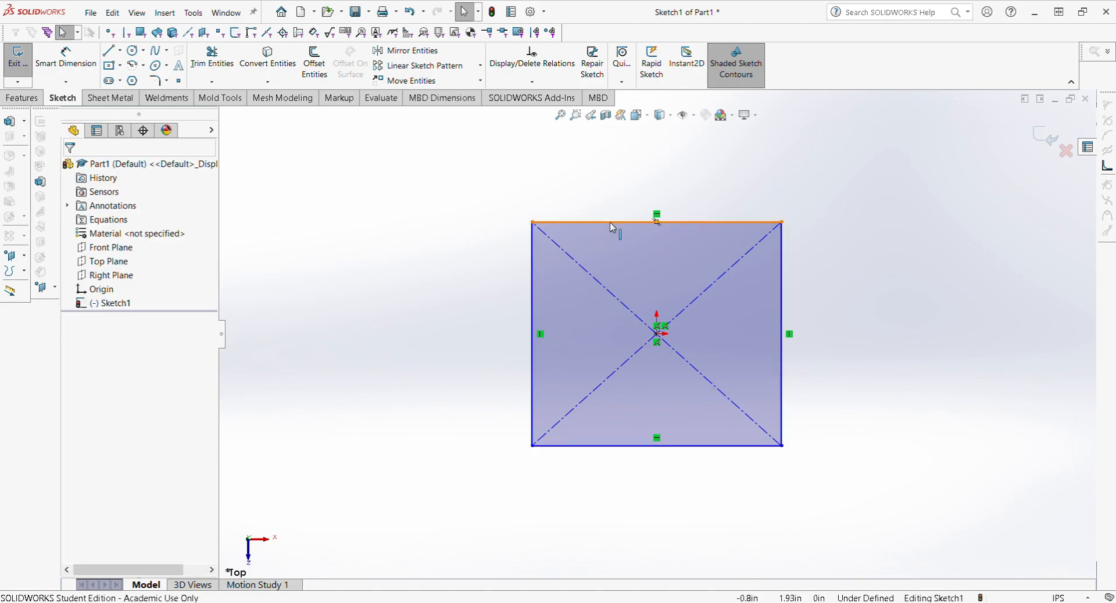
click(612, 224)
Step: Dimension the square's top edge at 5 in
click(466, 256)
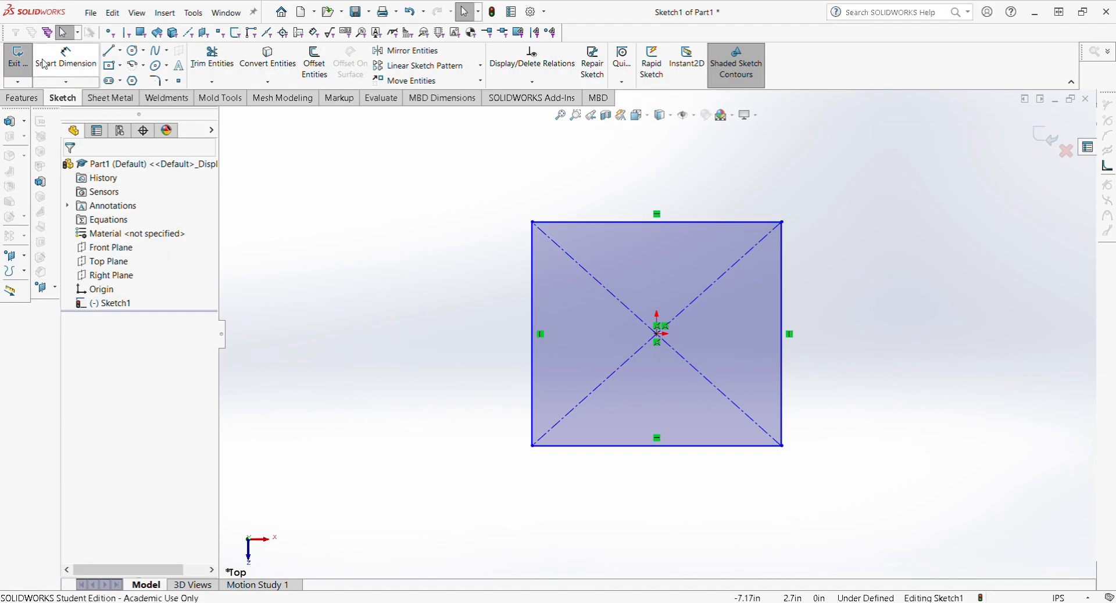
click(64, 65)
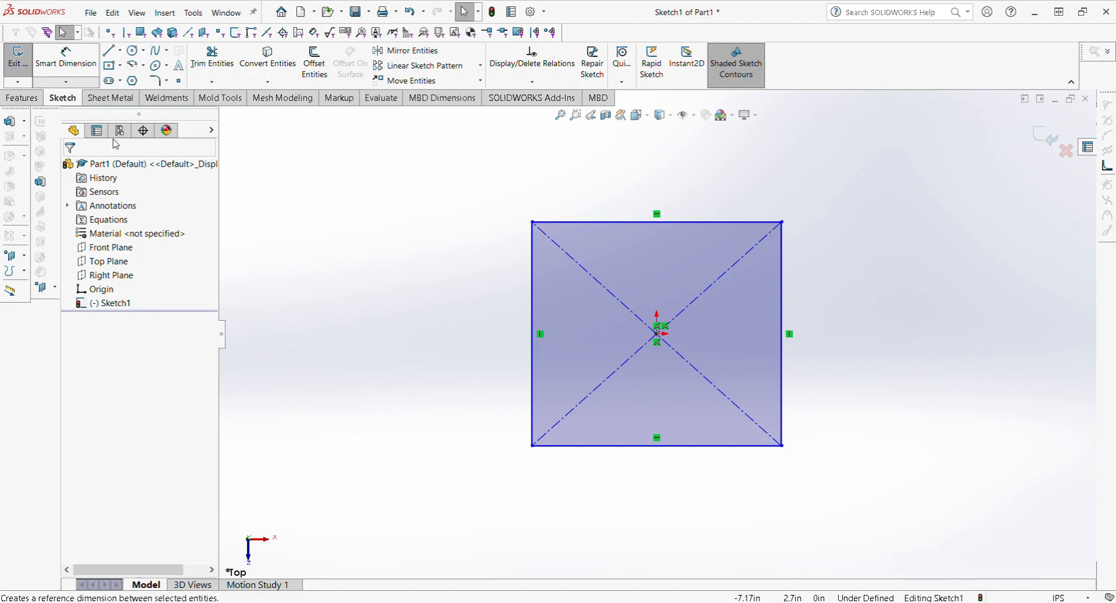
click(66, 58)
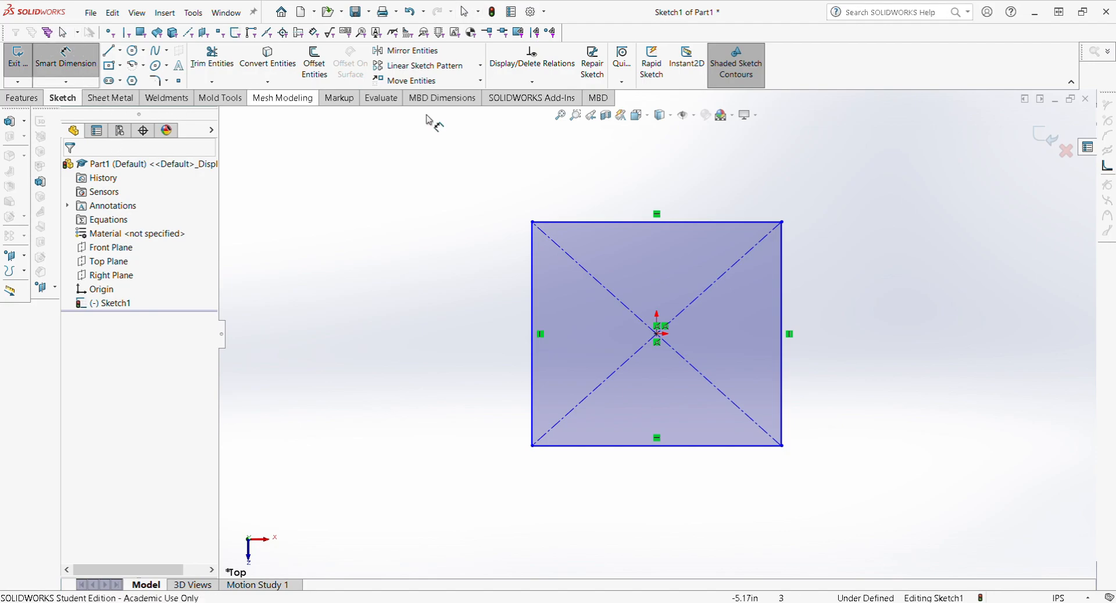
click(690, 222)
click(662, 161)
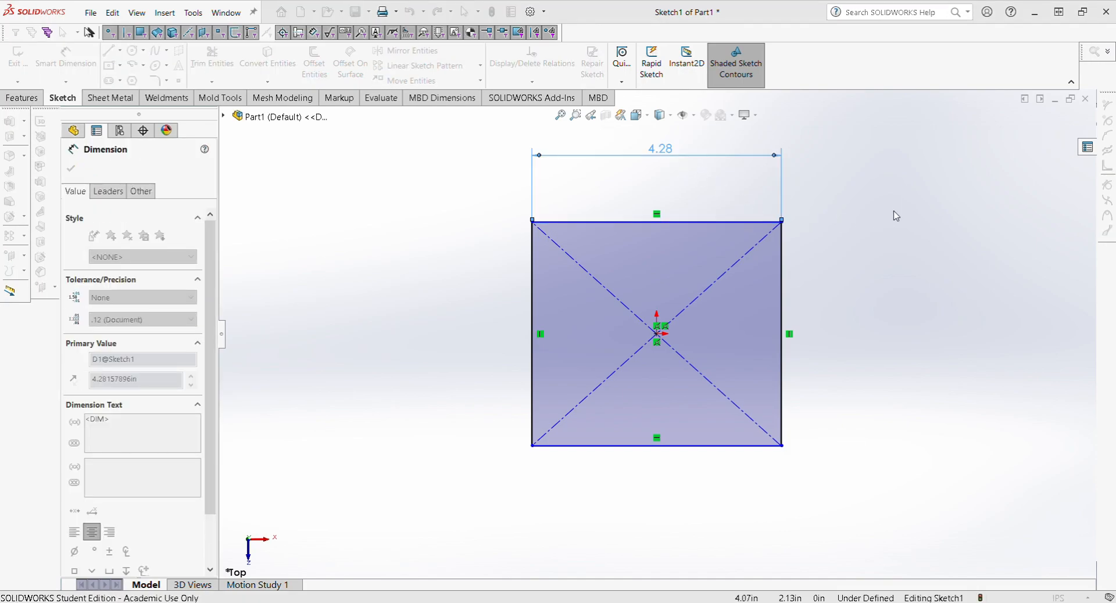
text(5)
key(Return)
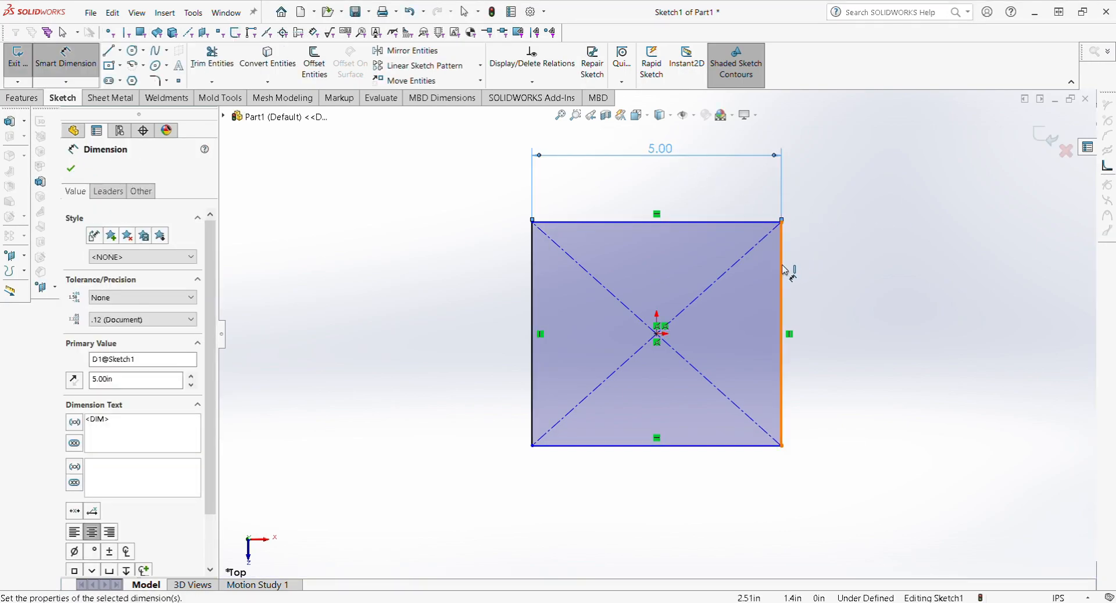
click(782, 269)
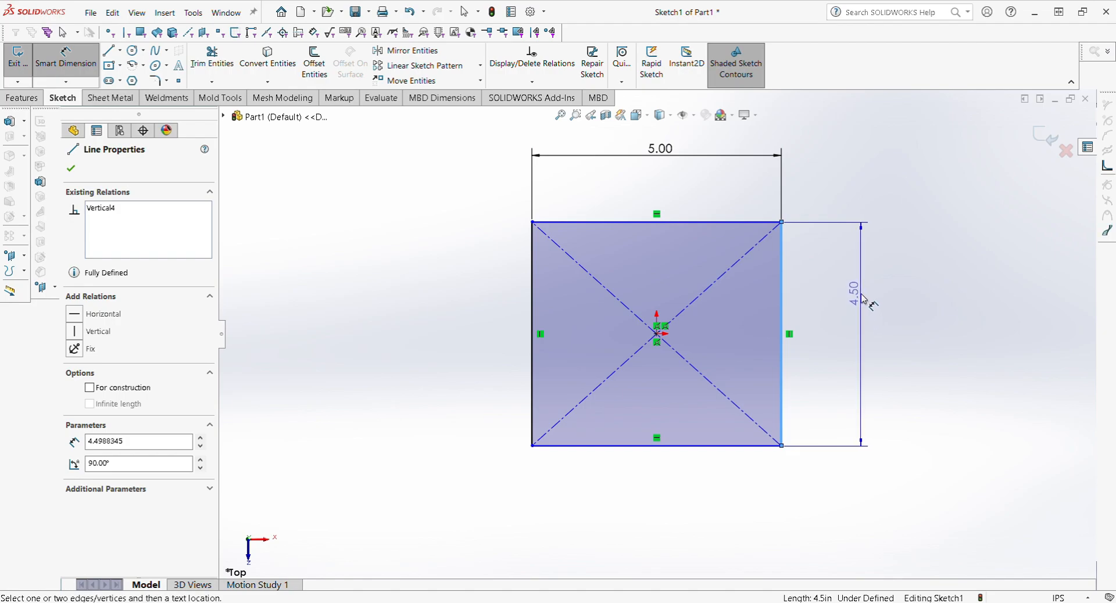
key(Escape)
key(Escape)
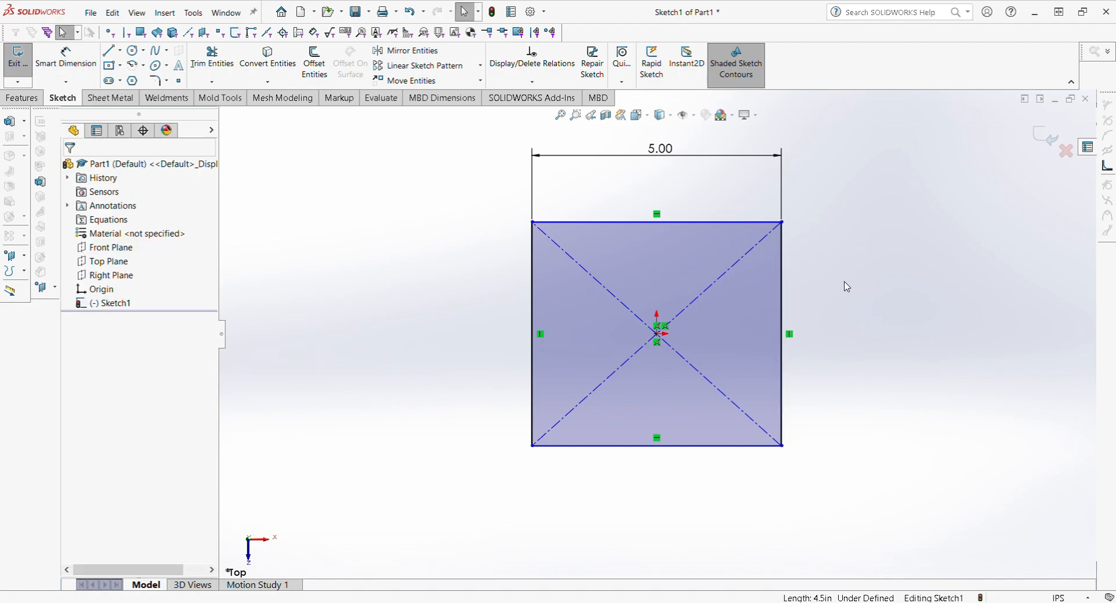
Step: Make the top and right edges equal and add a 5.00 dimension to the bottom edge
click(682, 222)
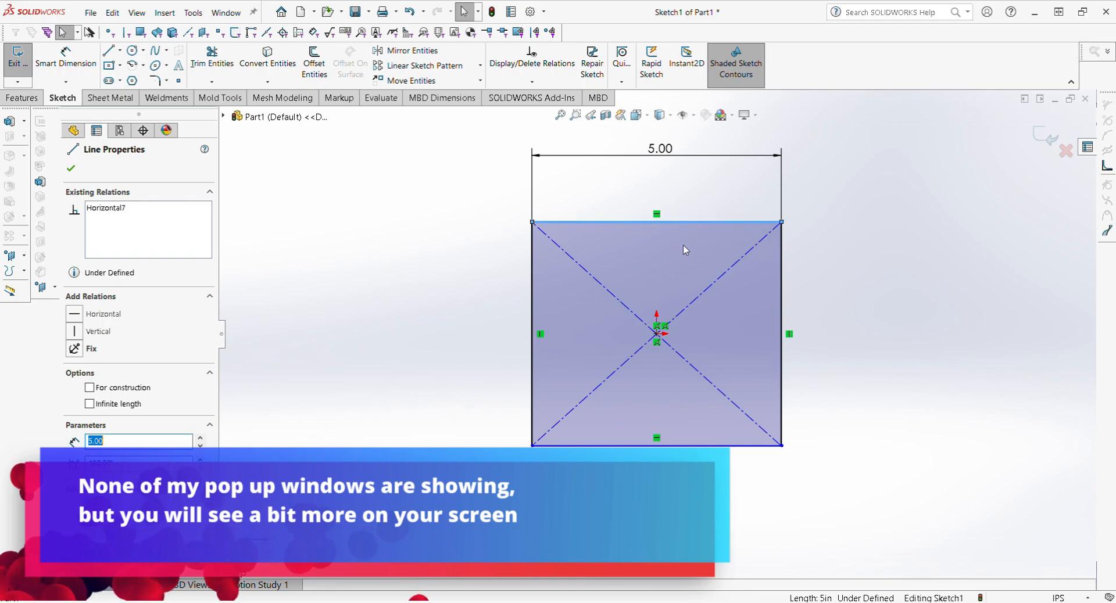
ctrl+click(781, 301)
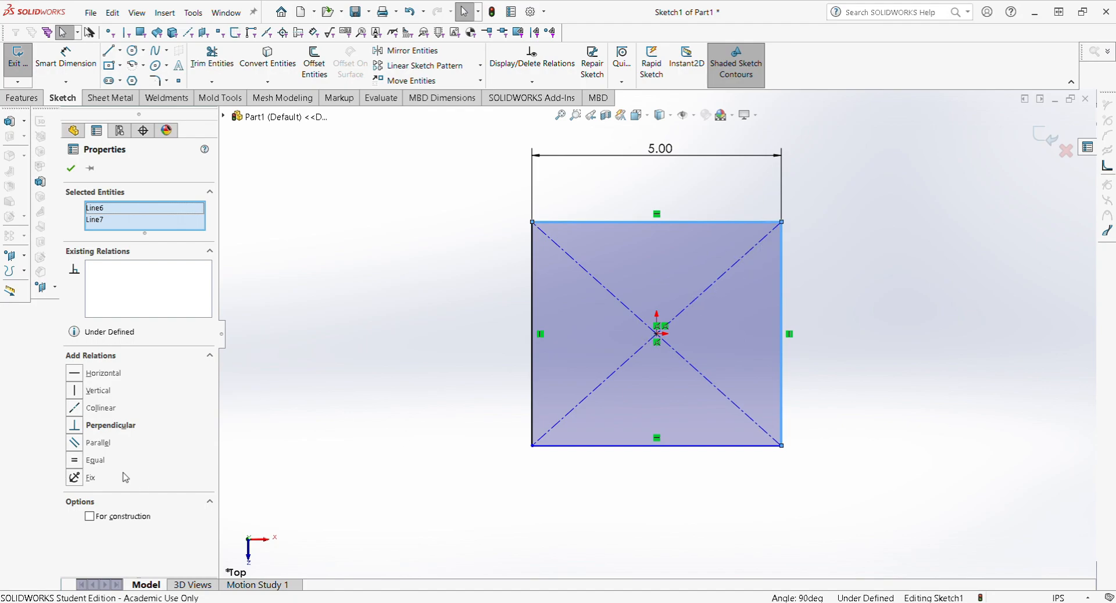
click(75, 460)
click(838, 341)
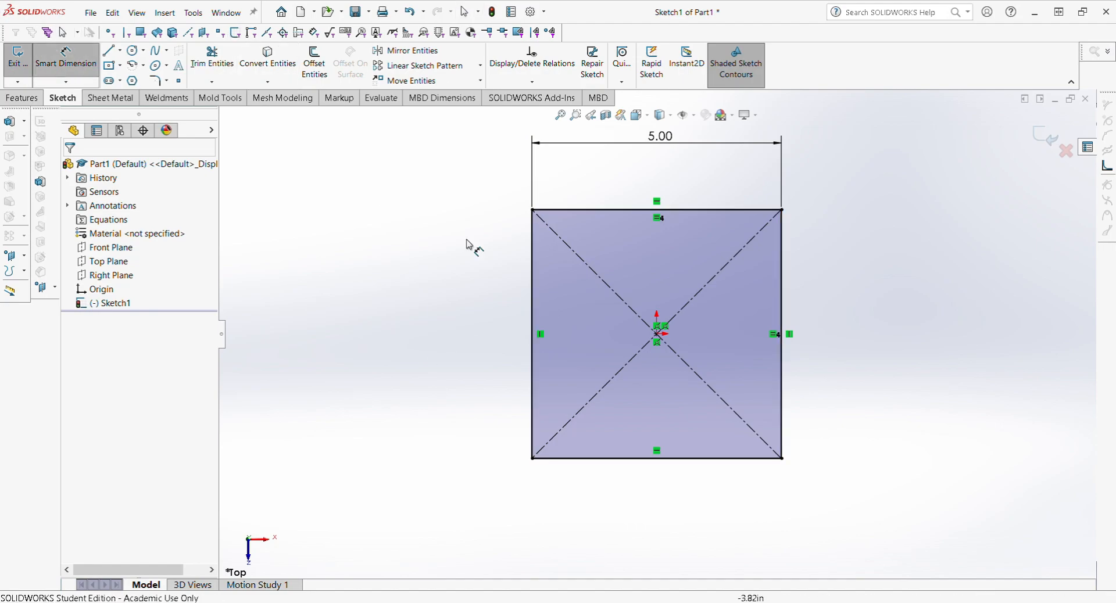
click(77, 69)
click(686, 463)
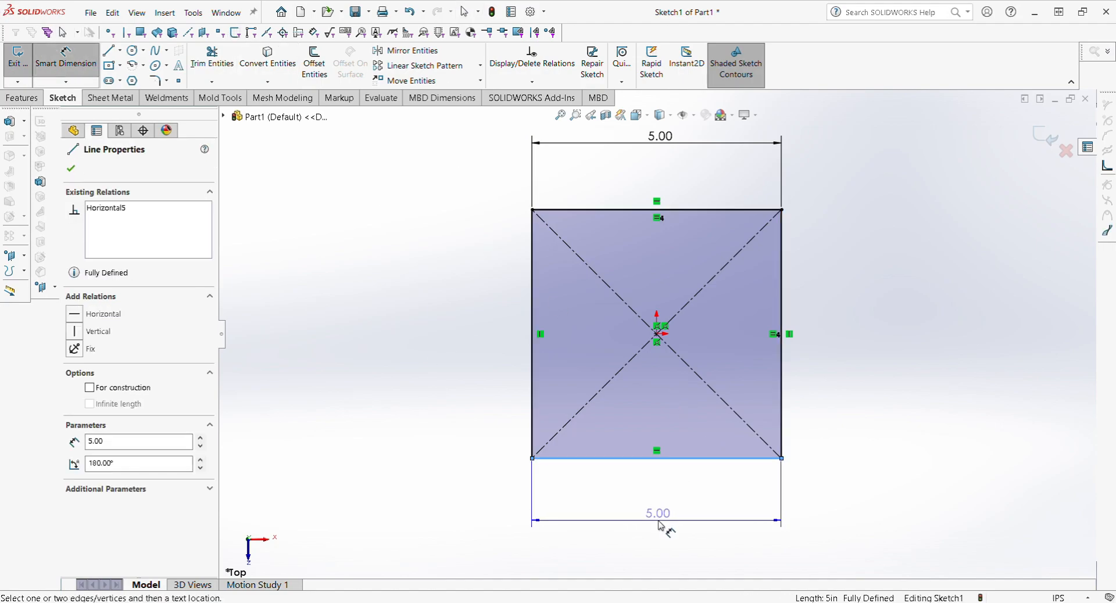
click(660, 519)
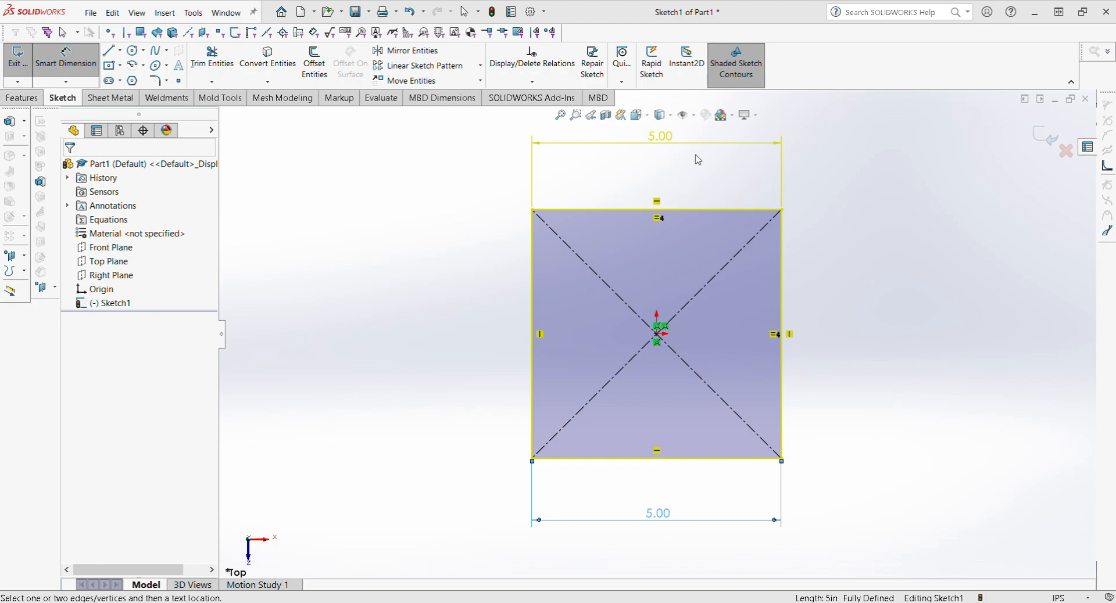
Step: Cancel the extra bottom-edge dimension, keeping only the top 5.00 dimension
click(448, 215)
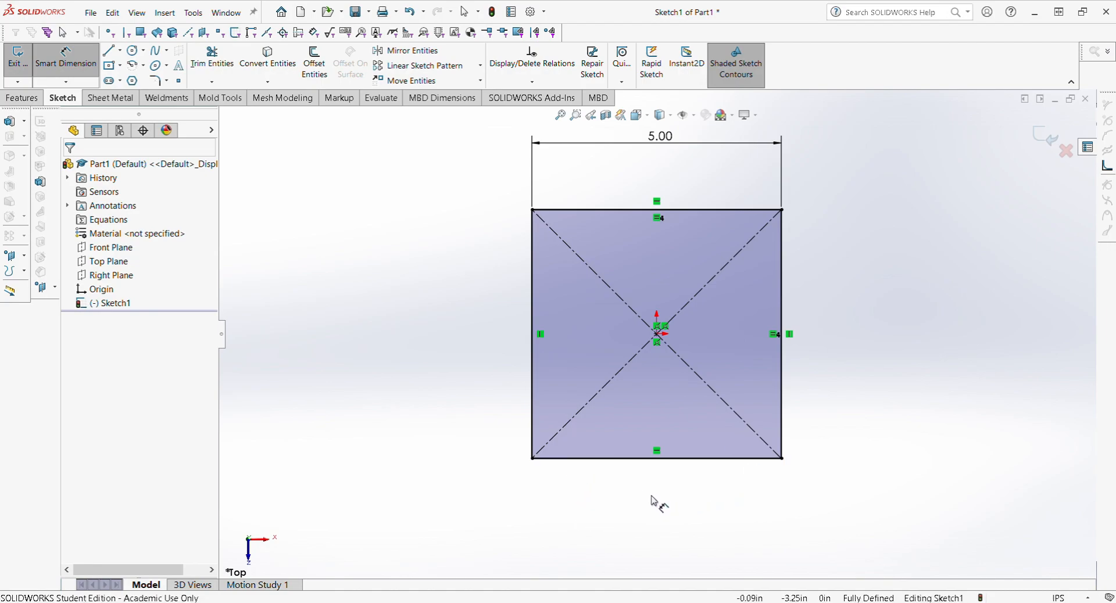
key(Escape)
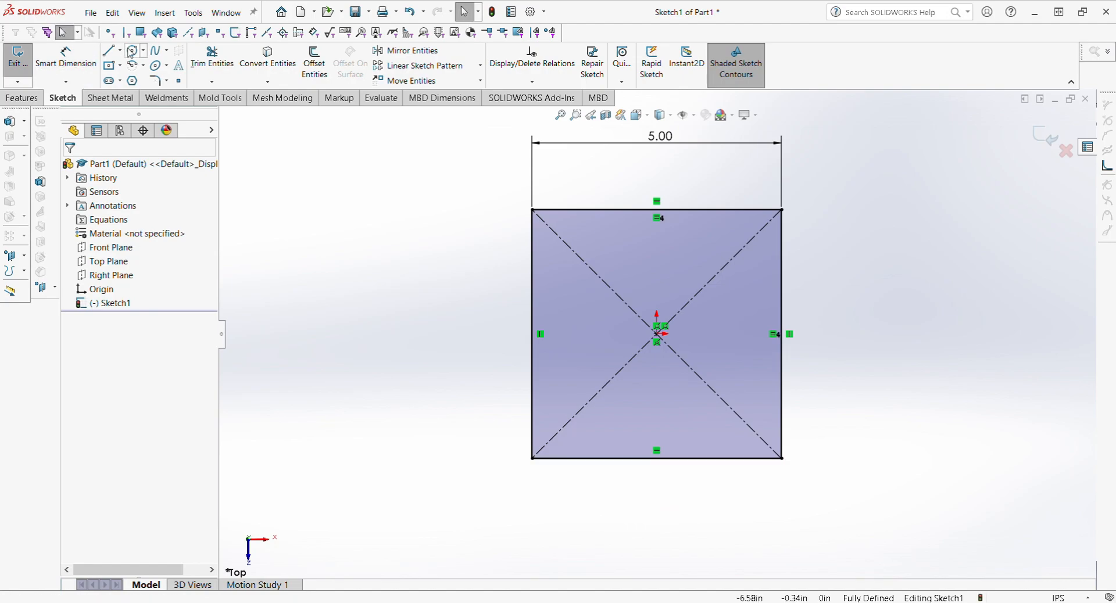
click(66, 58)
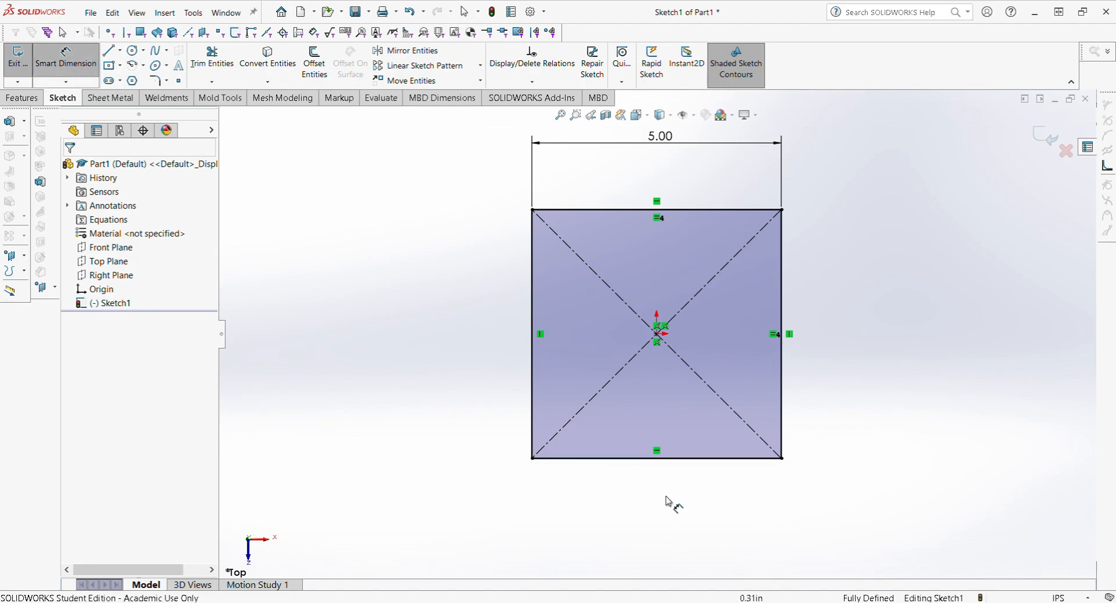
click(626, 459)
key(Escape)
key(Escape)
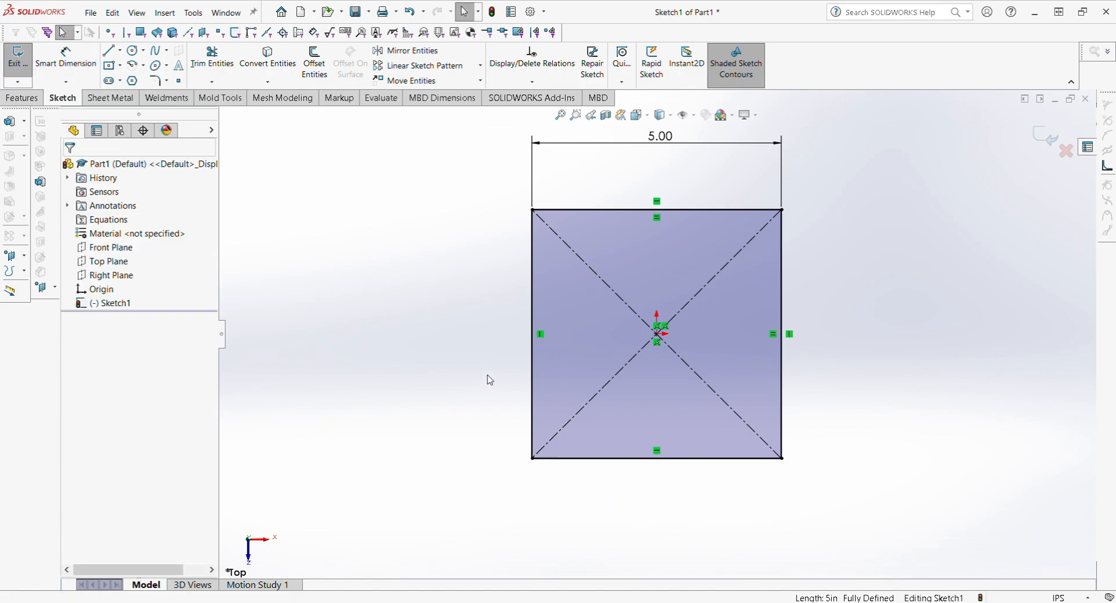
click(533, 370)
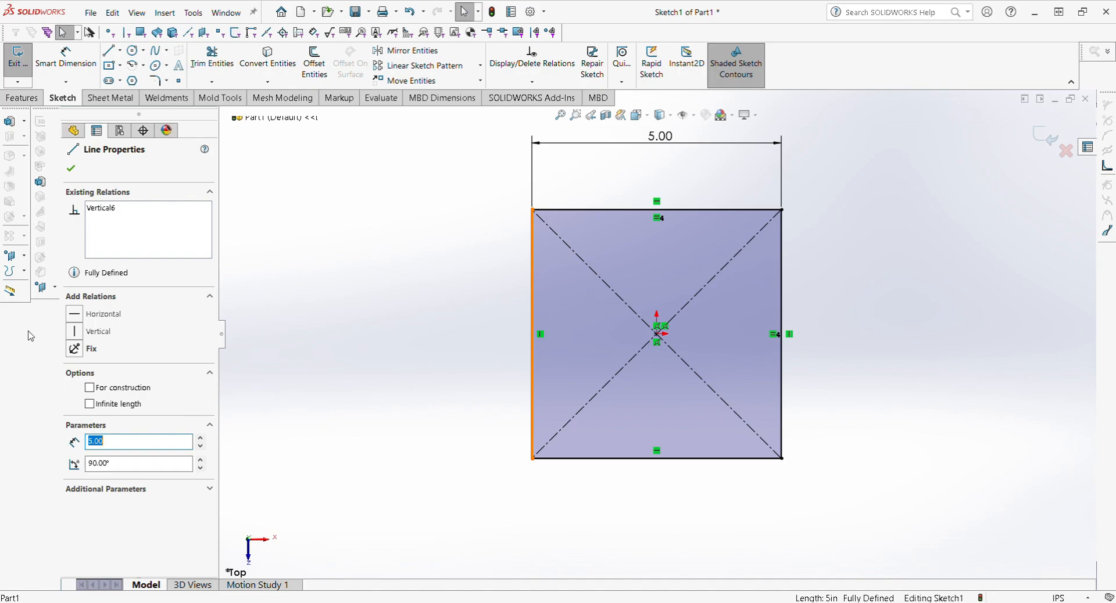
click(441, 374)
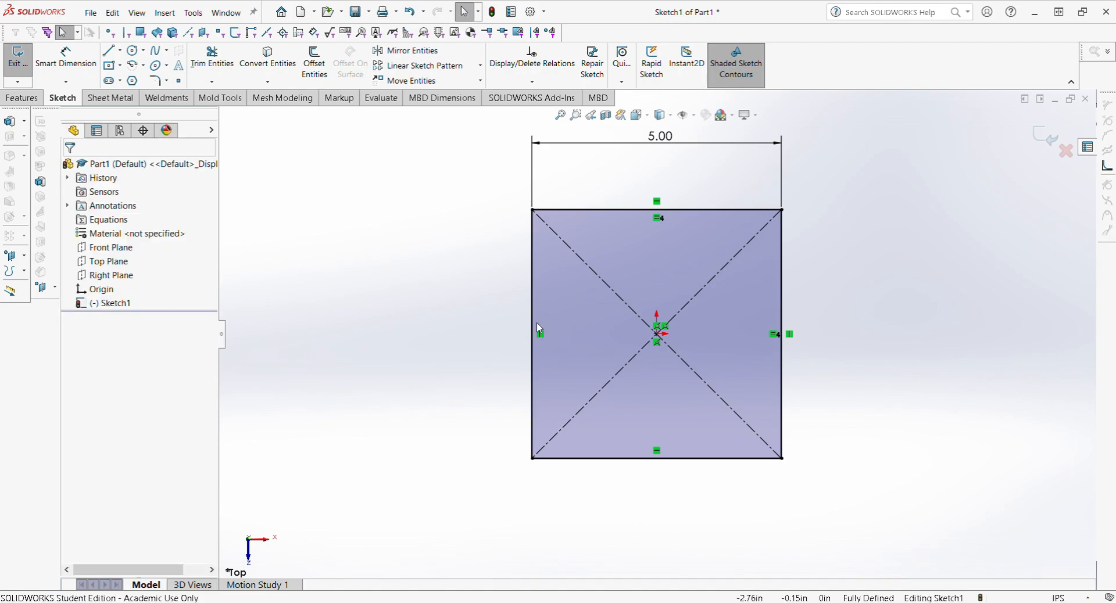
Step: Inspect the sketch from several angles, return to the Top view, and show the Features tools
scroll(616, 392, down, 3)
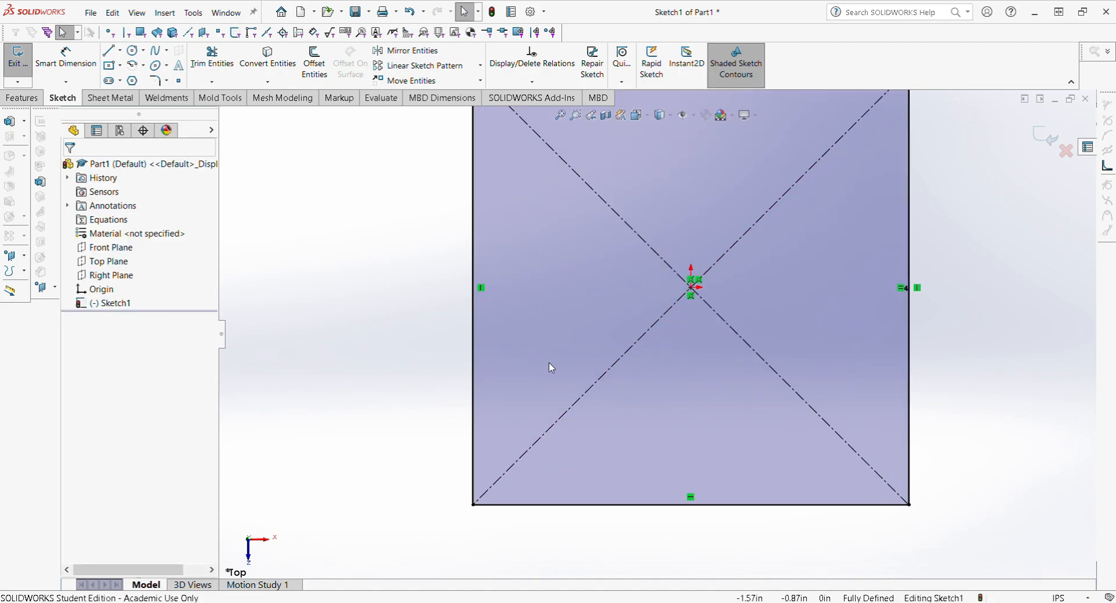
scroll(651, 372, up, 2)
scroll(610, 352, up, 4)
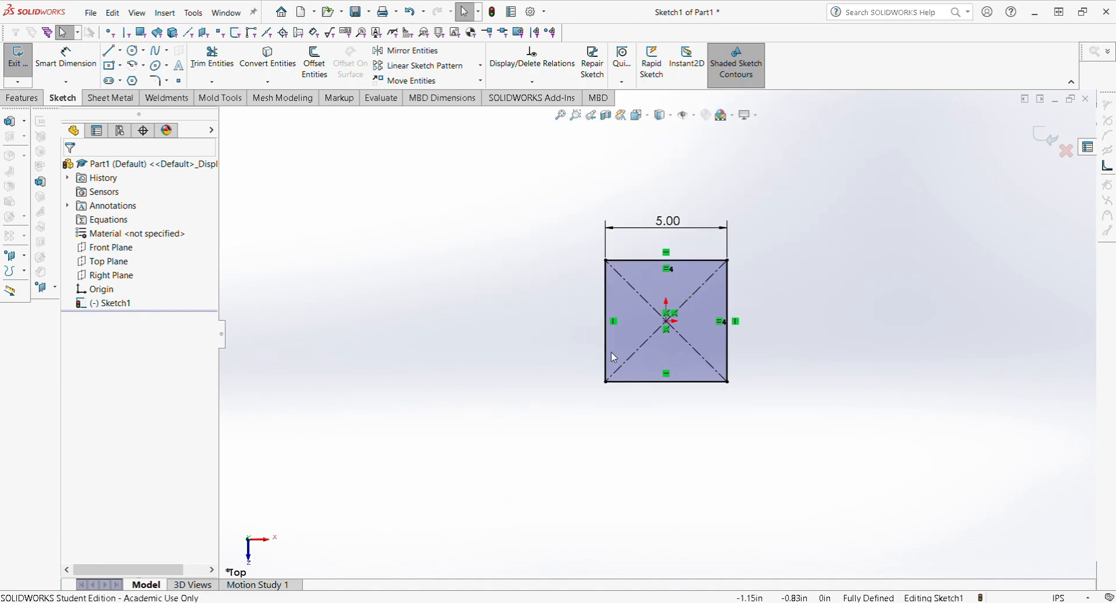
scroll(780, 339, up, 3)
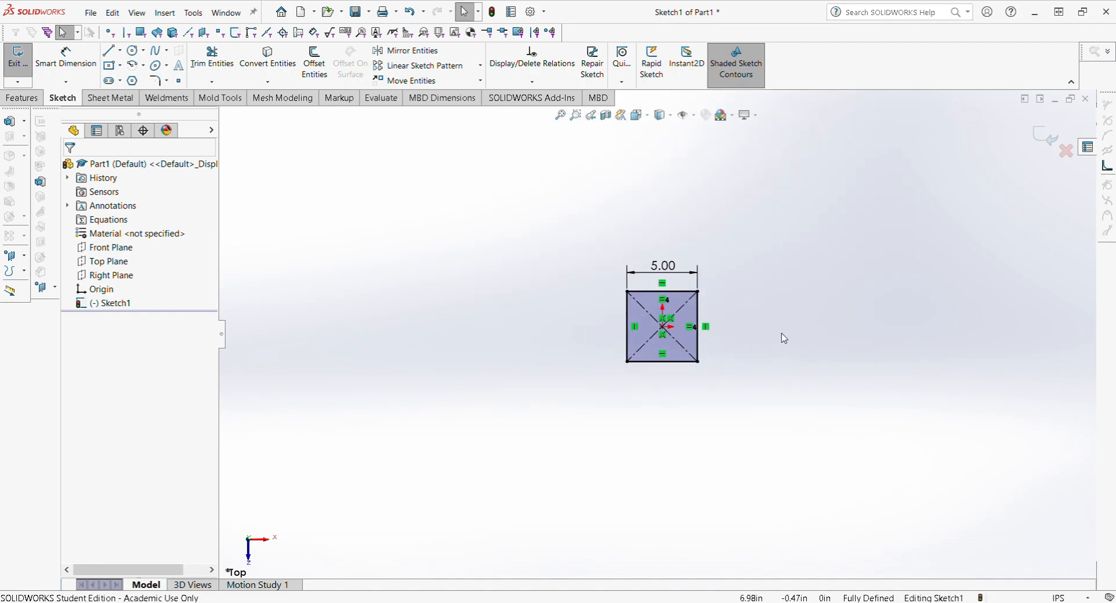
scroll(674, 334, down, 4)
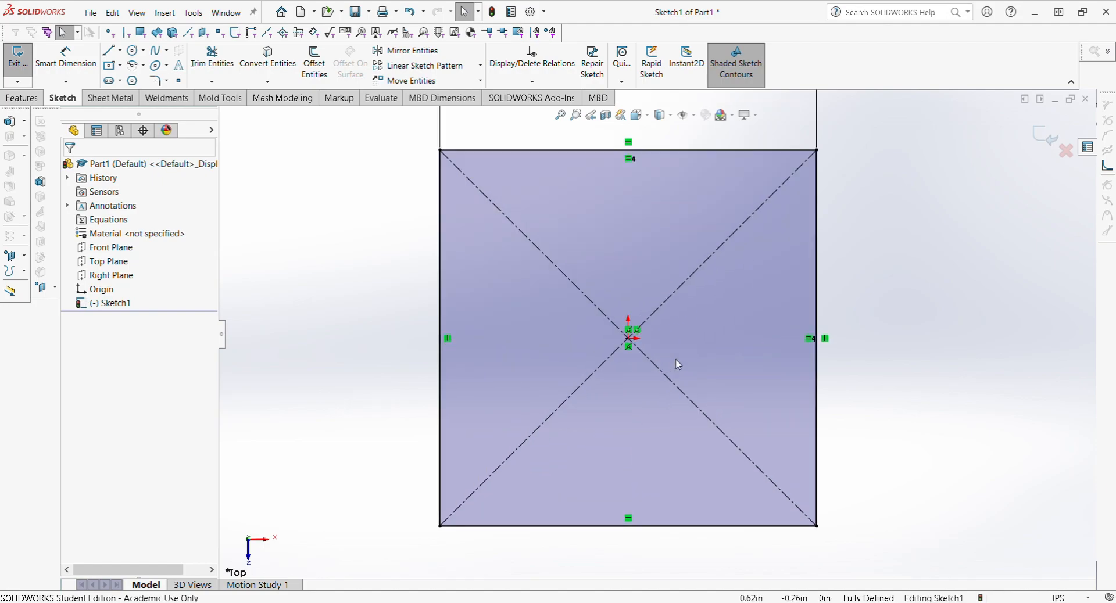
scroll(670, 359, up, 2)
mouse_move(650, 341)
middle_down()
mouse_move(602, 374)
mouse_move(543, 388)
mouse_move(622, 374)
mouse_move(638, 359)
mouse_move(578, 389)
mouse_move(523, 394)
mouse_move(685, 369)
mouse_move(652, 353)
middle_up()
click(652, 345)
mouse_move(723, 345)
ctrl+middle_down()
mouse_move(819, 356)
mouse_move(620, 351)
mouse_move(817, 360)
mouse_move(717, 343)
mouse_move(688, 352)
mouse_move(839, 349)
mouse_move(745, 331)
mouse_move(675, 378)
mouse_move(690, 368)
ctrl+middle_up()
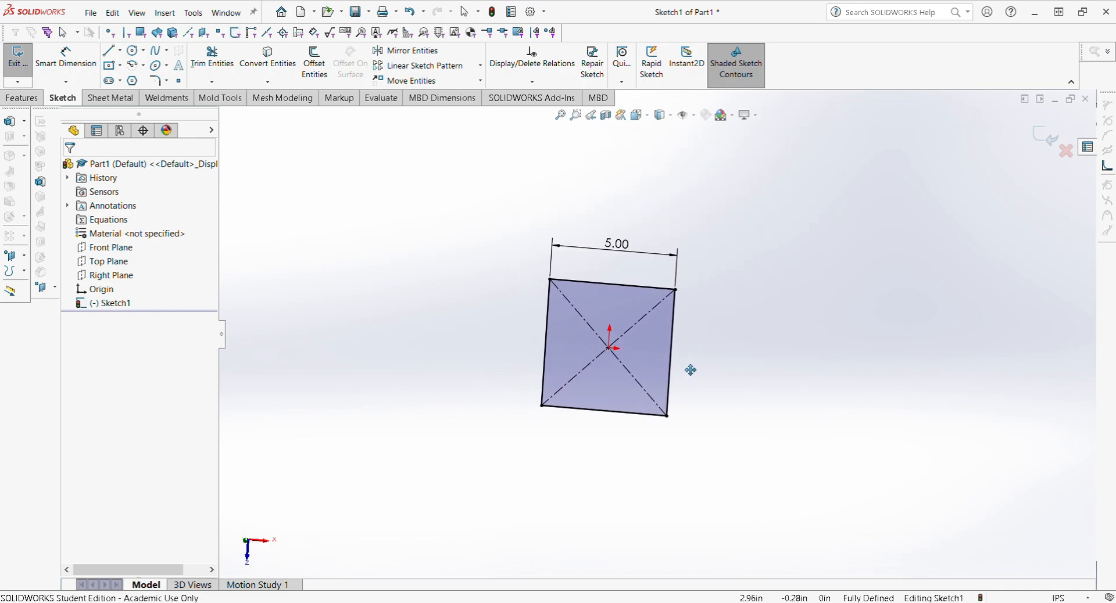
scroll(630, 349, down, 2)
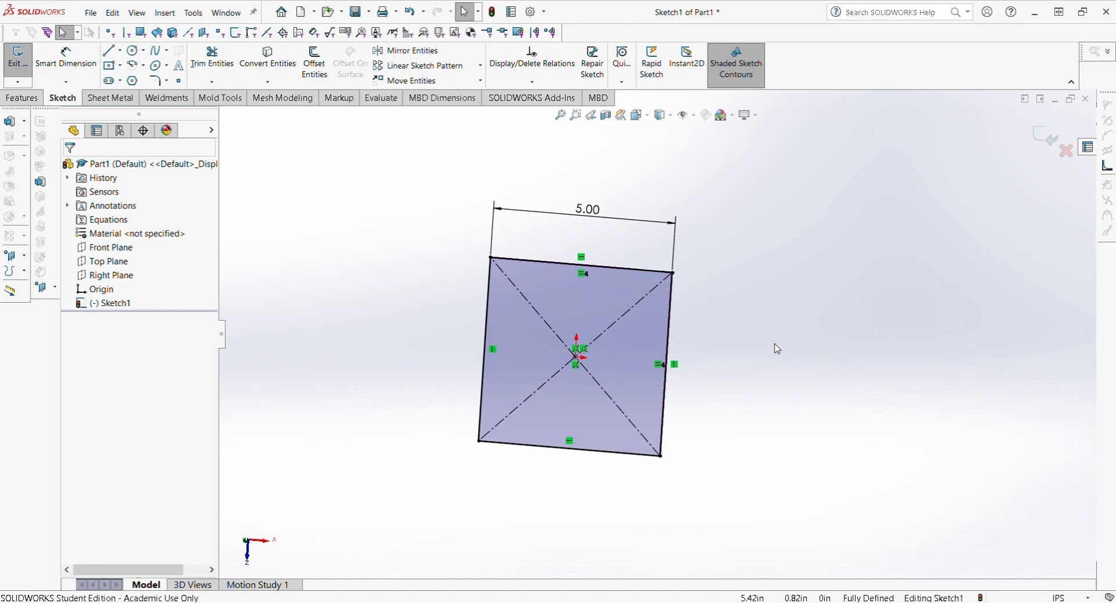
key(ctrl+space)
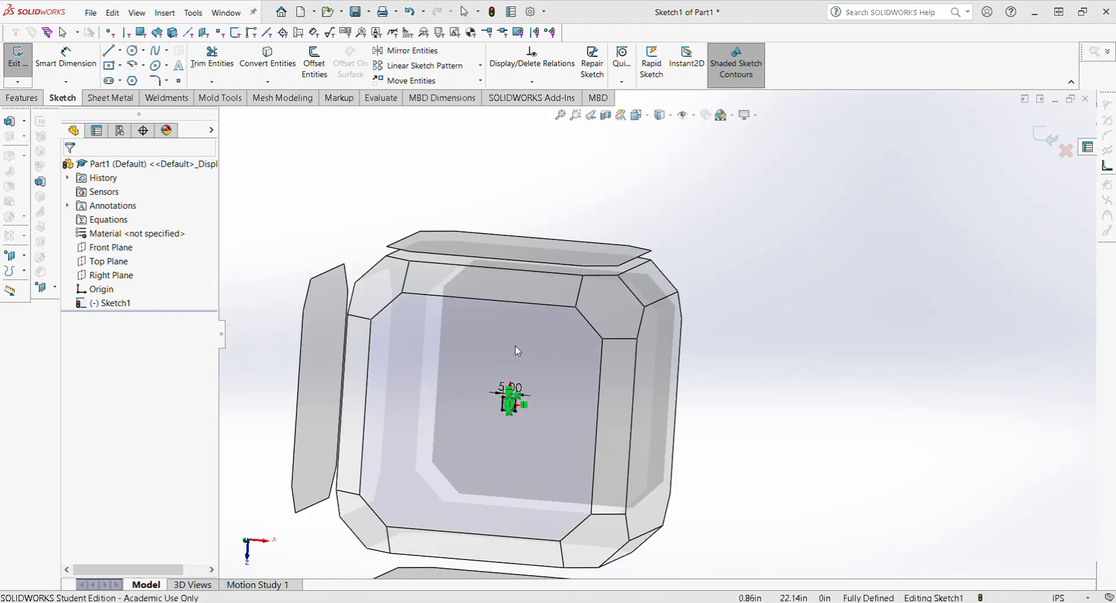
click(519, 352)
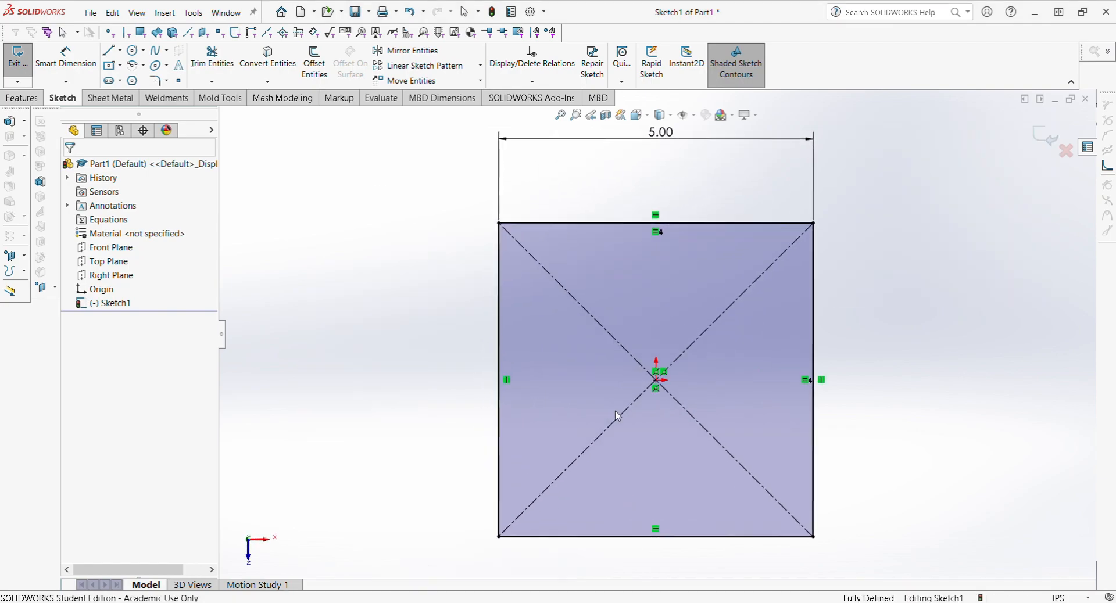
key(ctrl+space)
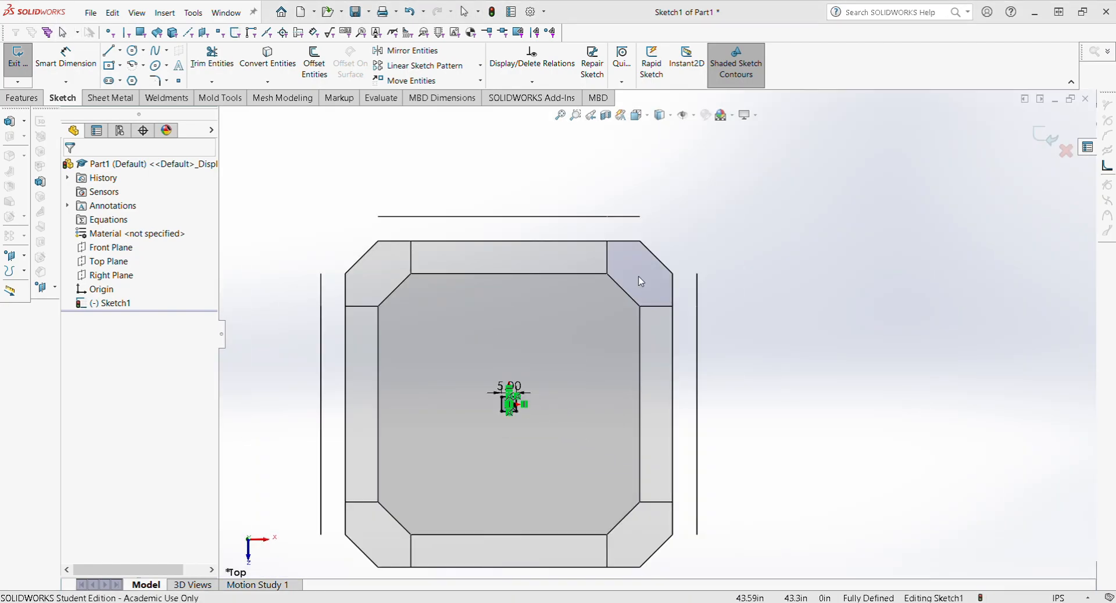
click(672, 336)
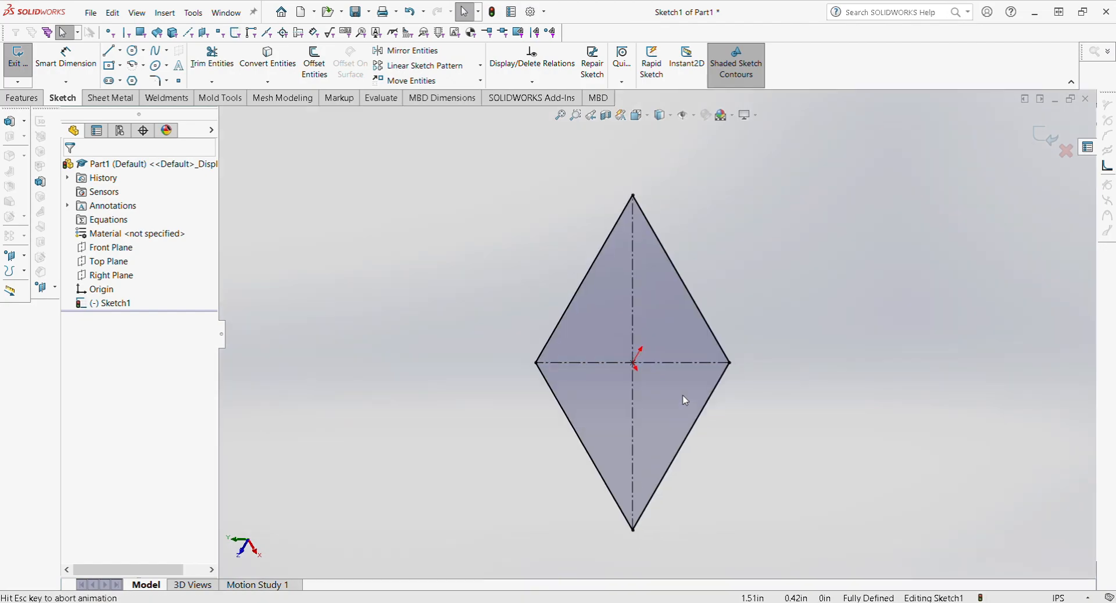
key(ctrl+space)
click(436, 416)
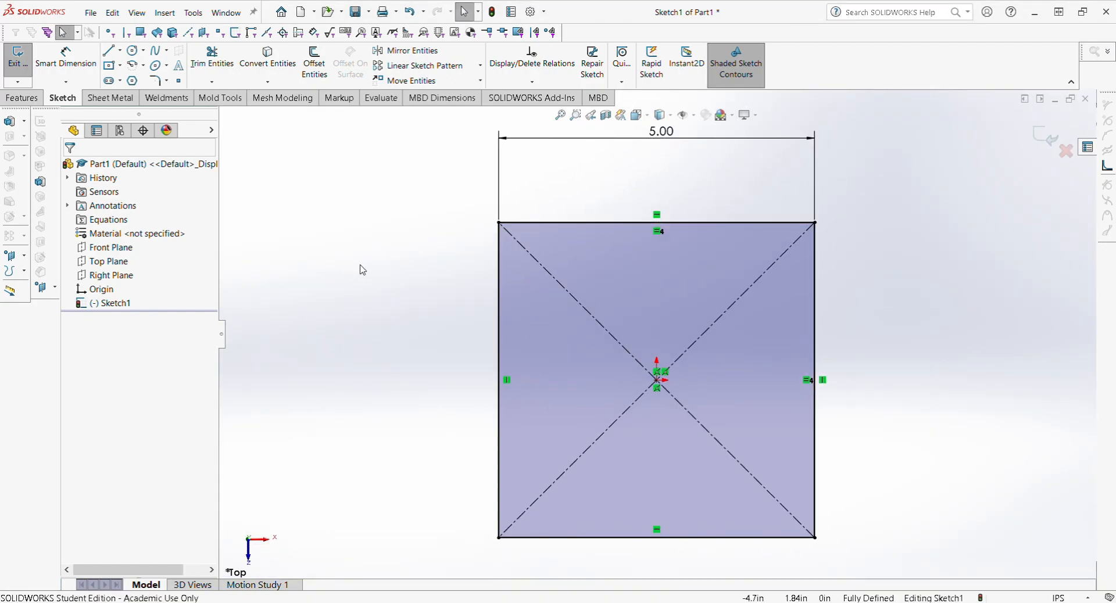
scroll(366, 202, up, 3)
scroll(918, 459, down, 1)
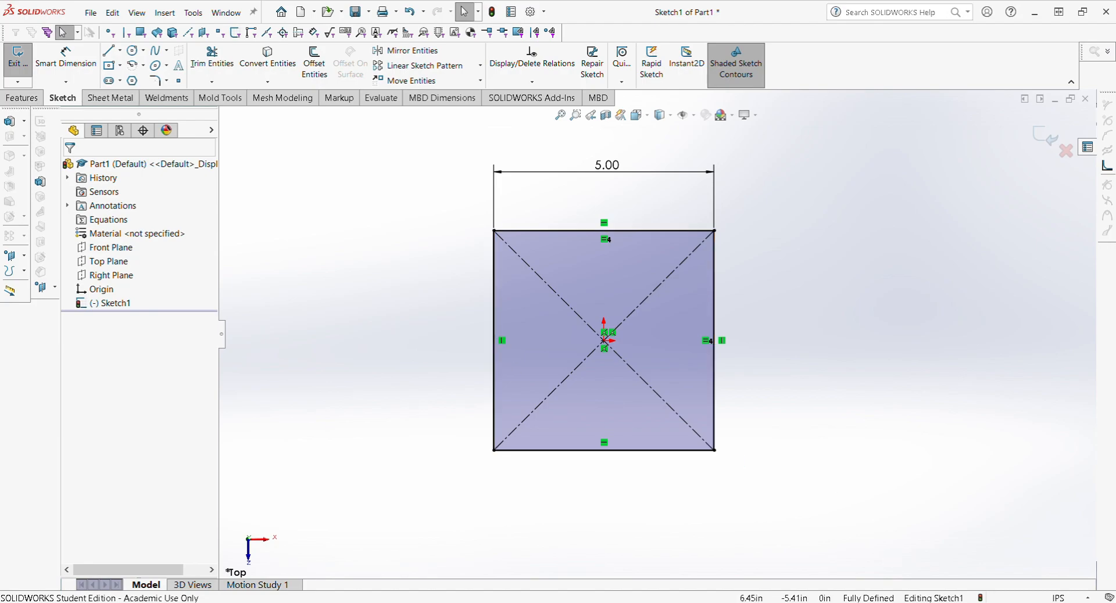
click(29, 103)
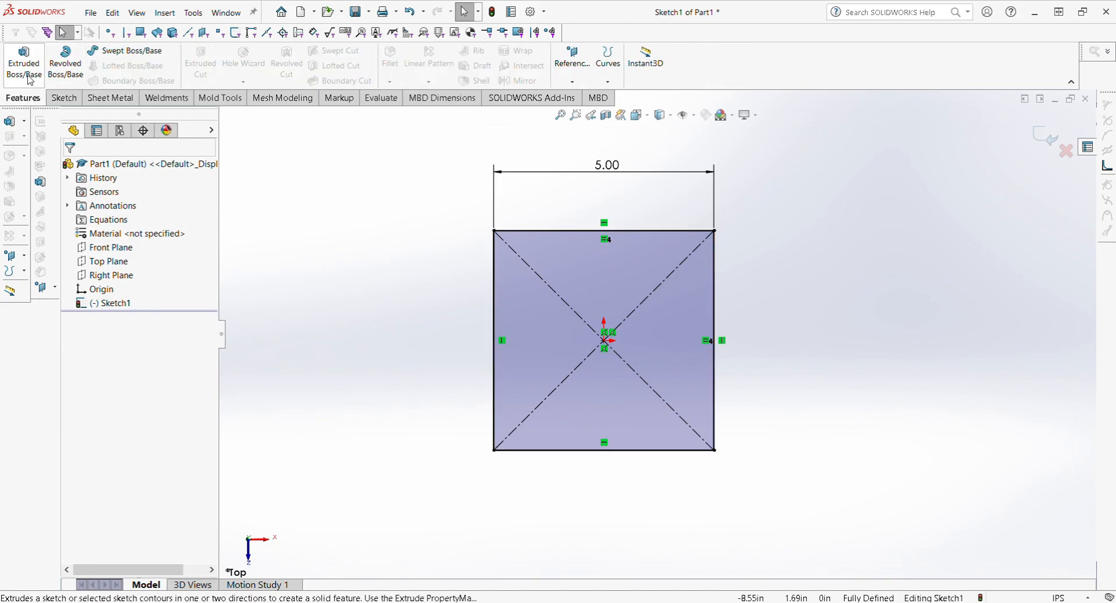
Step: Extrude the square 5.00 in Blind into a solid cube
click(30, 80)
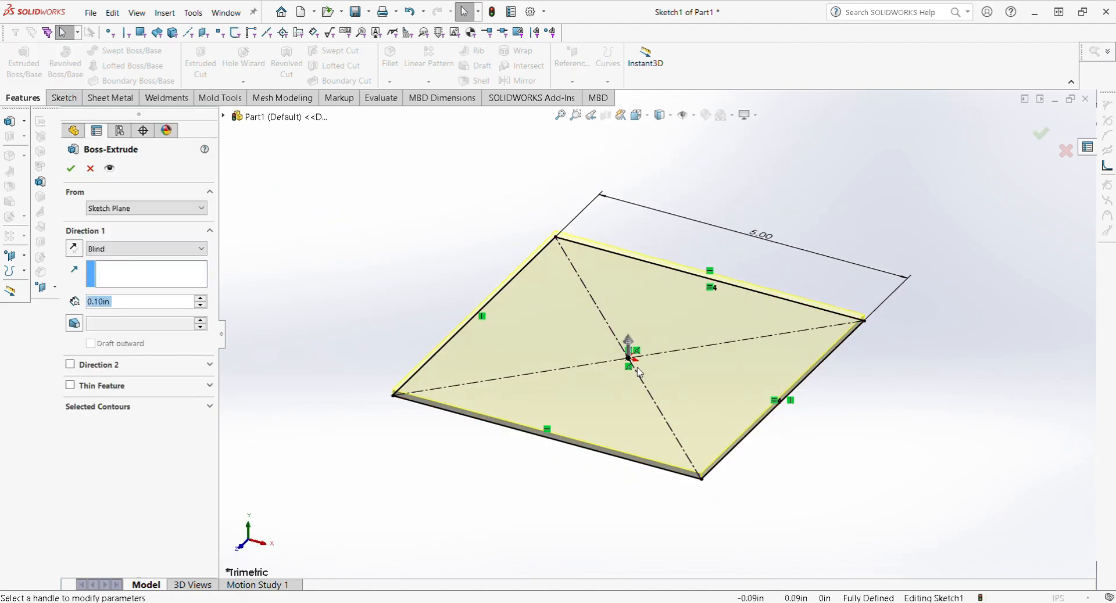
mouse_move(542, 391)
middle_down()
mouse_move(570, 334)
mouse_move(600, 323)
mouse_move(628, 347)
mouse_move(498, 381)
mouse_move(550, 444)
mouse_move(495, 452)
mouse_move(505, 386)
mouse_move(525, 393)
middle_up()
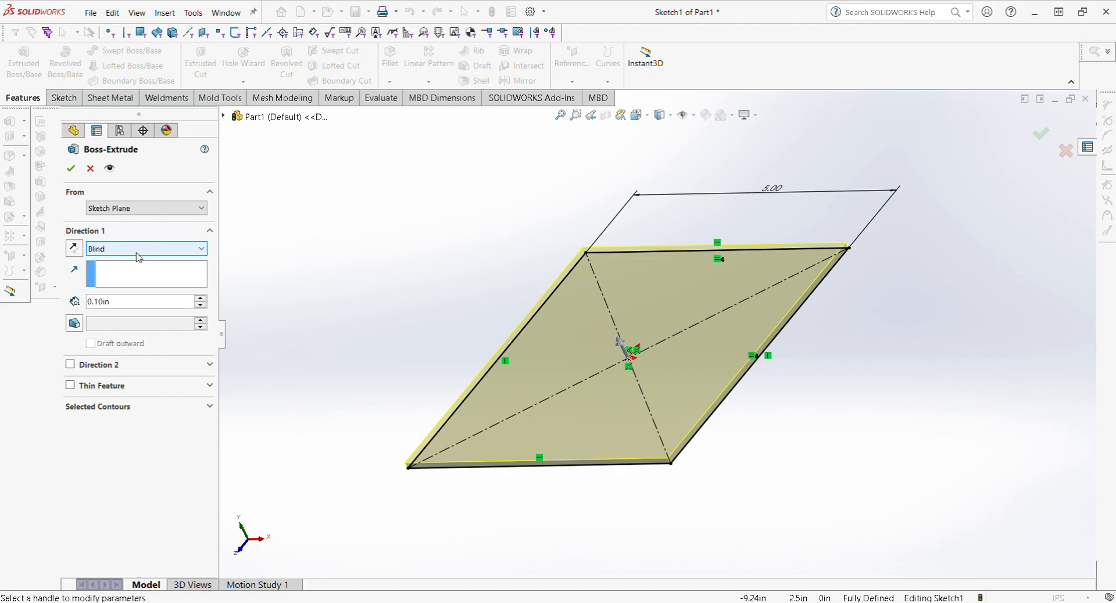
double_click(139, 307)
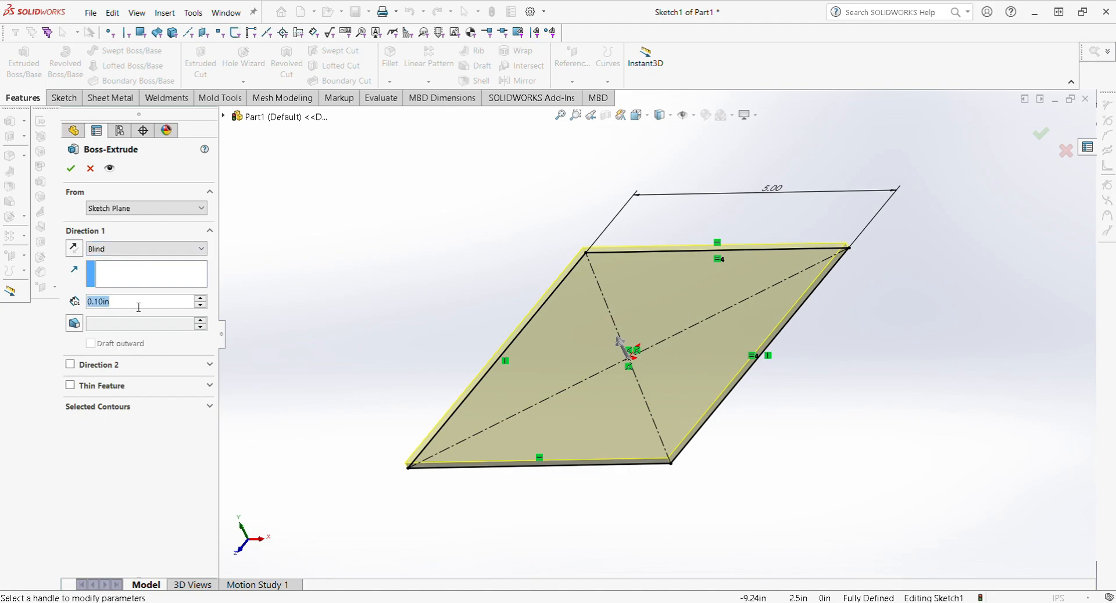
text(5)
key(Return)
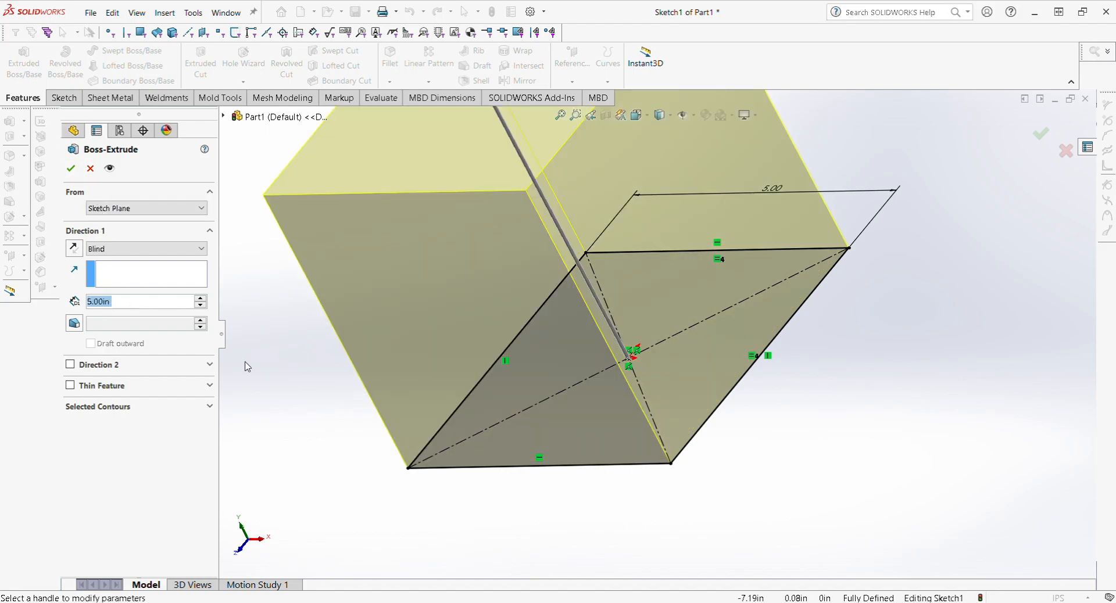
click(70, 169)
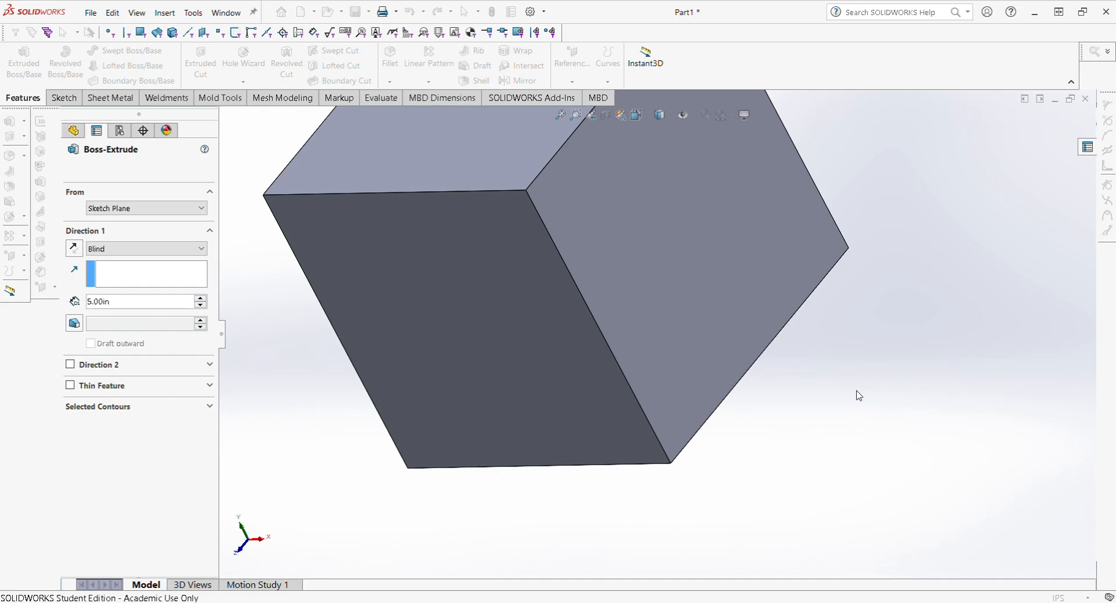
middle_drag(630, 349, 604, 391)
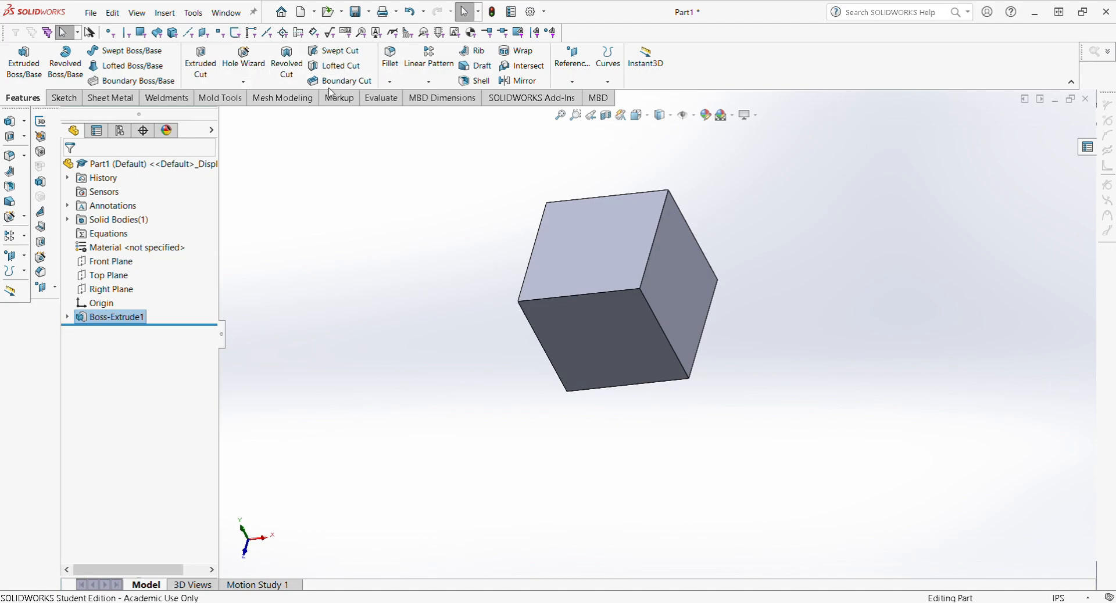
Step: Fillet the cube's four top edges with a 0.25 in radius
click(393, 63)
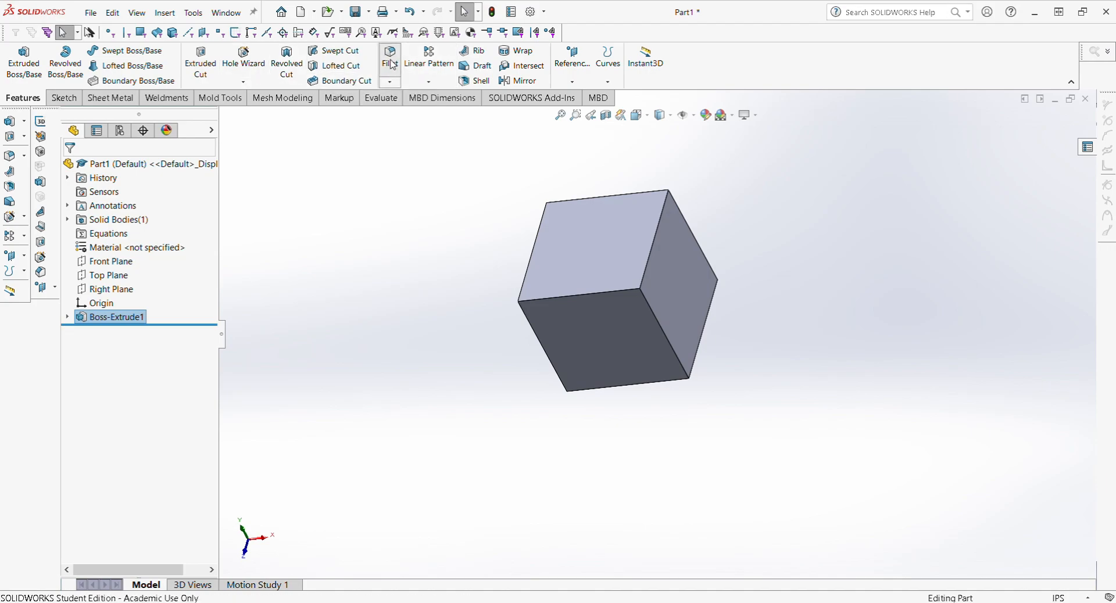
click(608, 291)
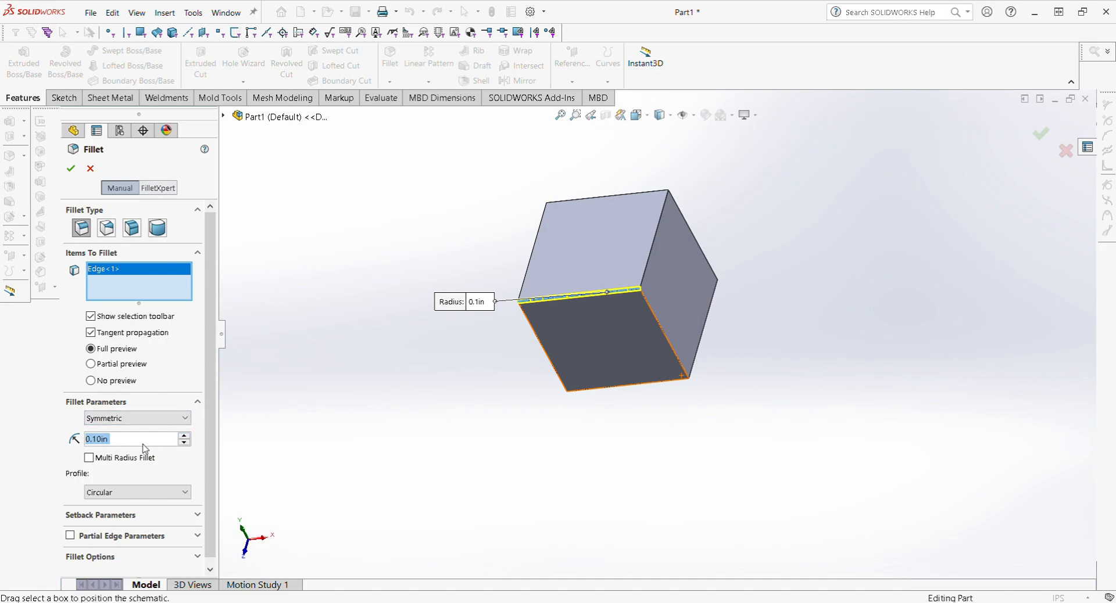
text(.25)
key(Return)
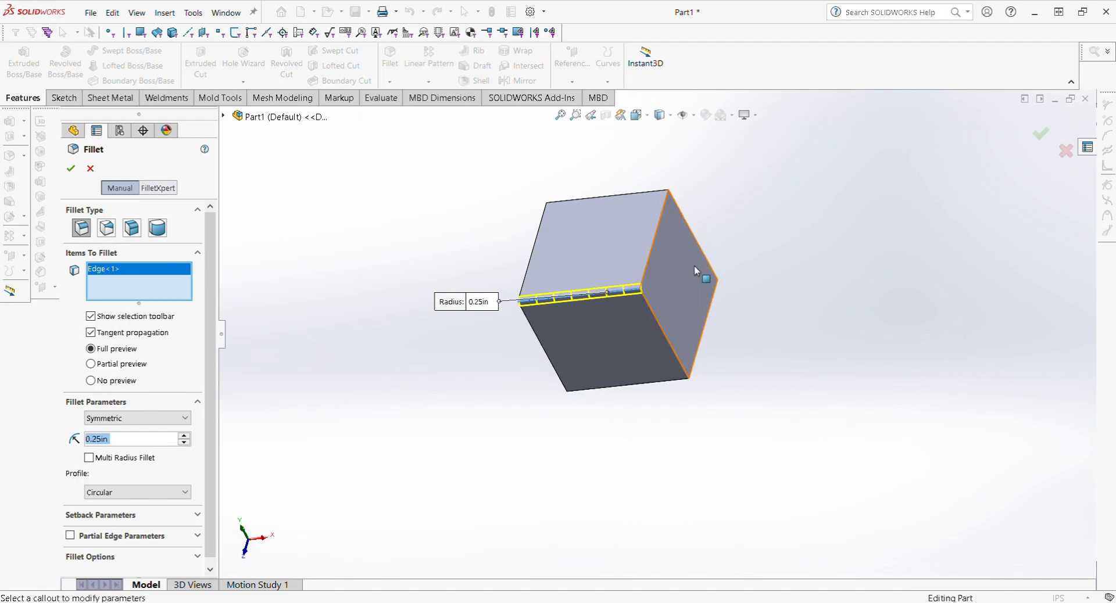
middle_drag(700, 271, 596, 264)
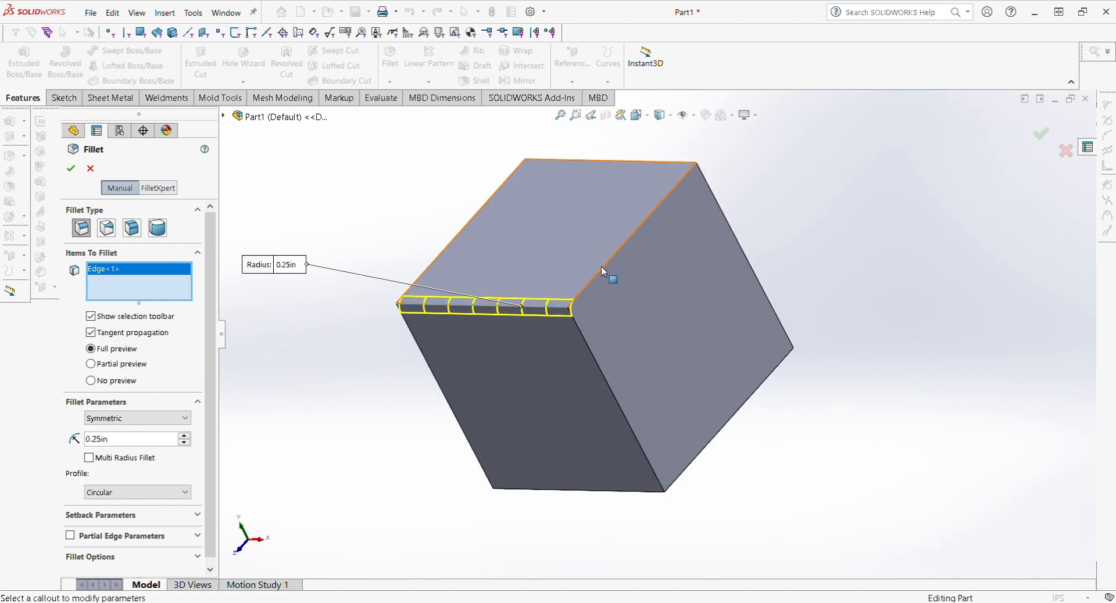
click(603, 267)
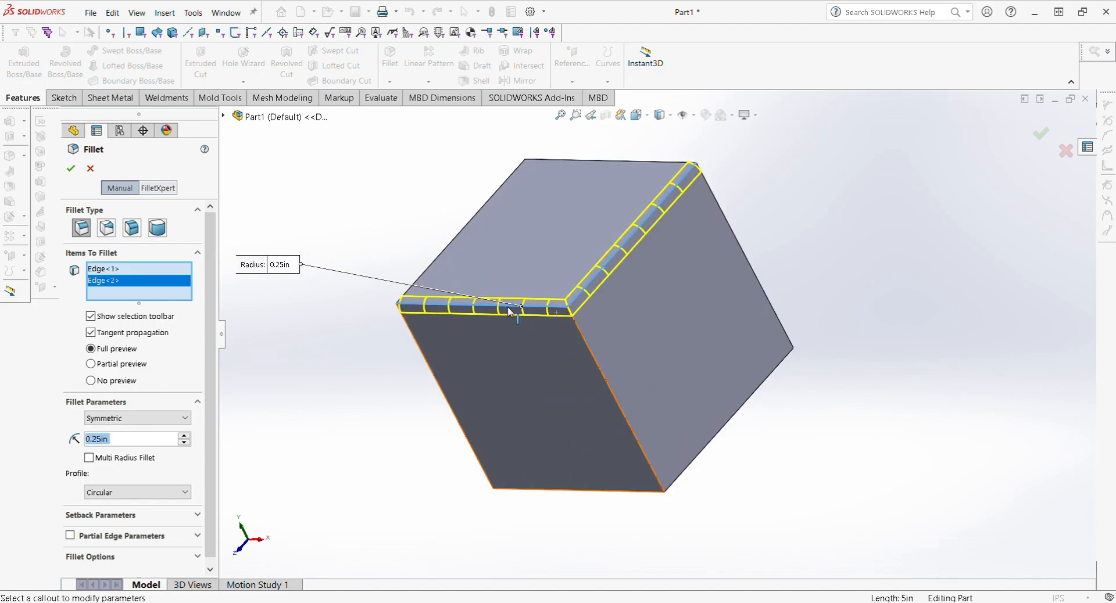
middle_drag(510, 309, 526, 250)
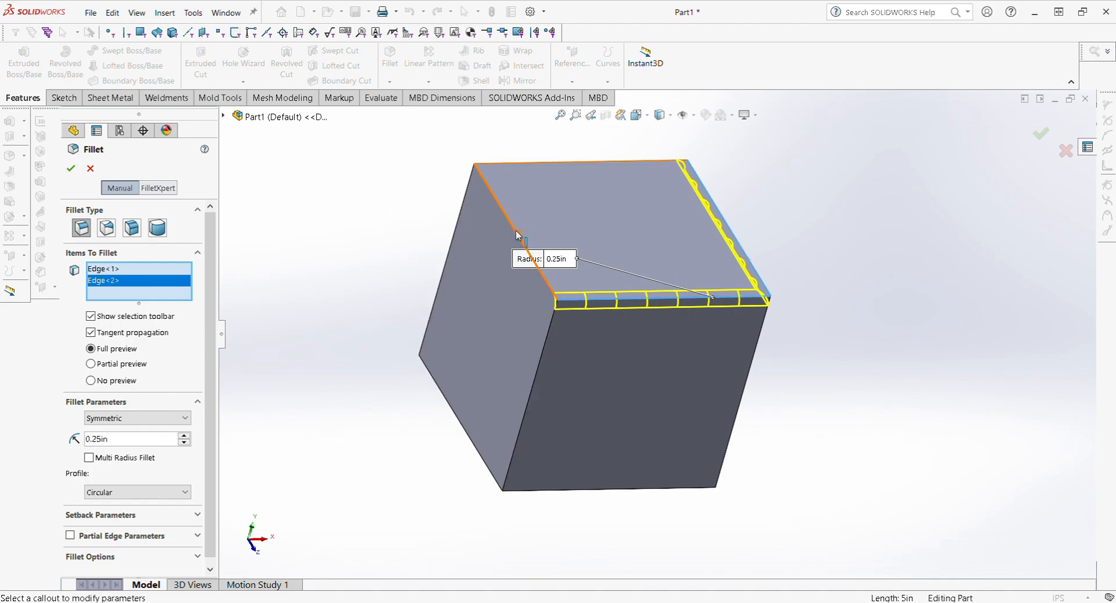
click(517, 235)
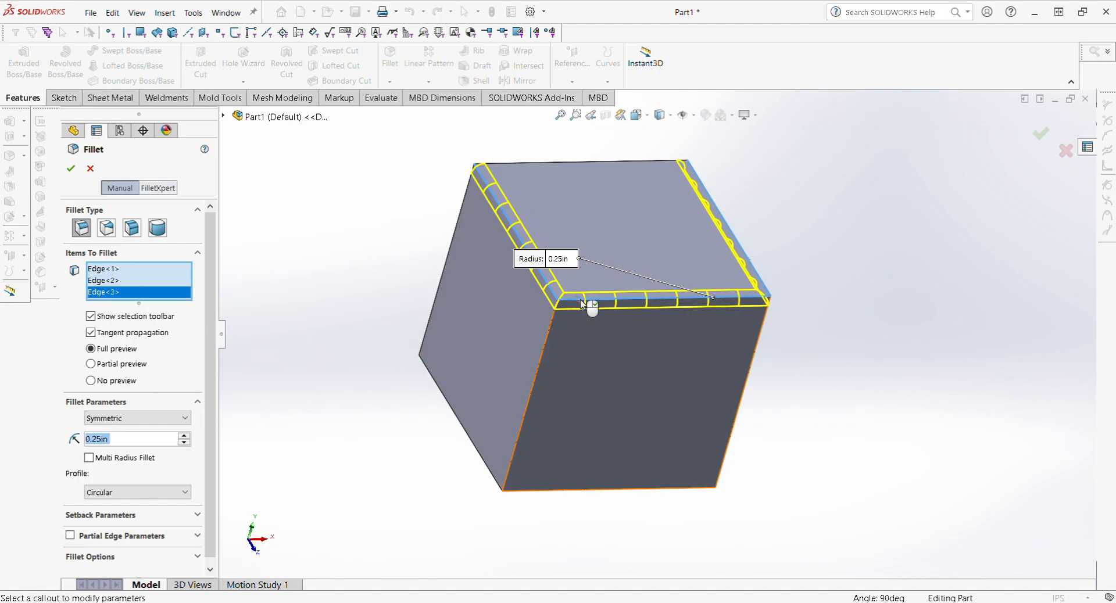
click(512, 164)
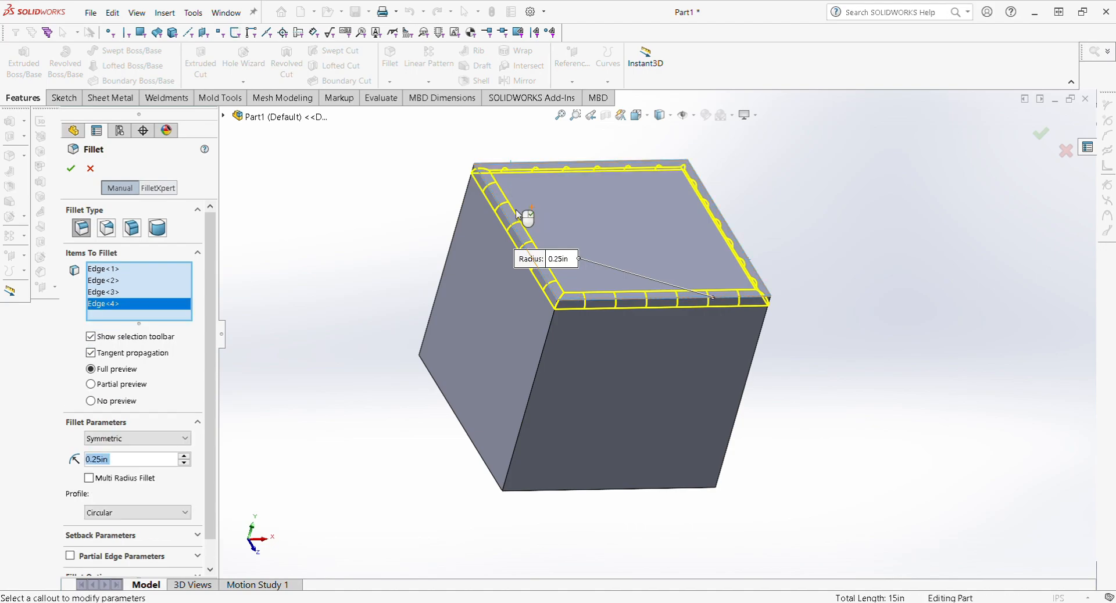
click(74, 170)
middle_drag(573, 300, 510, 157)
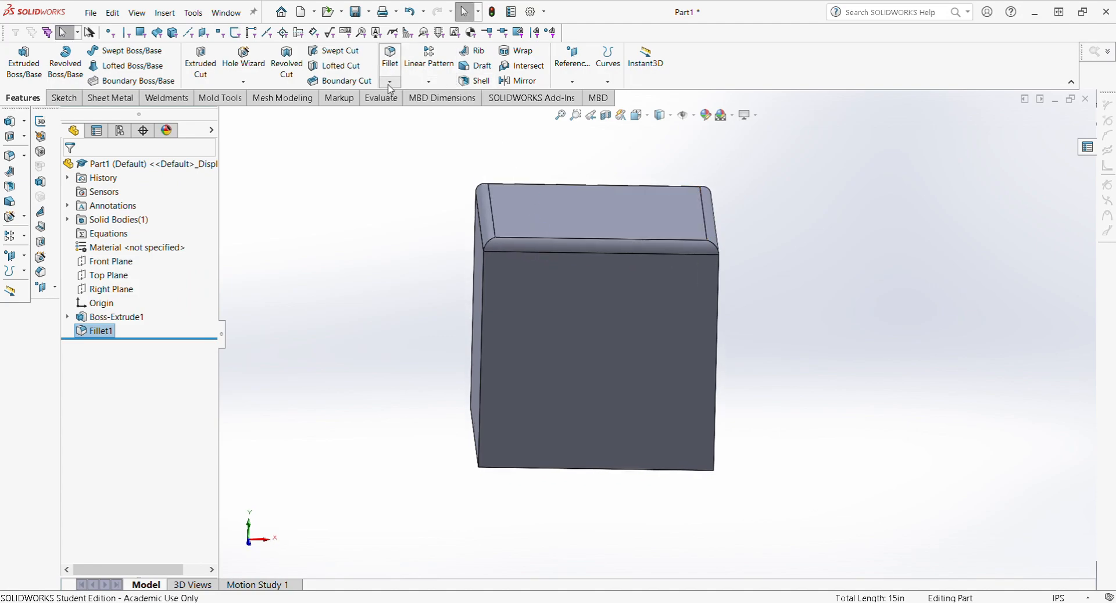
click(408, 225)
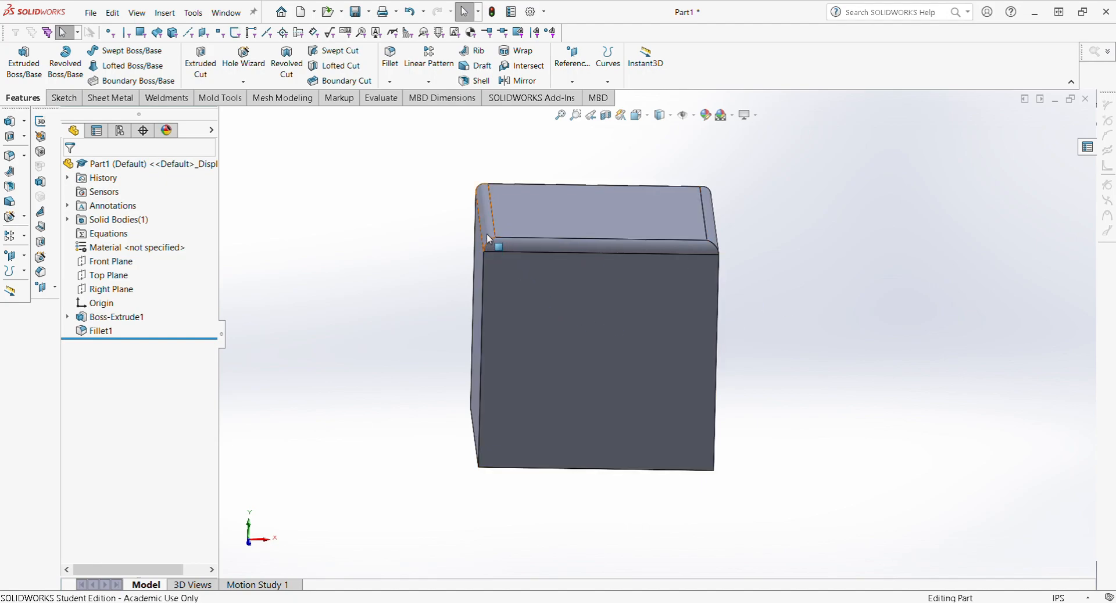
scroll(517, 250, down, 5)
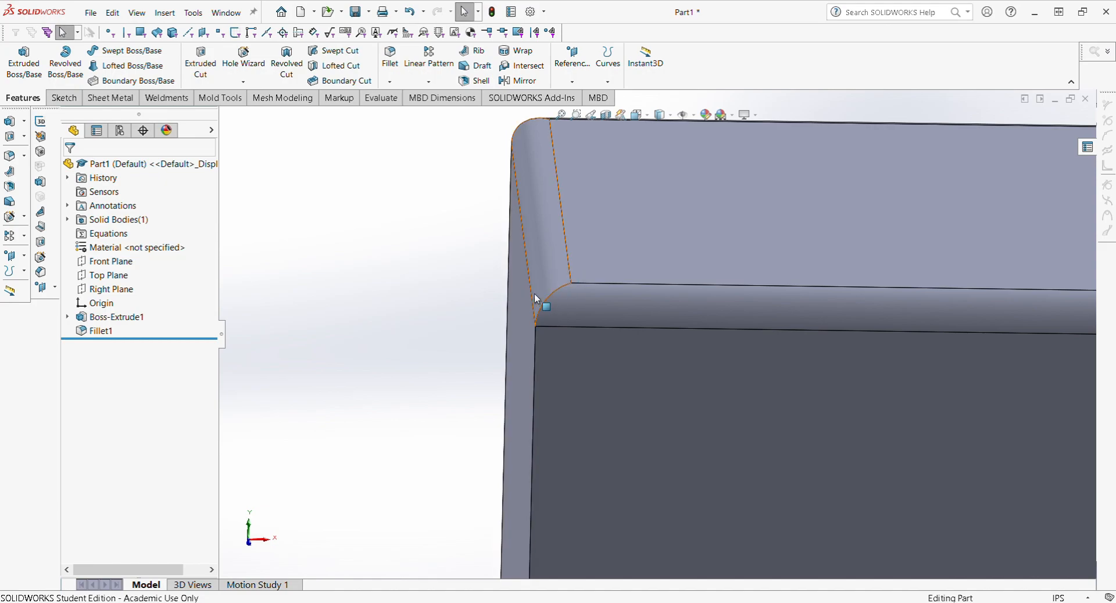
scroll(663, 326, up, 3)
scroll(678, 305, down, 3)
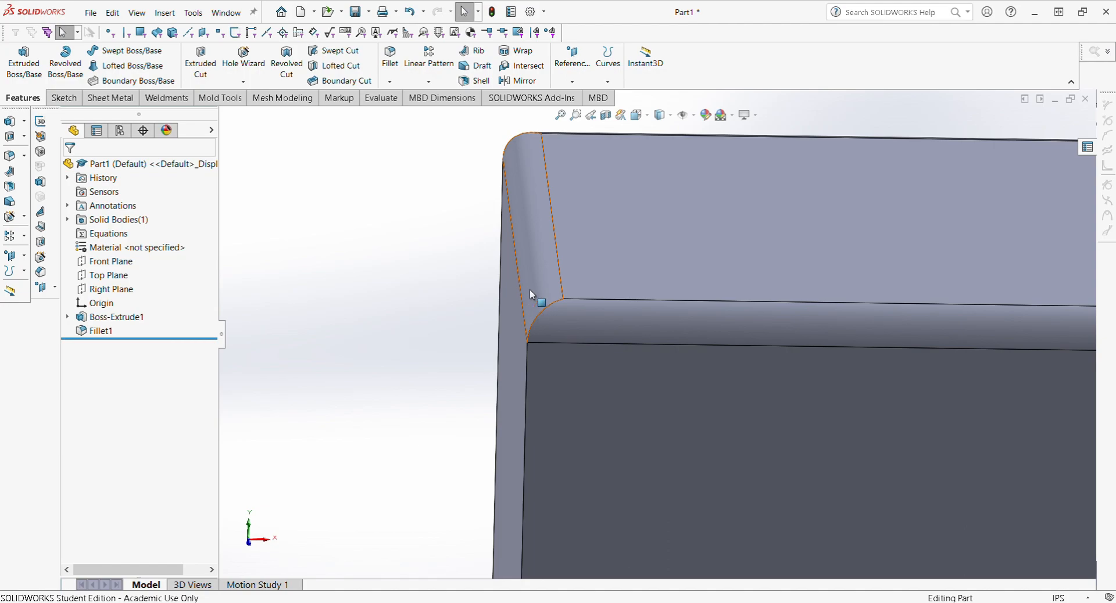
scroll(627, 302, up, 2)
scroll(1043, 352, down, 2)
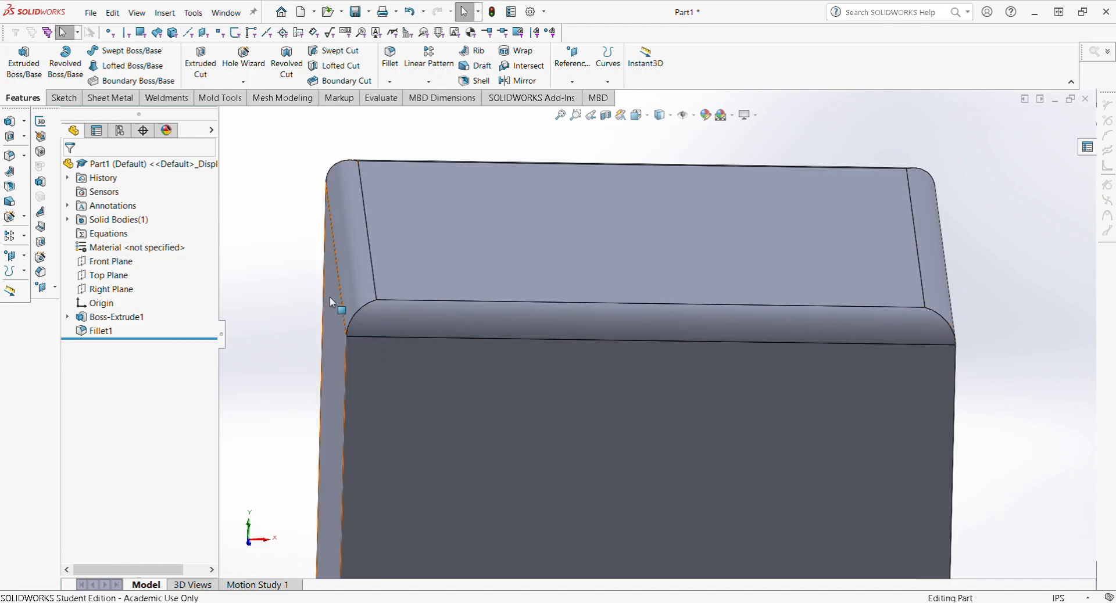
scroll(451, 247, up, 2)
scroll(493, 349, down, 1)
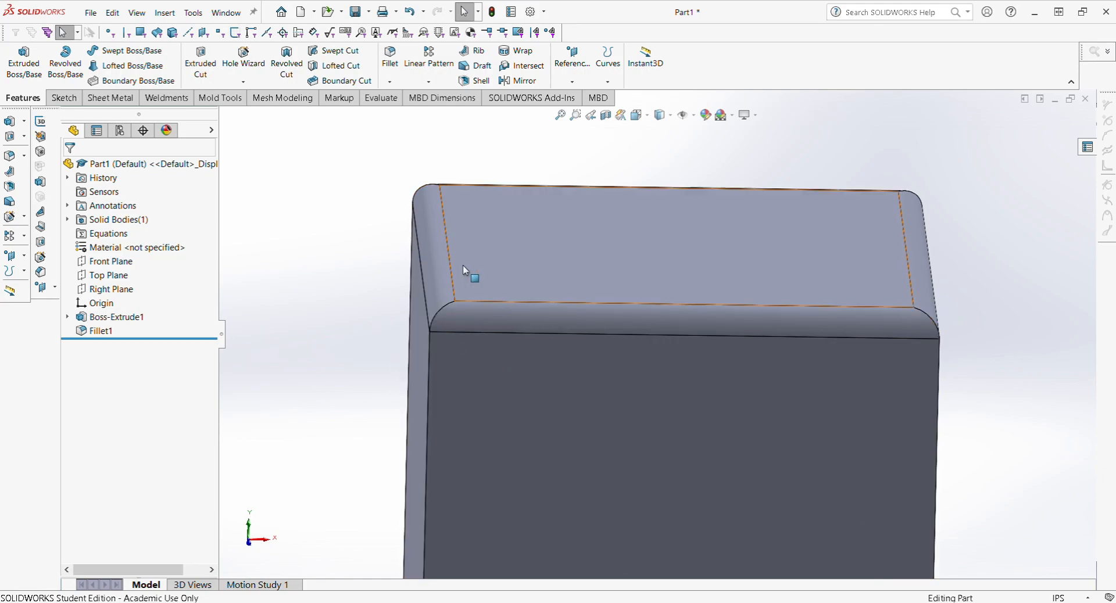
scroll(329, 240, up, 2)
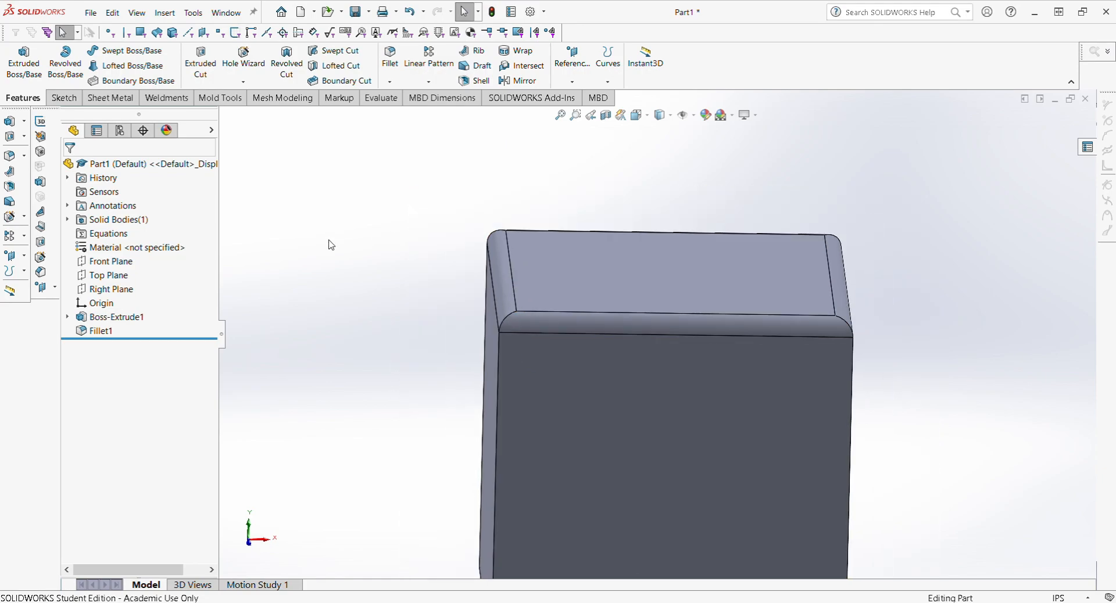
middle_drag(652, 301, 523, 169)
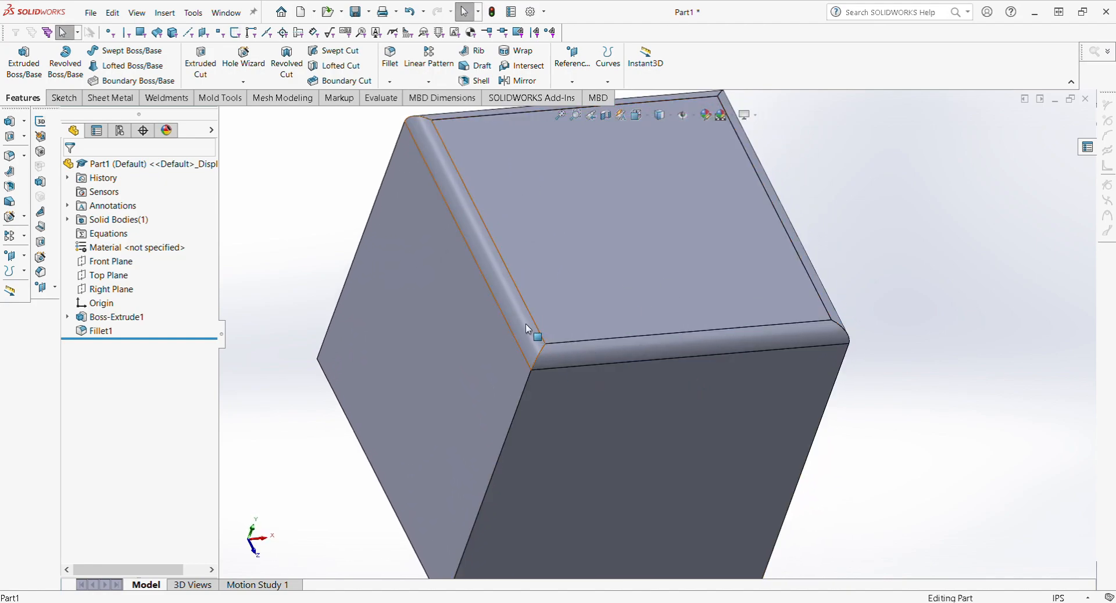
scroll(534, 341, up, 3)
scroll(781, 357, down, 3)
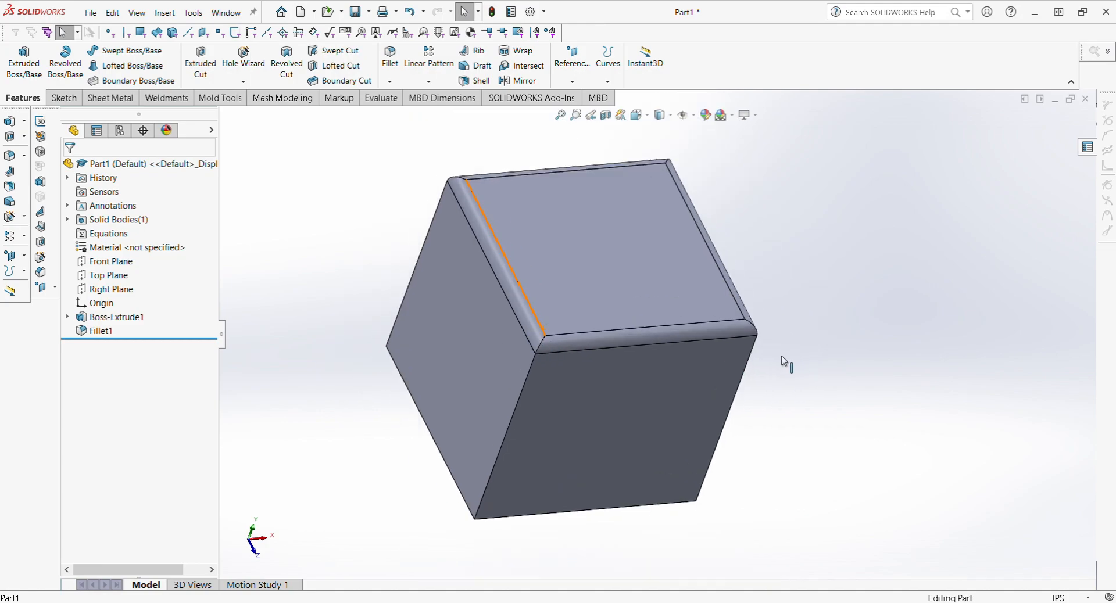
scroll(720, 347, up, 1)
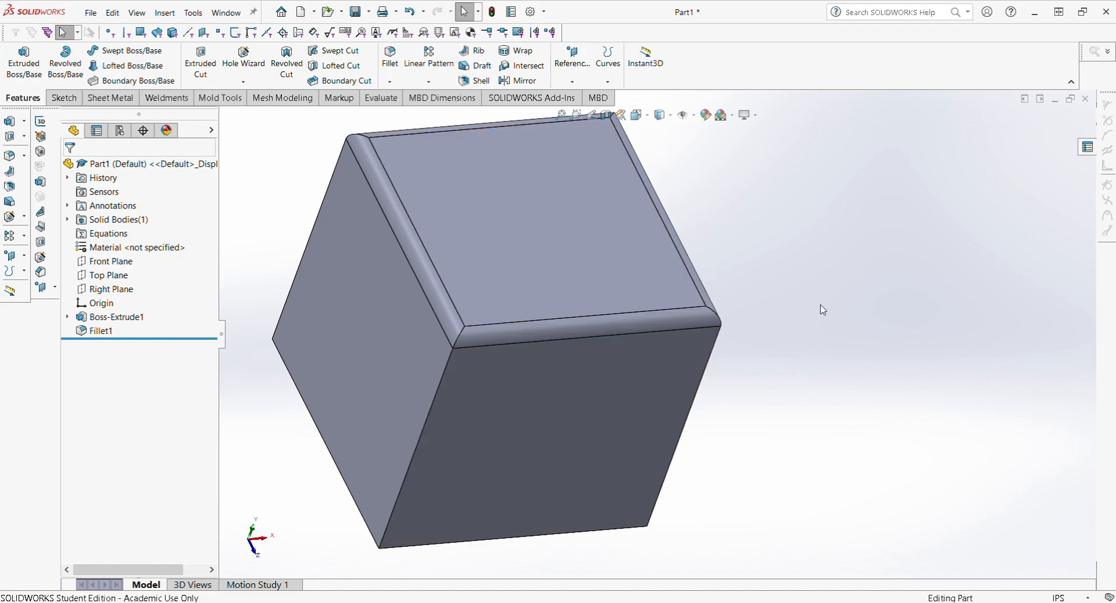
scroll(680, 348, up, 3)
middle_drag(485, 272, 558, 192)
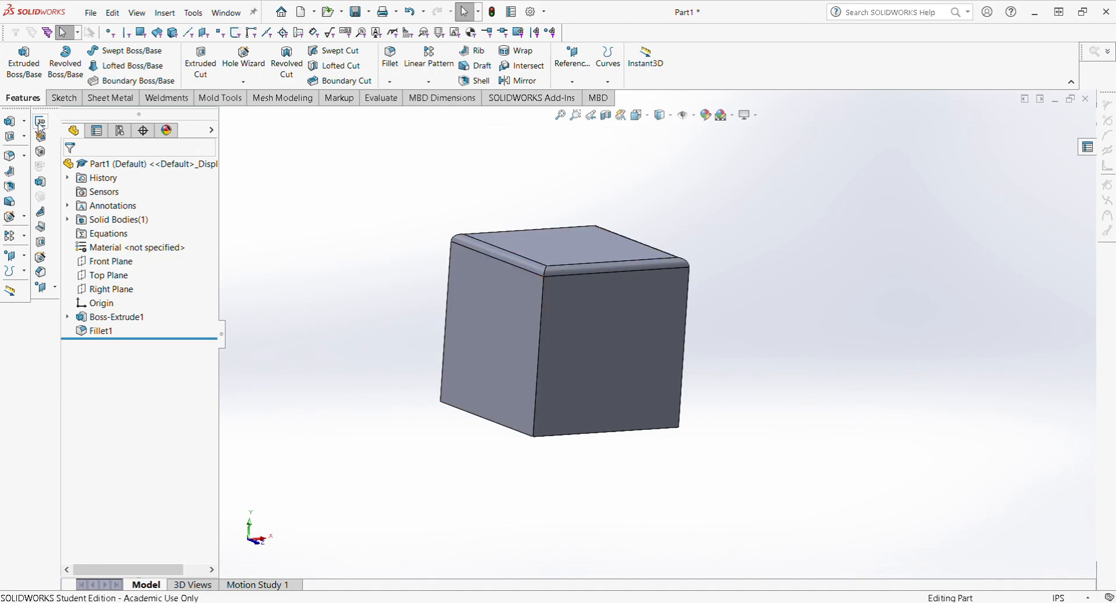
Step: Start Sketch2 on the cube's top face
click(63, 98)
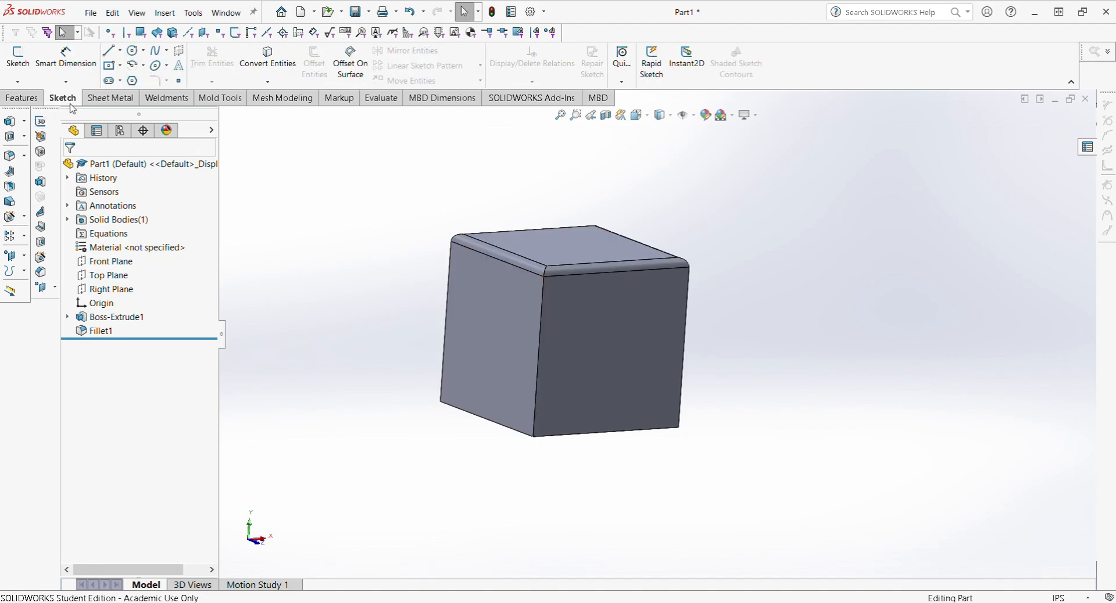
click(17, 58)
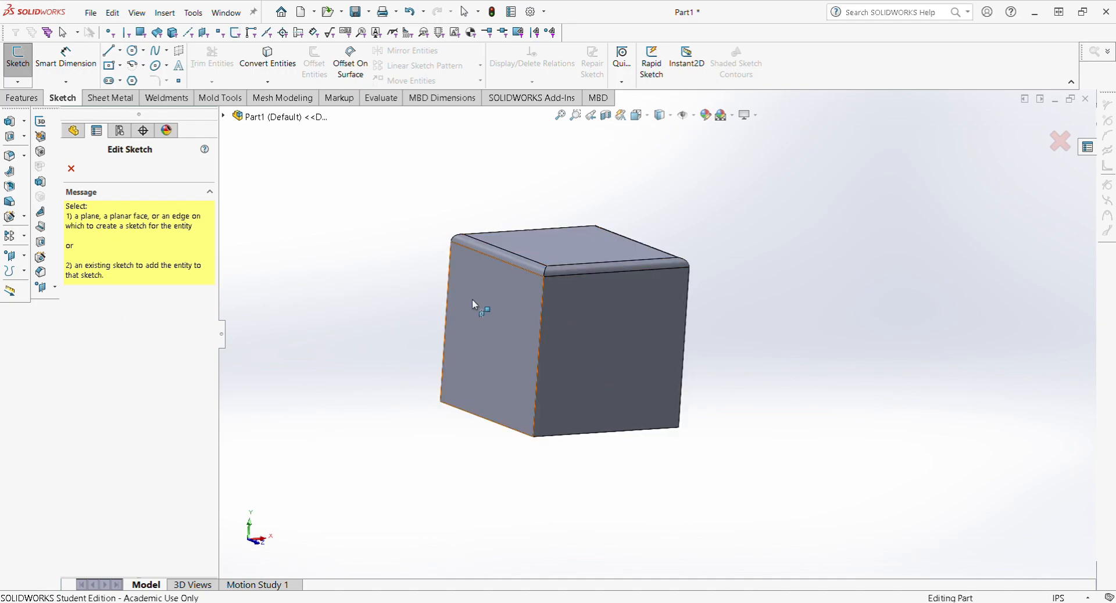
click(224, 116)
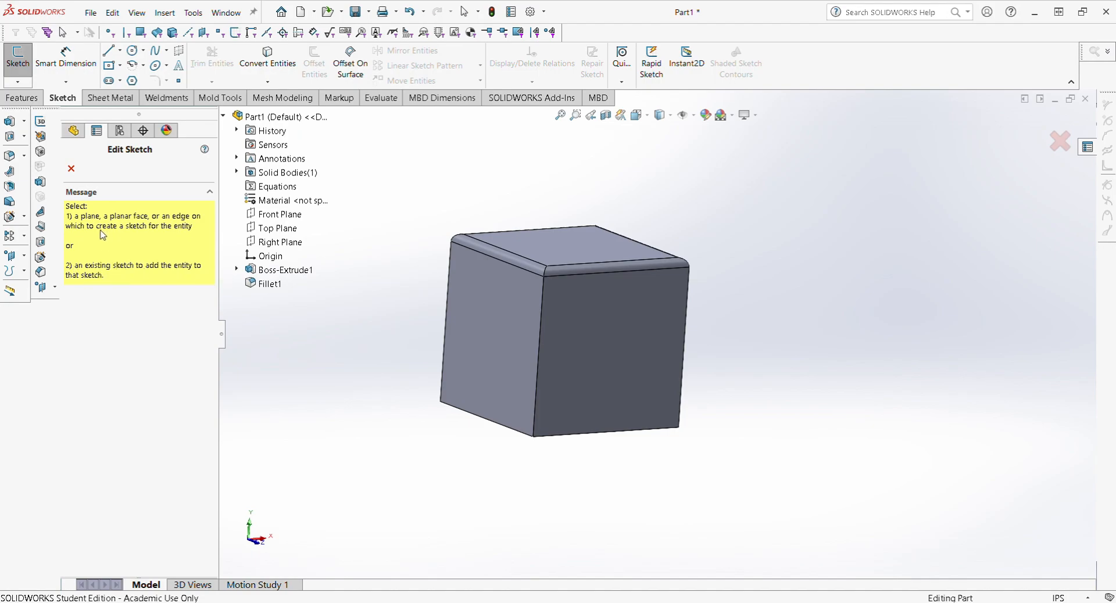
click(570, 249)
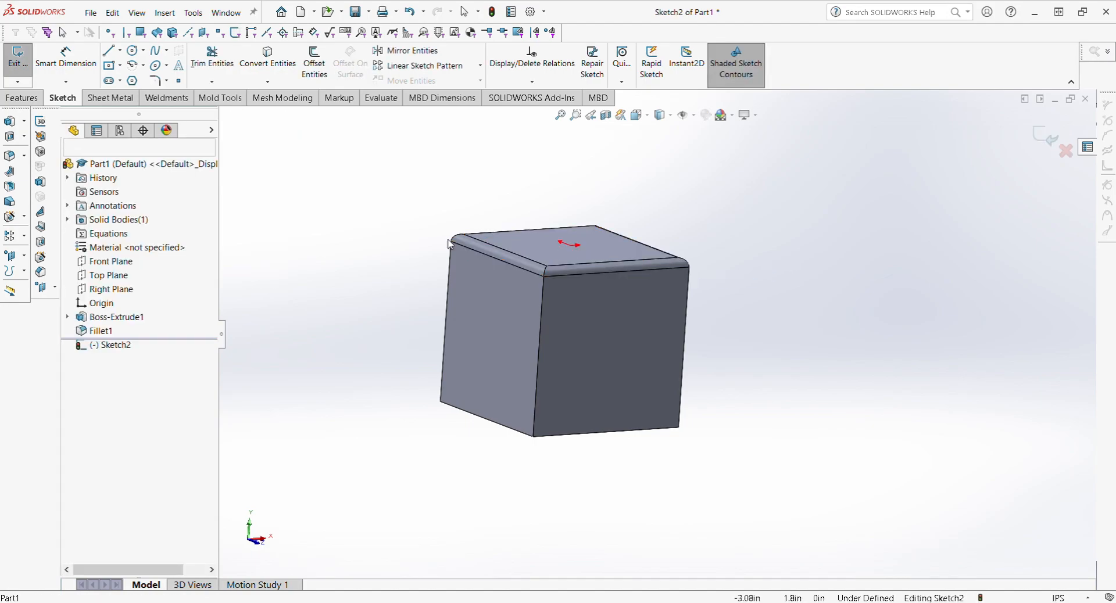
Step: Reorient the view to look straight at the sketch face
key(ctrl+space)
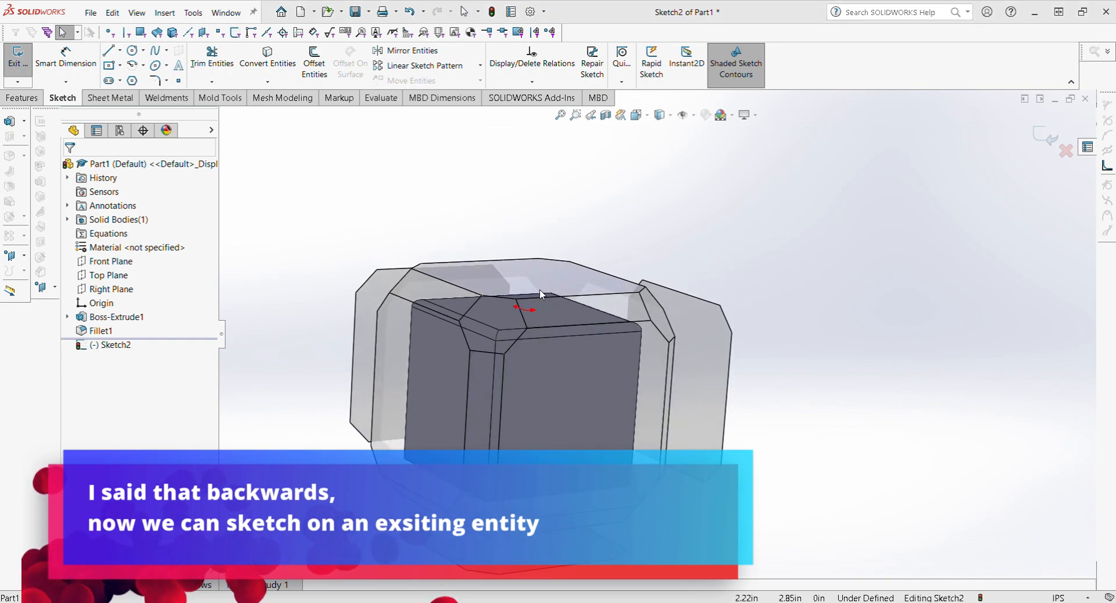
click(543, 294)
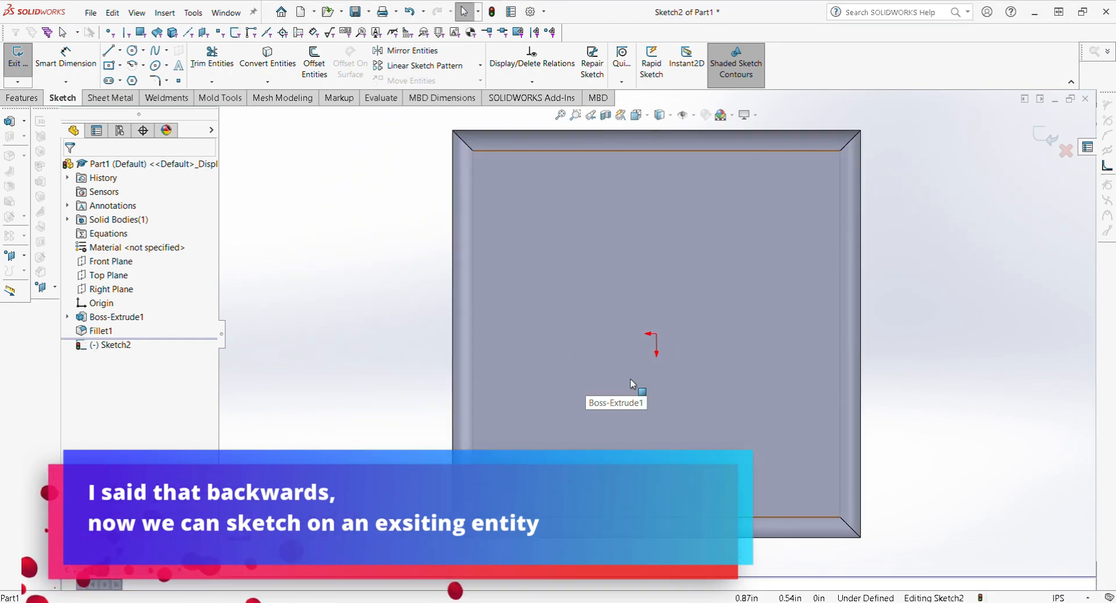
mouse_move(662, 351)
middle_down()
mouse_move(695, 339)
mouse_move(692, 292)
mouse_move(656, 319)
mouse_move(652, 344)
middle_up()
key(ctrl+space)
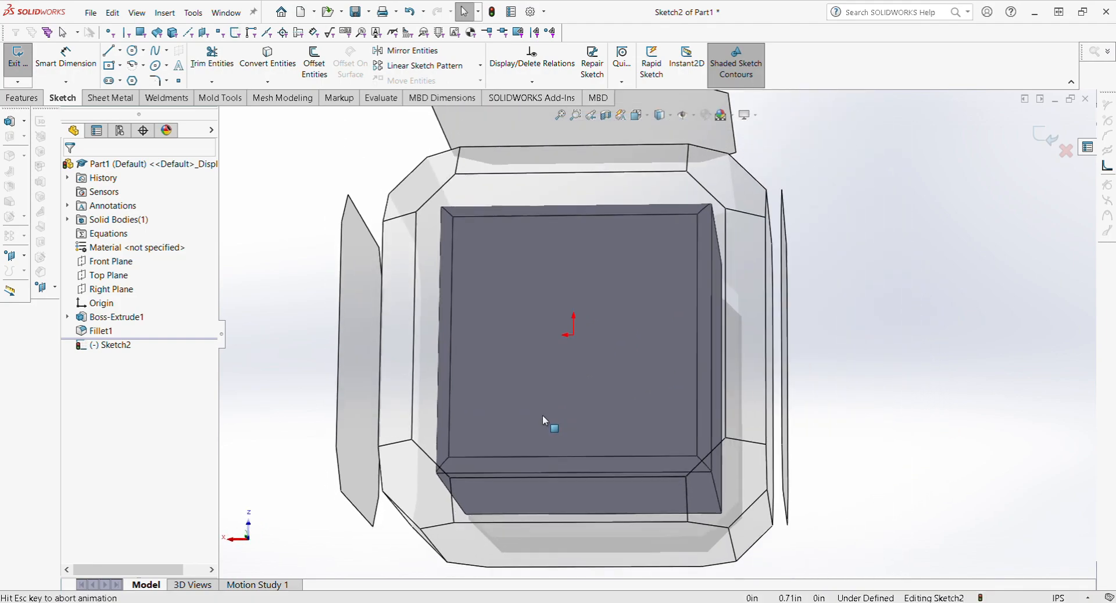
click(495, 360)
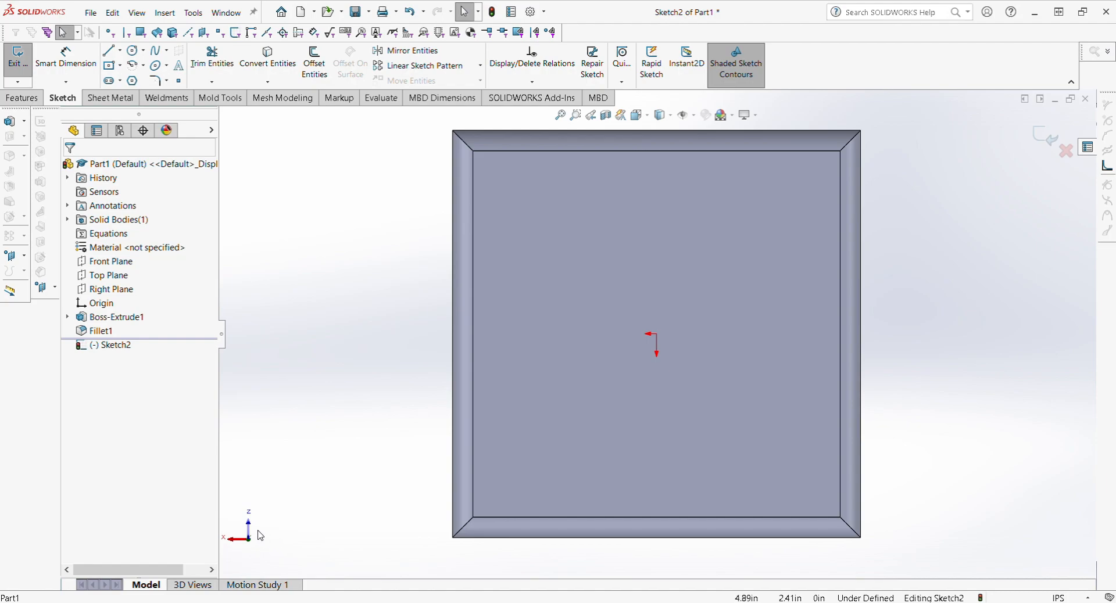
mouse_move(260, 536)
middle_down()
mouse_move(377, 560)
mouse_move(276, 547)
middle_up()
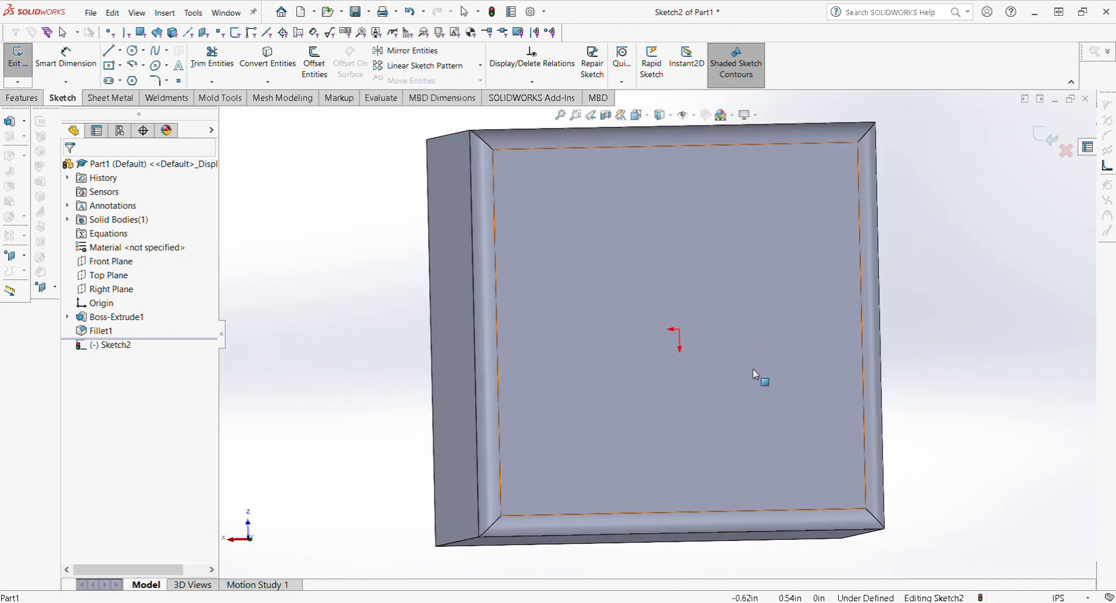
key(space)
click(471, 386)
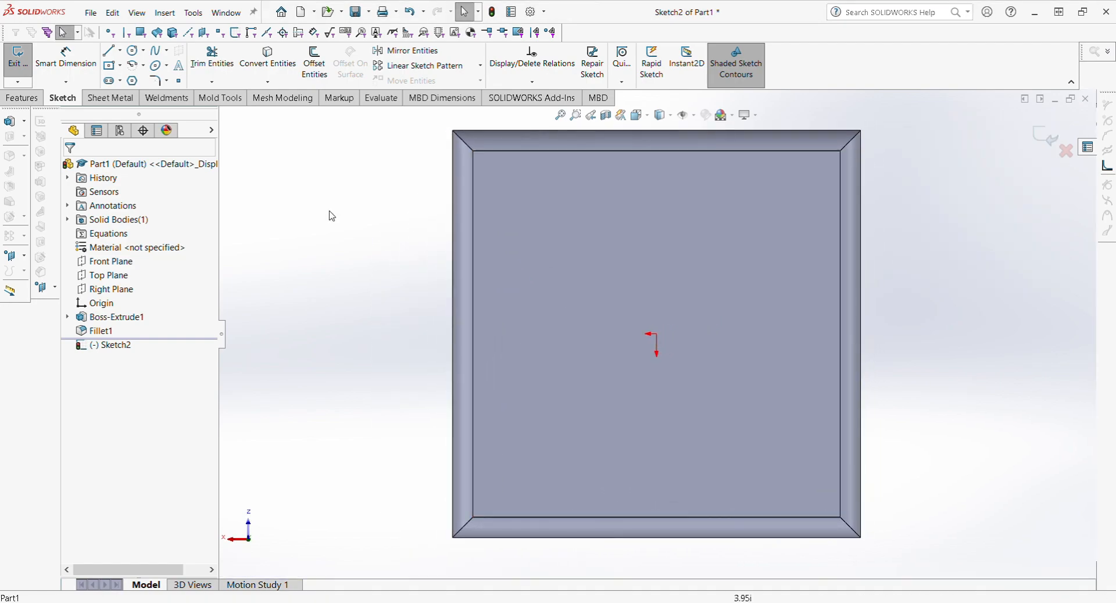
click(131, 52)
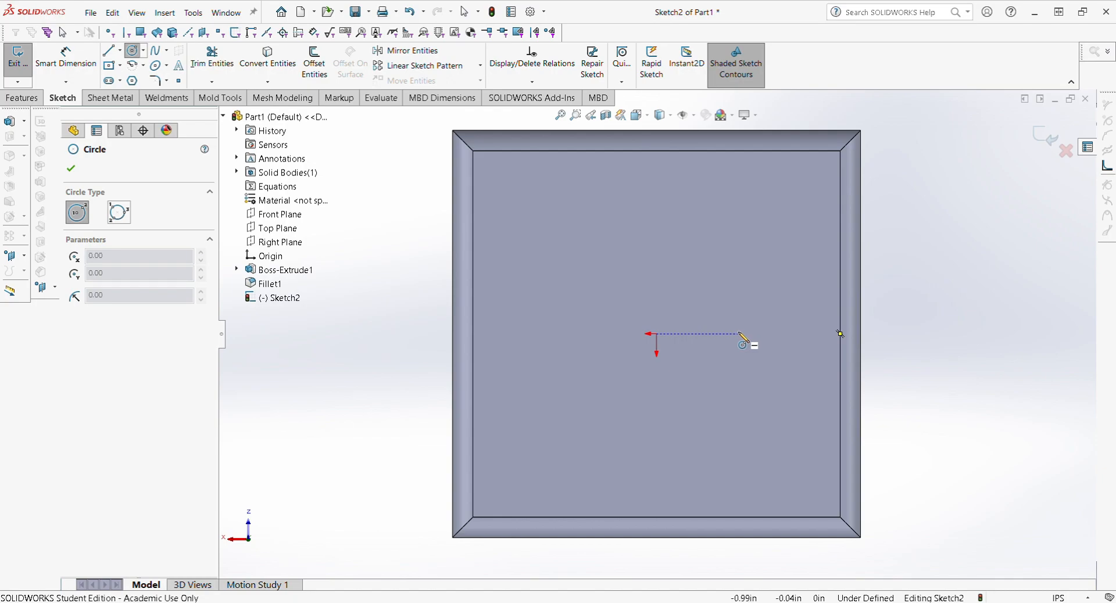
Step: Draw a circle of radius about 0.49 right of the origin, then select its centre and the origin
click(740, 334)
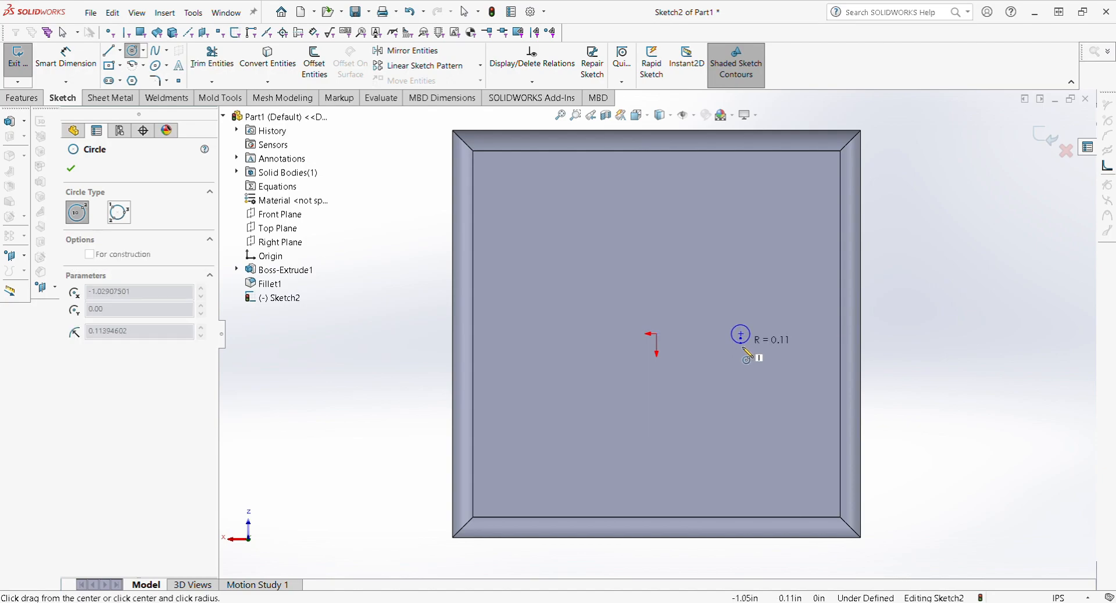
click(735, 376)
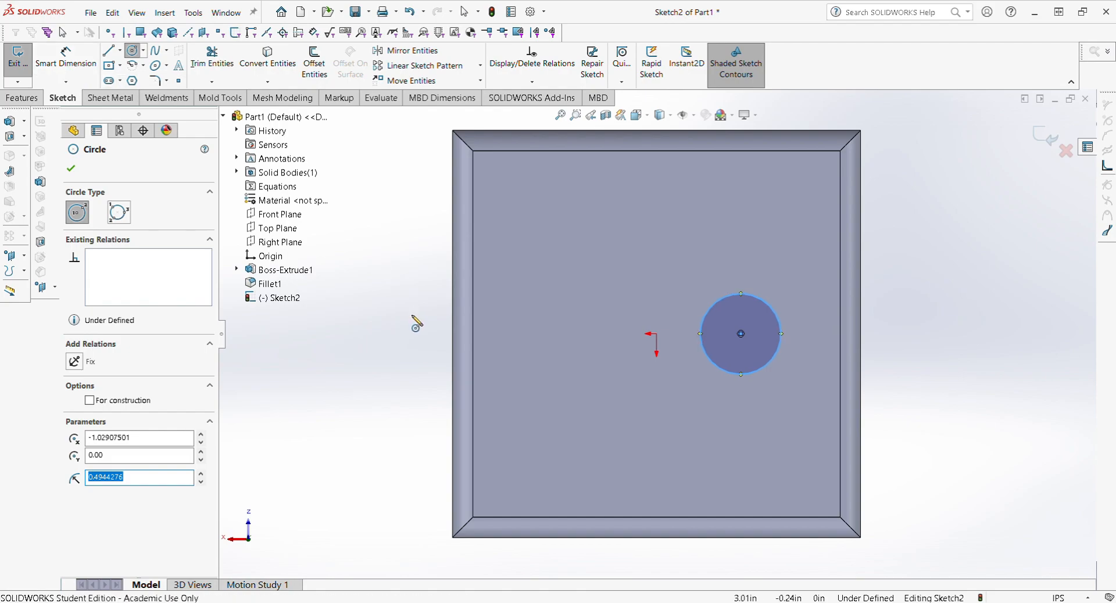
key(Escape)
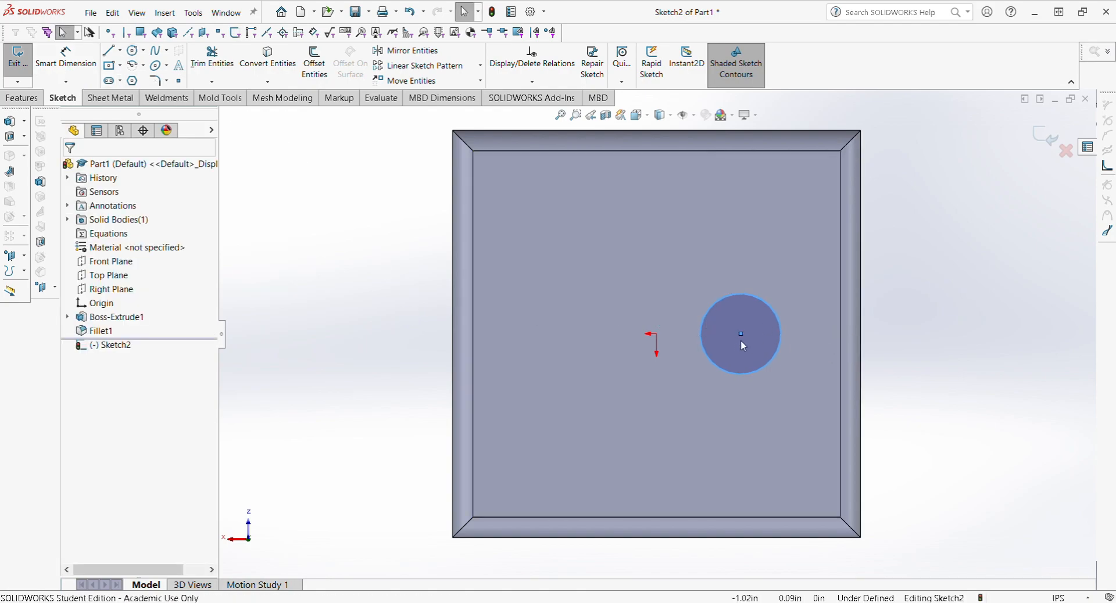
mouse_move(741, 333)
mouse_down()
mouse_move(742, 360)
mouse_move(751, 340)
mouse_up()
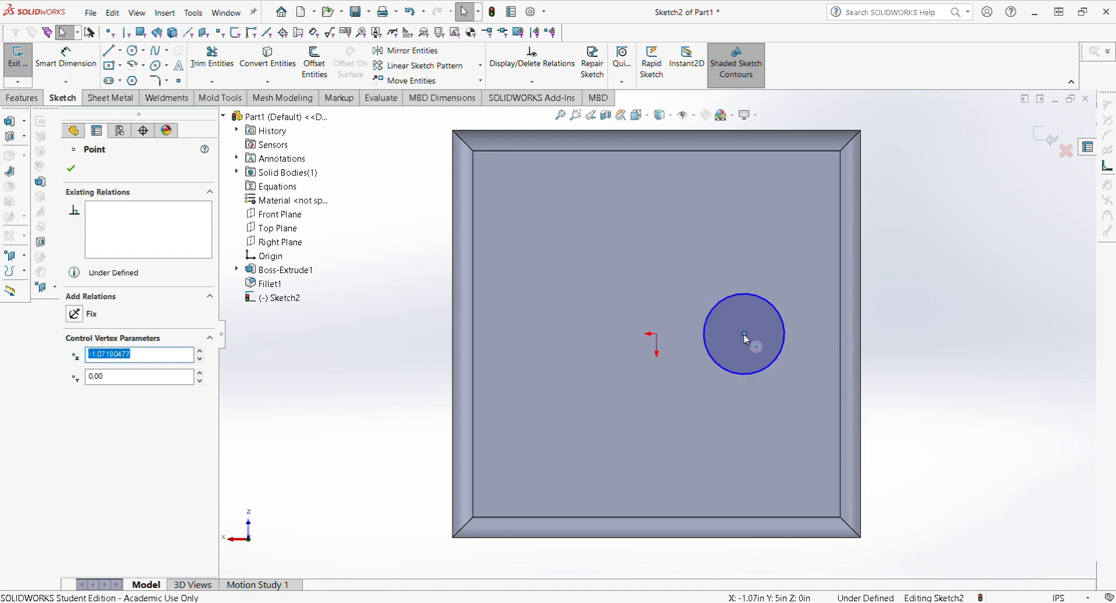
click(912, 356)
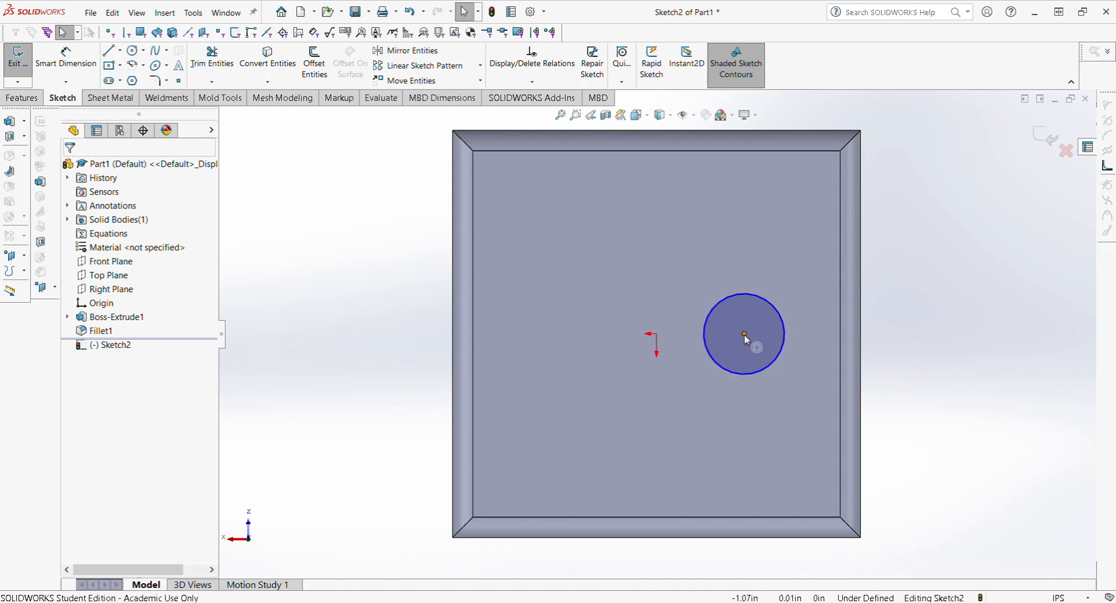
click(745, 335)
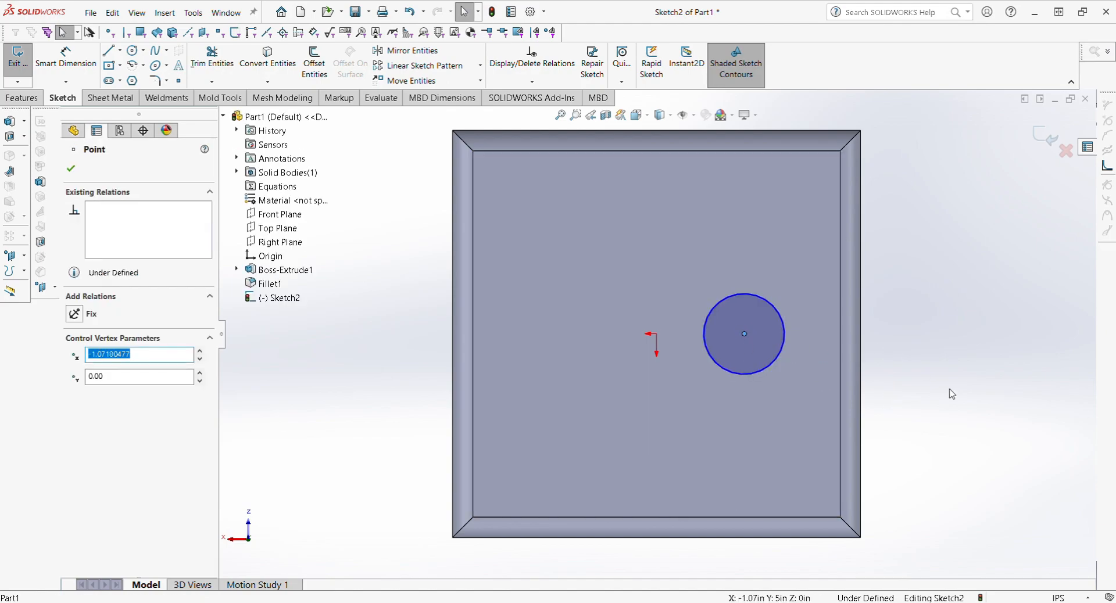
ctrl+click(656, 334)
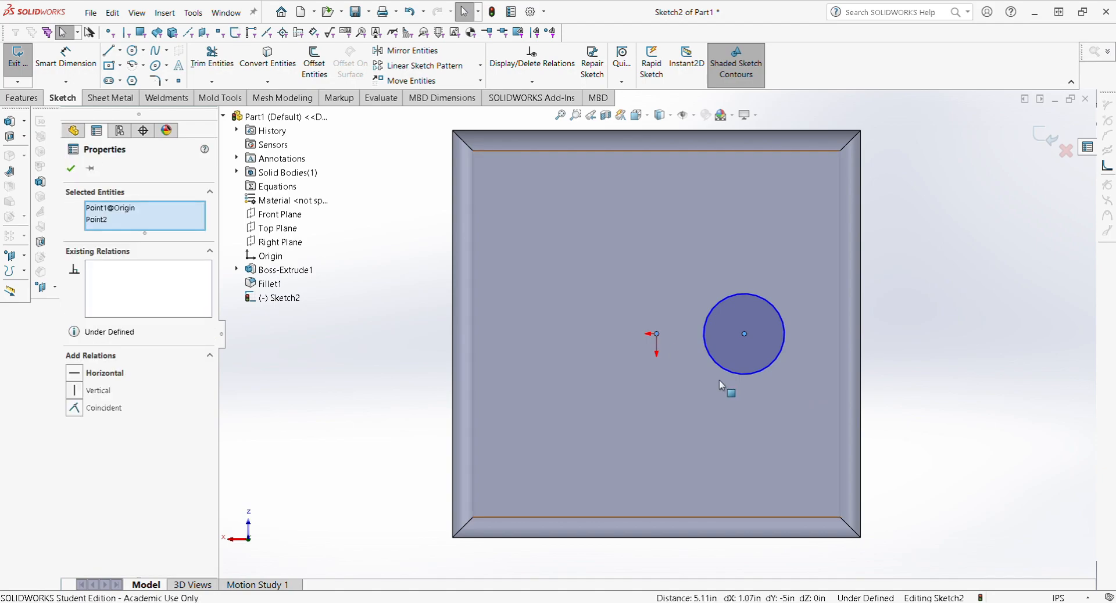
Step: Make the circle's centre horizontal with the origin and slide the circle slightly right
click(74, 375)
click(936, 381)
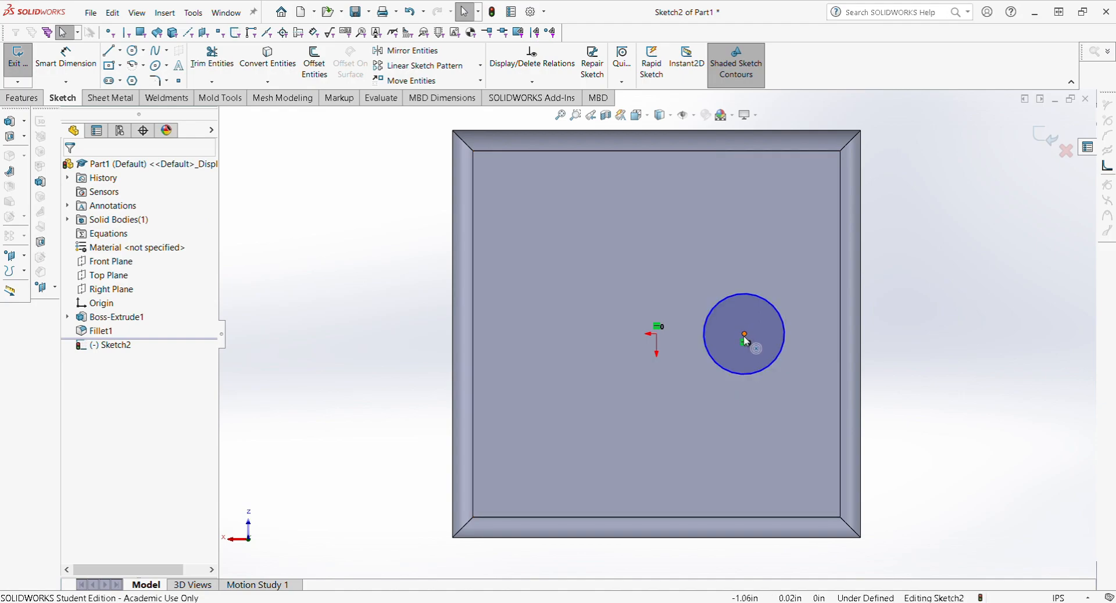
drag(745, 340, 760, 357)
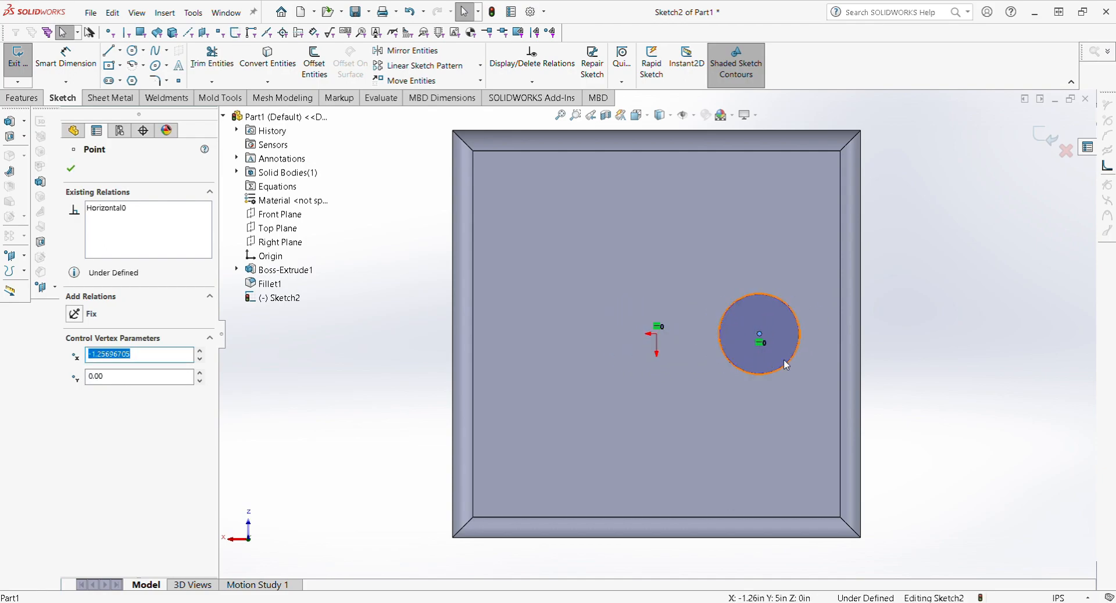
click(967, 379)
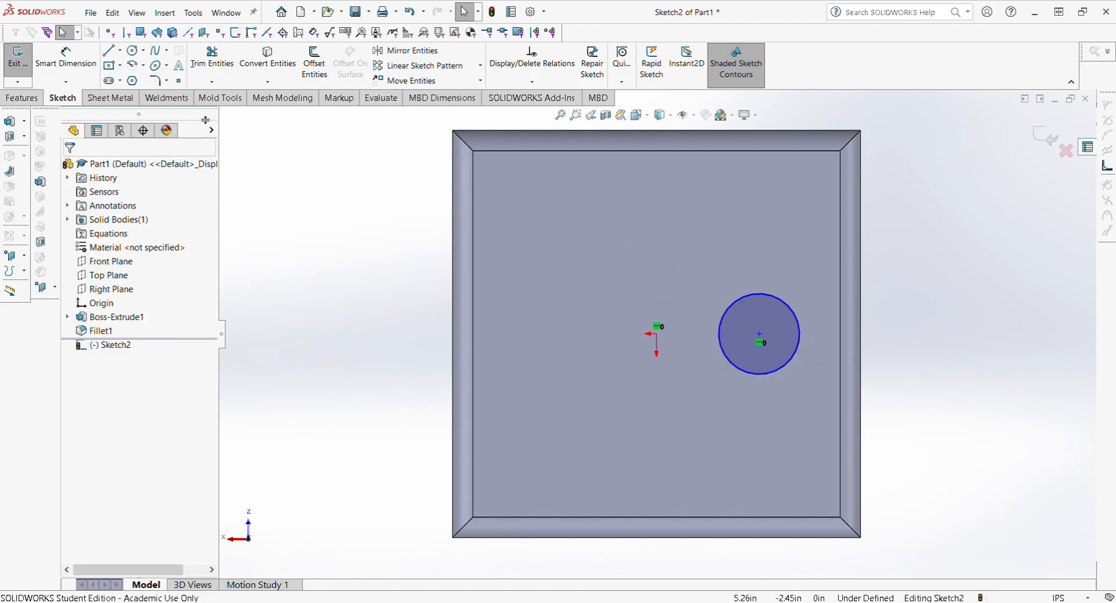
click(66, 58)
Step: Dimension the Sketch2 circle's diameter and change it to 1.00 in
click(760, 297)
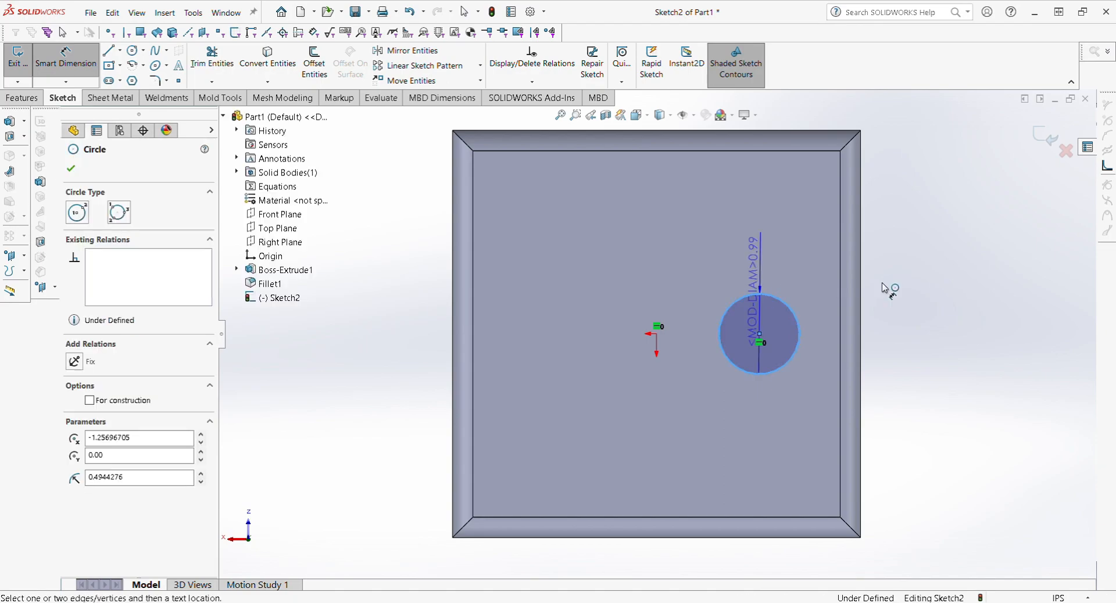
click(956, 302)
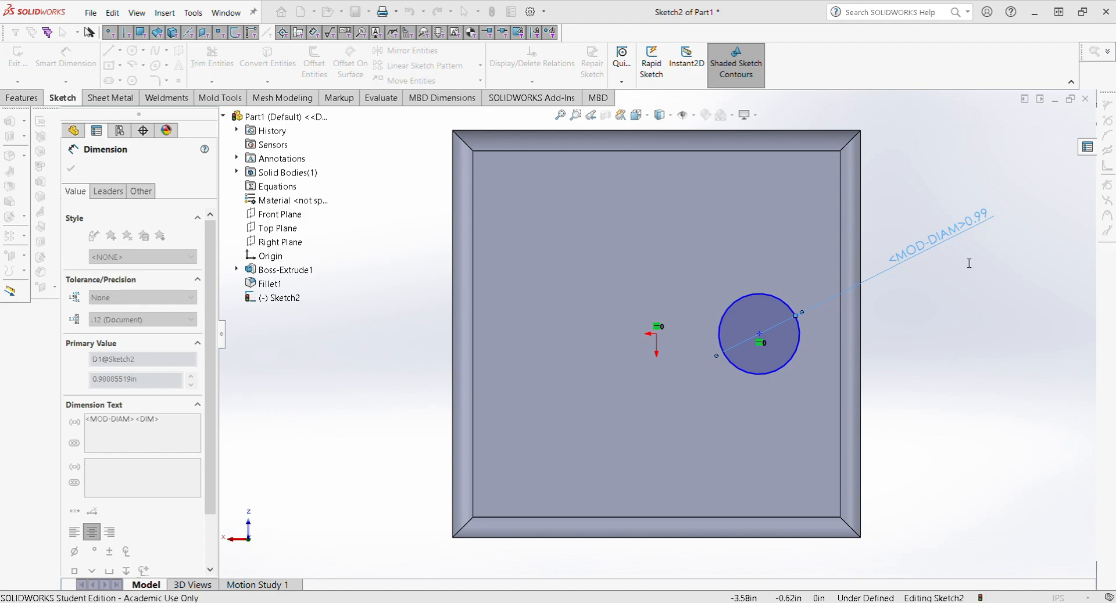
key(Return)
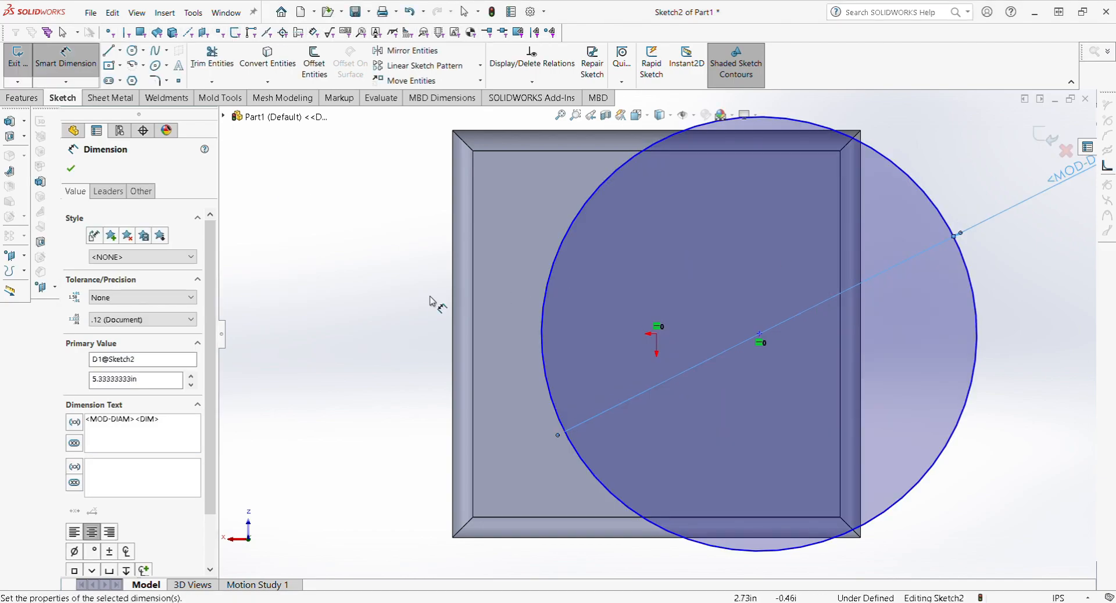
scroll(337, 290, up, 1)
scroll(898, 308, up, 2)
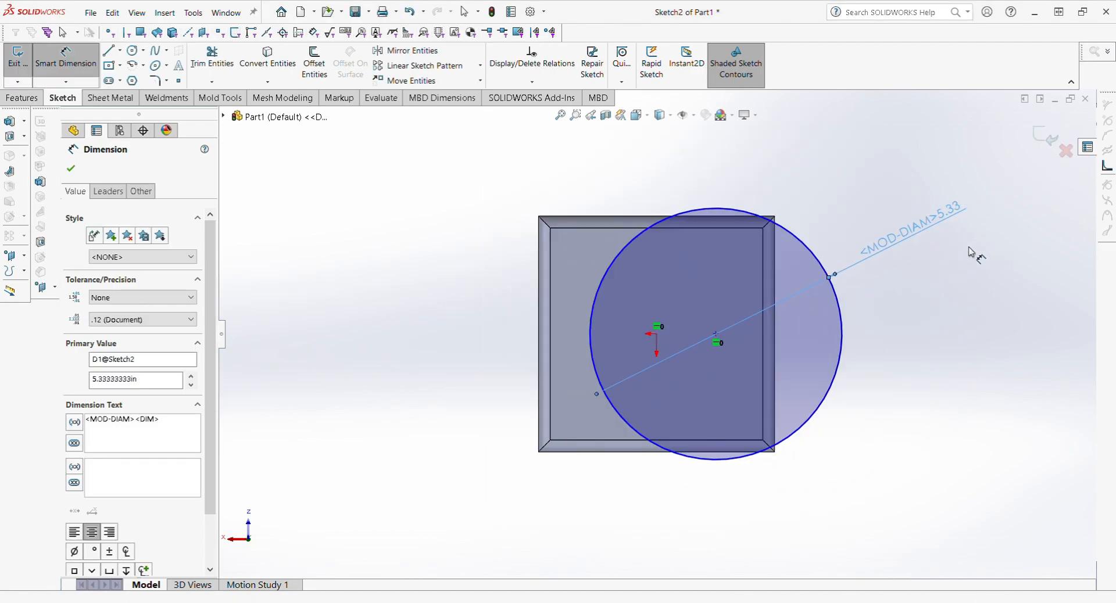
double_click(946, 221)
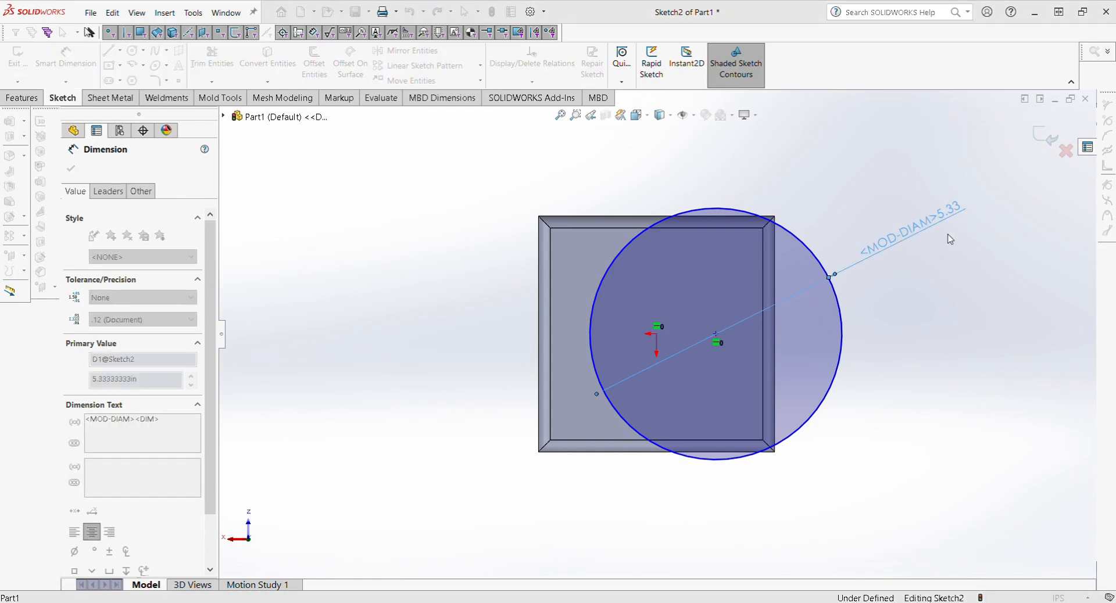
text(1)
key(Return)
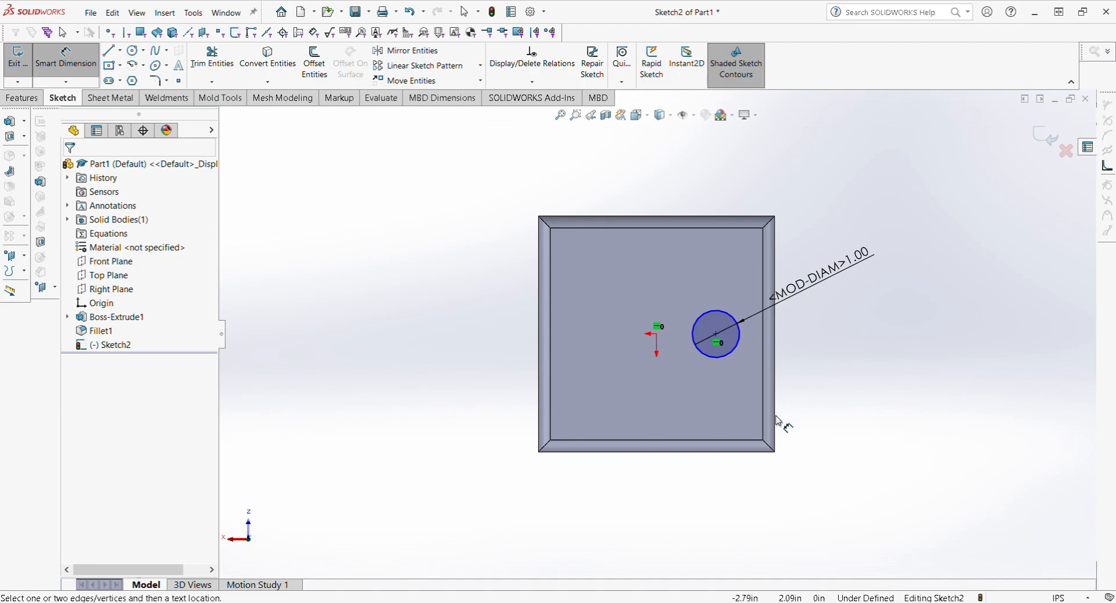
click(66, 61)
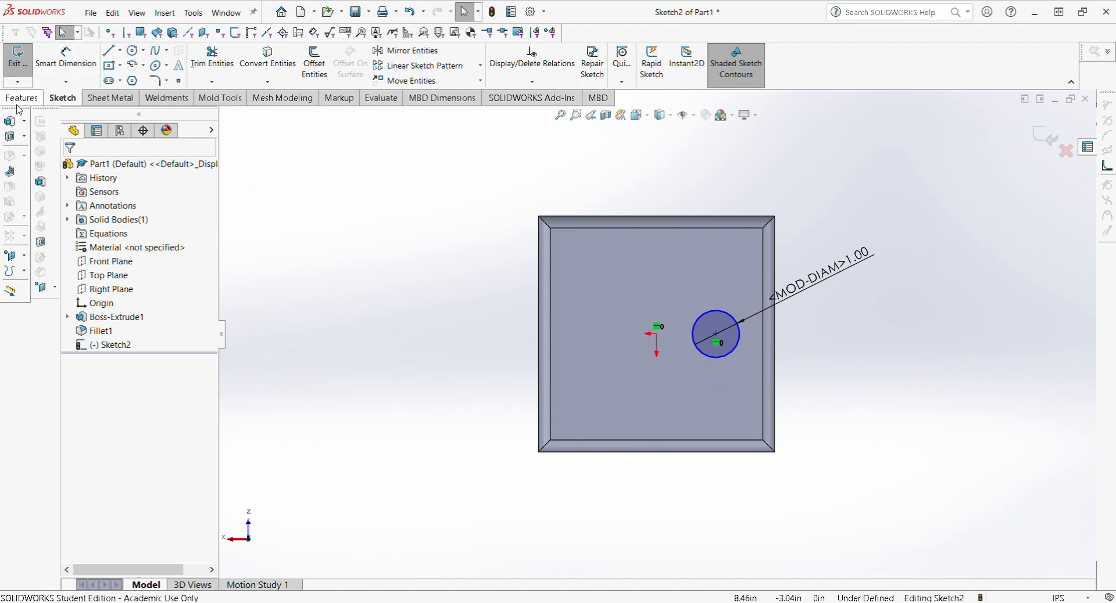
Step: Preview a Blind 5.00 in extruded cut from the circle sketch, then cancel it
click(22, 98)
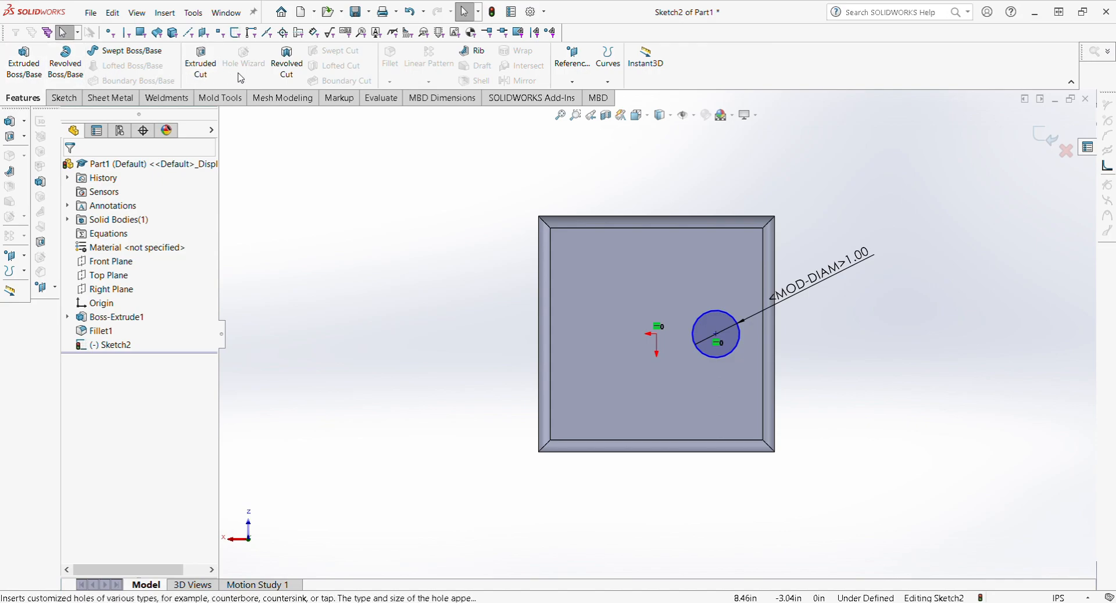
click(211, 75)
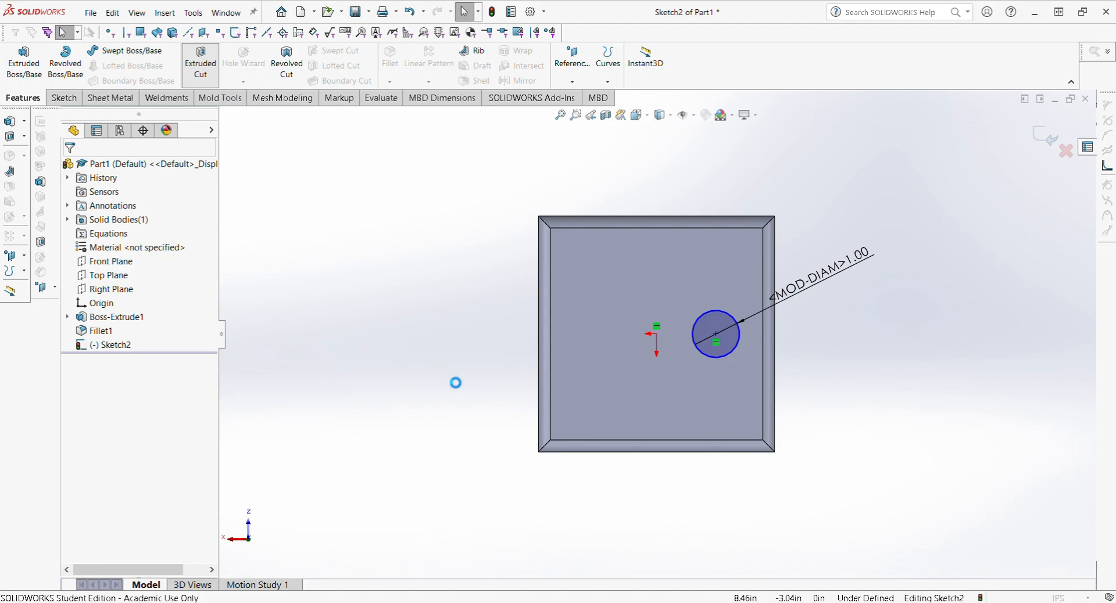
middle_drag(677, 384, 587, 372)
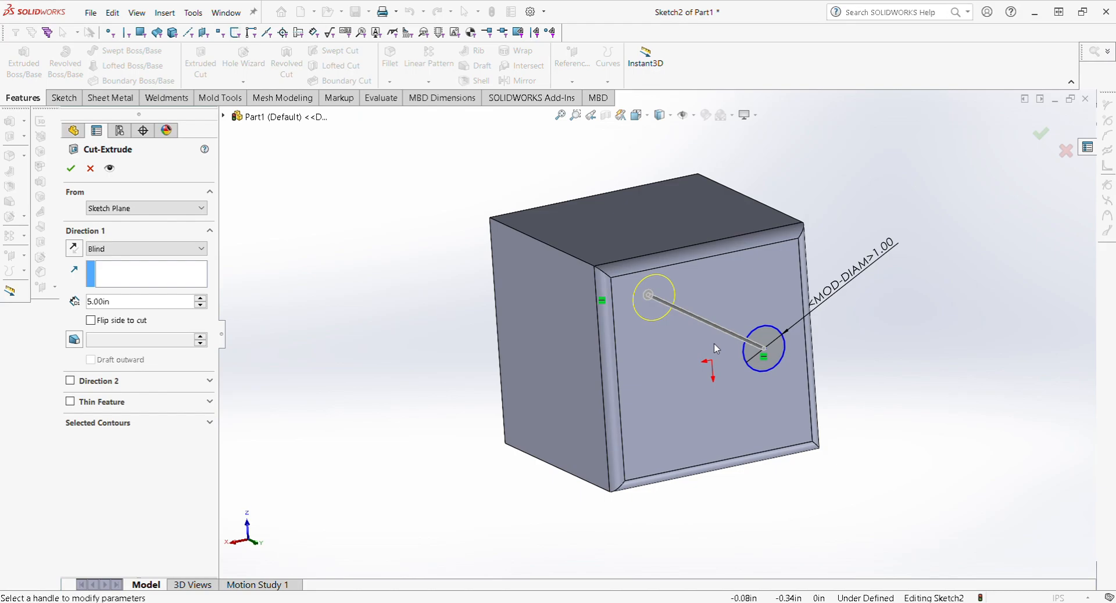
click(83, 168)
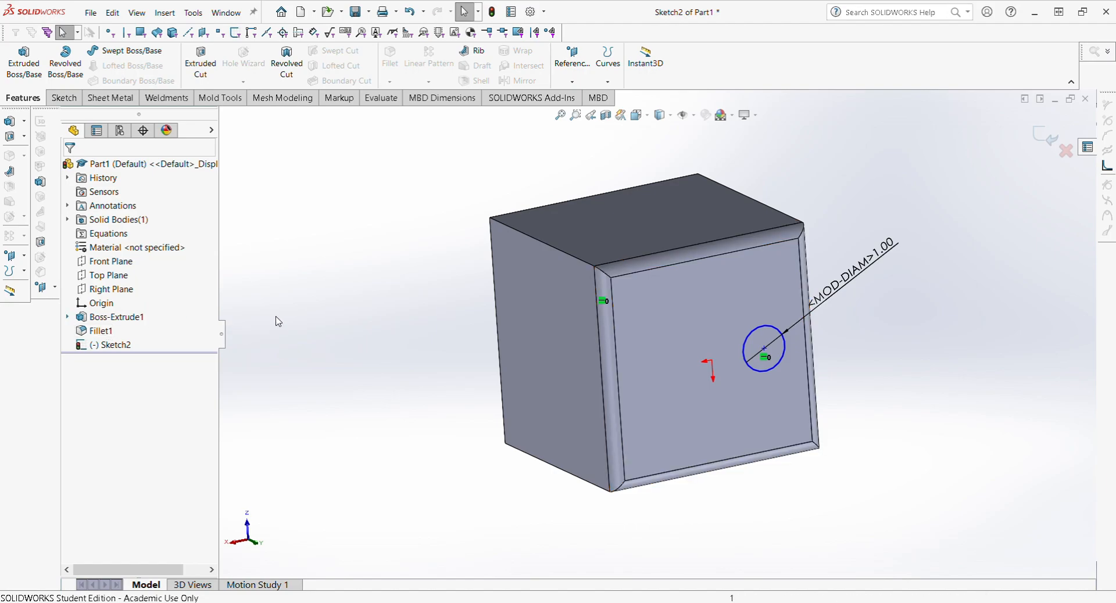
click(1045, 144)
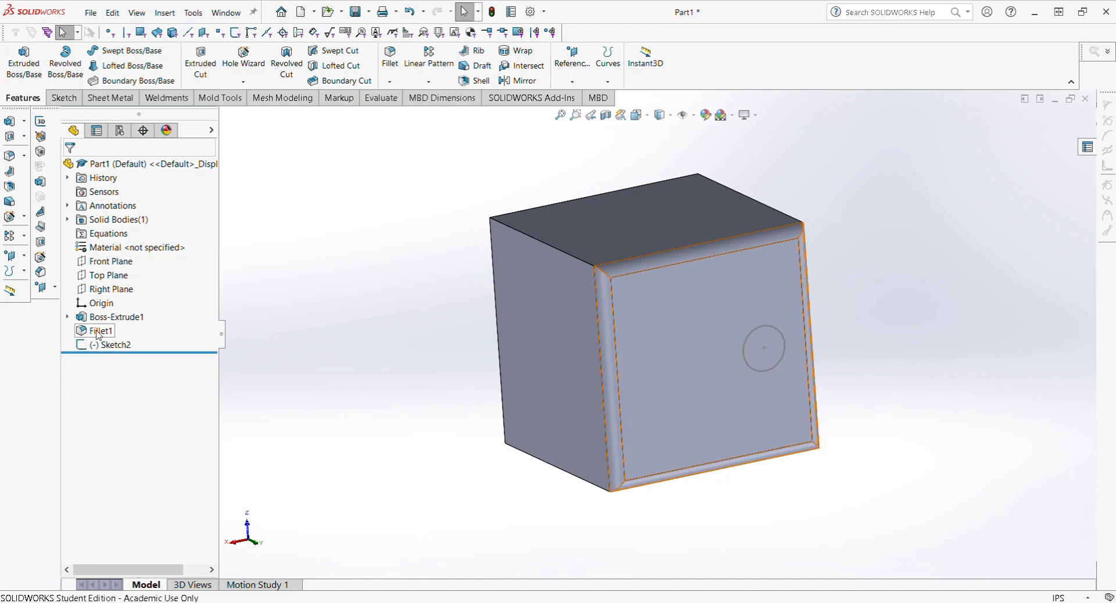
click(99, 331)
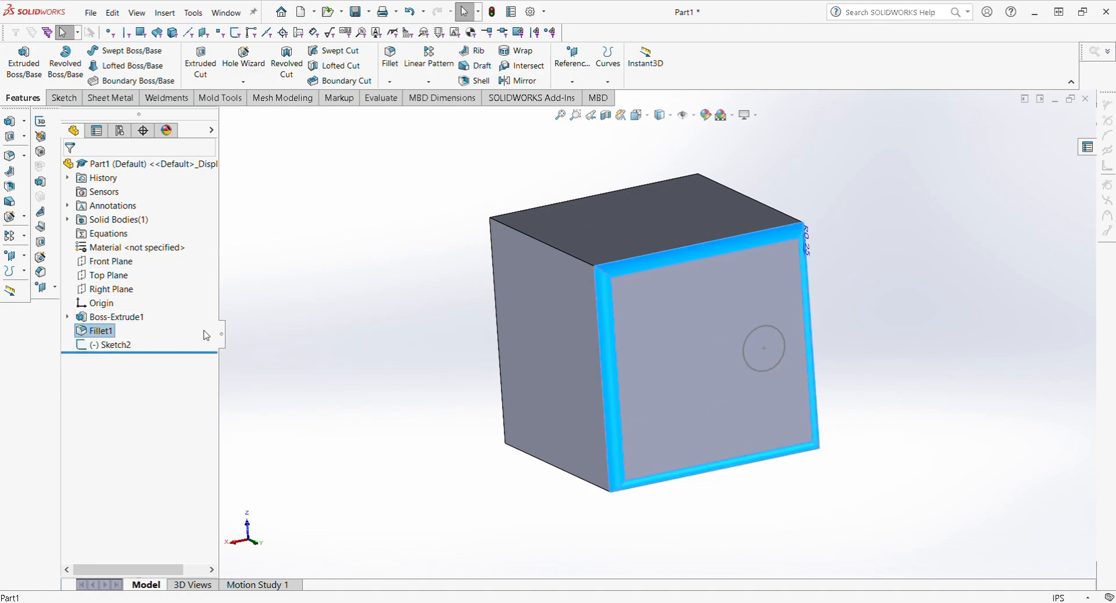
click(118, 317)
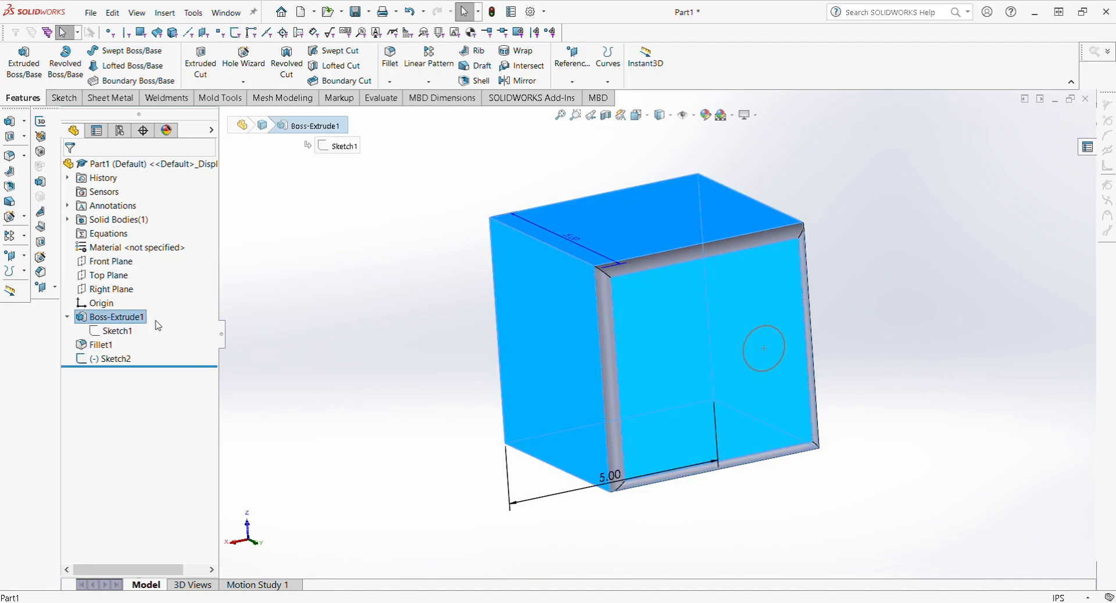
click(277, 329)
right_click(117, 321)
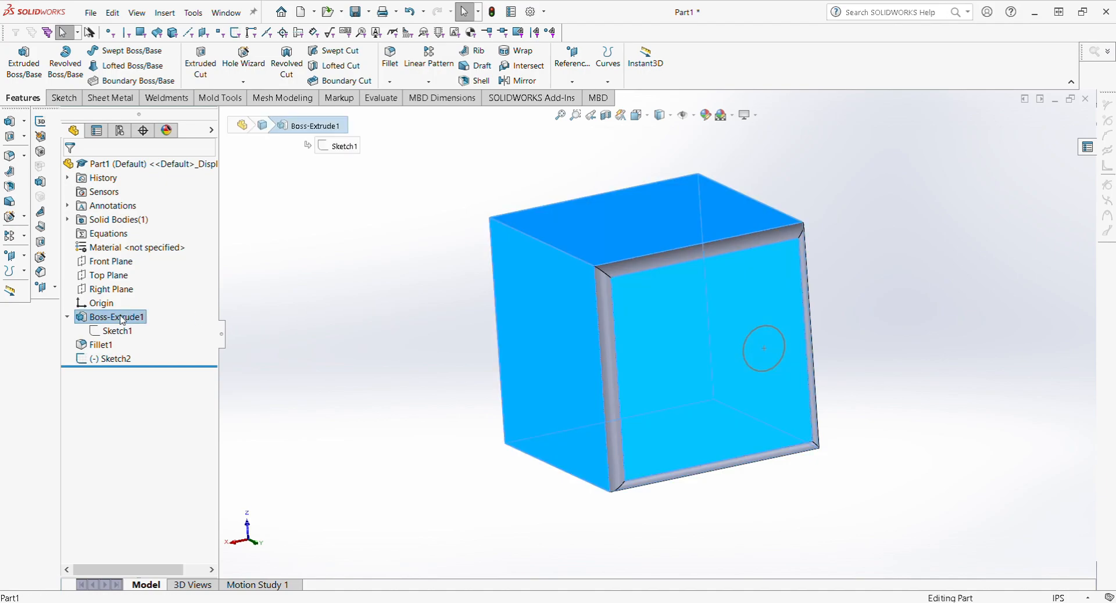
click(134, 280)
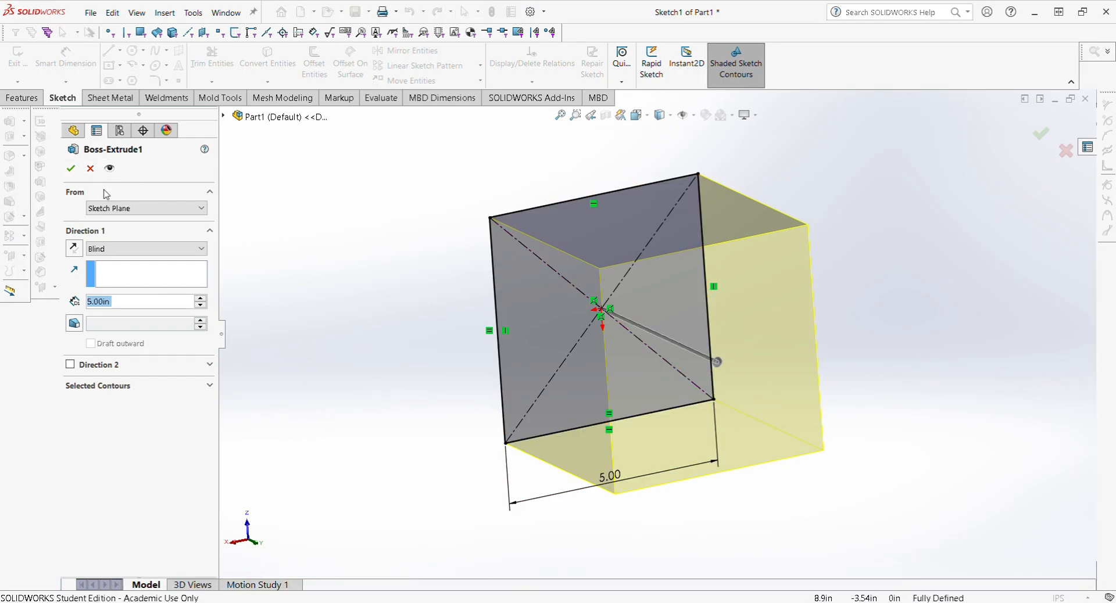
click(71, 168)
click(119, 319)
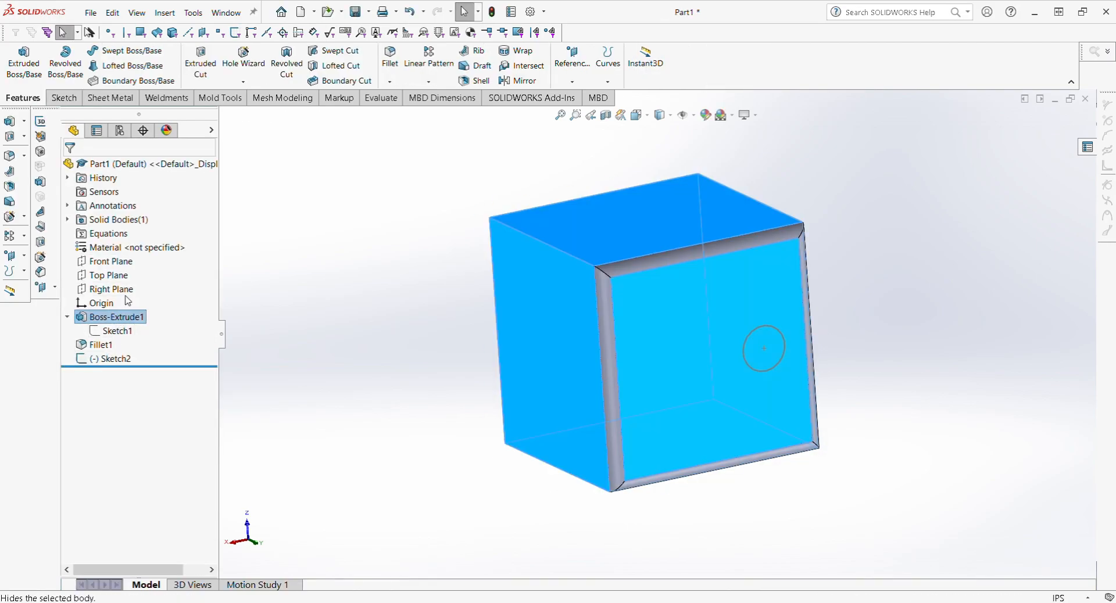
click(389, 328)
click(124, 318)
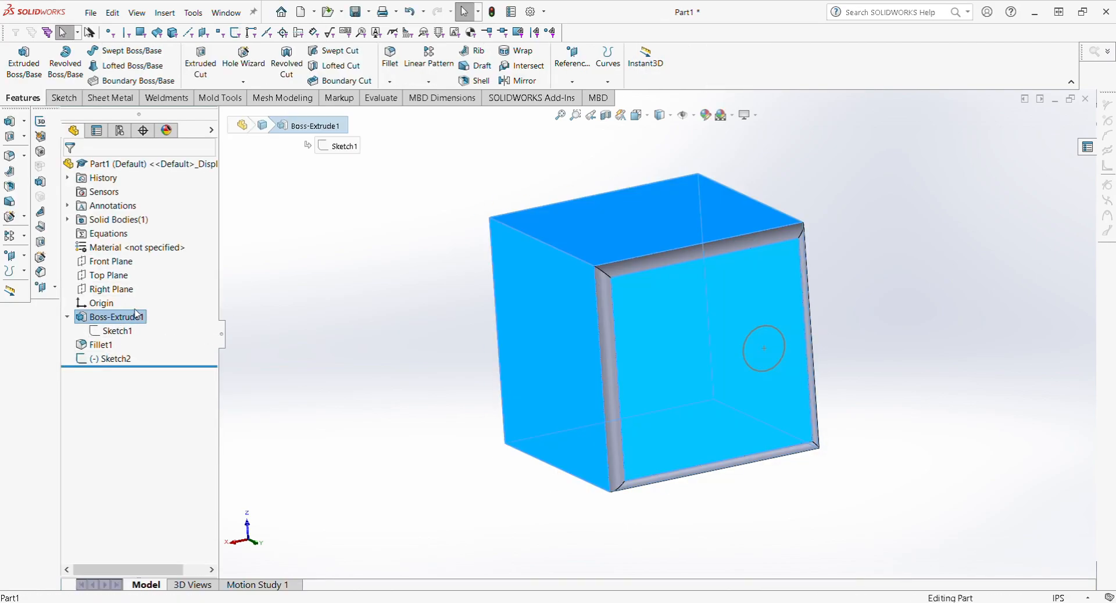
click(155, 292)
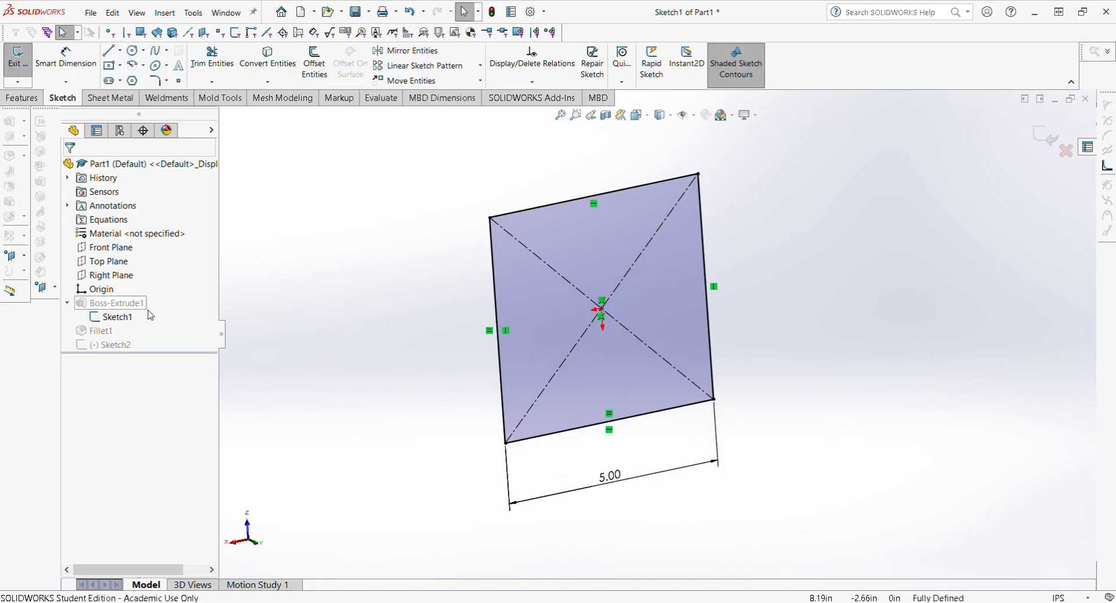
click(1046, 137)
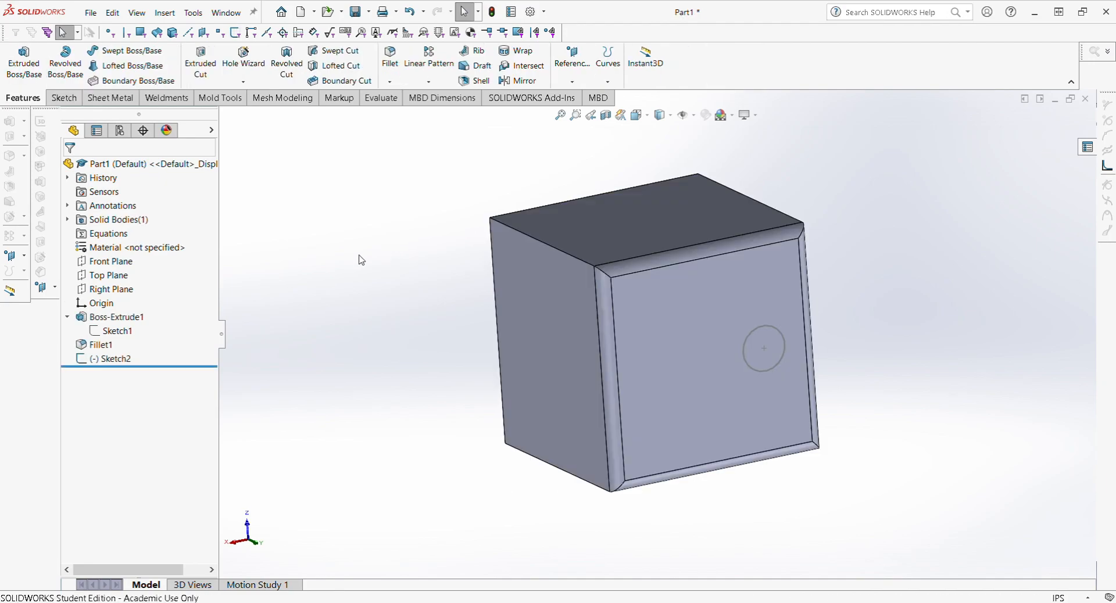
click(105, 328)
click(100, 317)
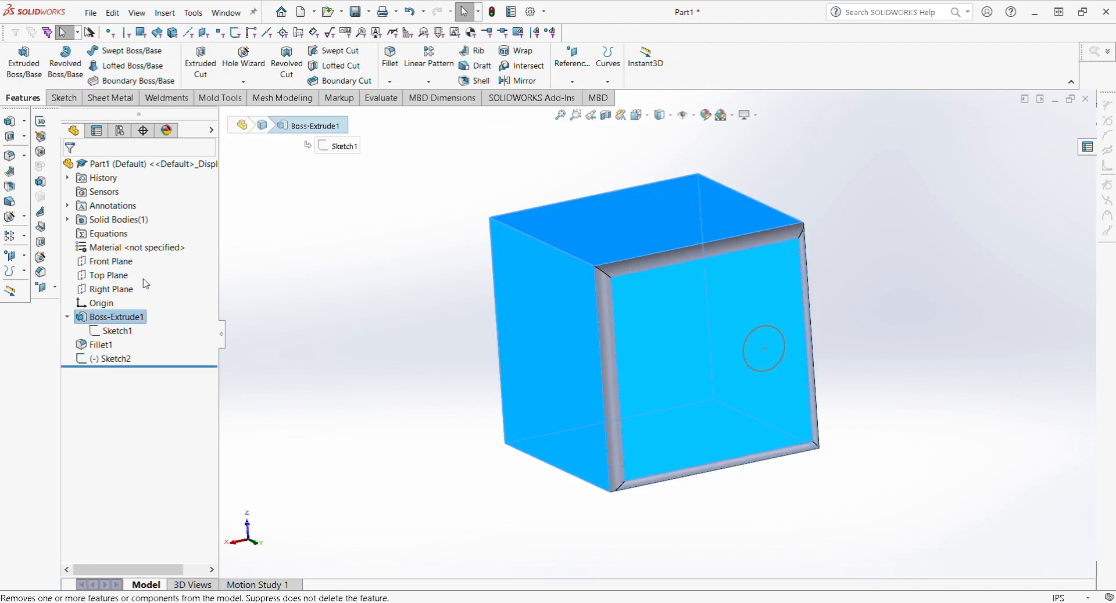
click(405, 324)
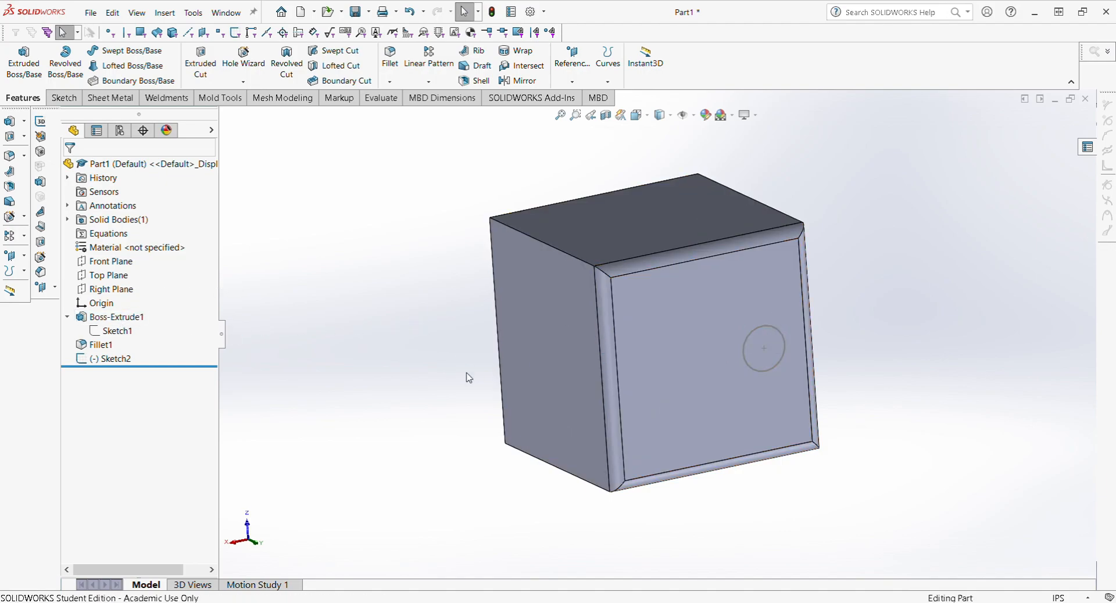
click(110, 361)
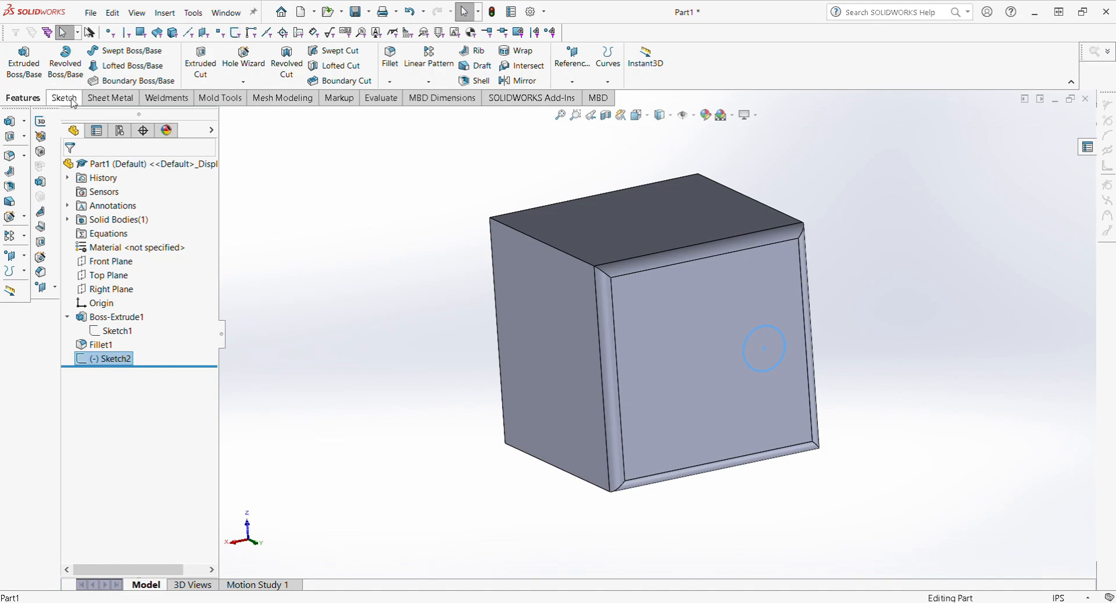
click(116, 360)
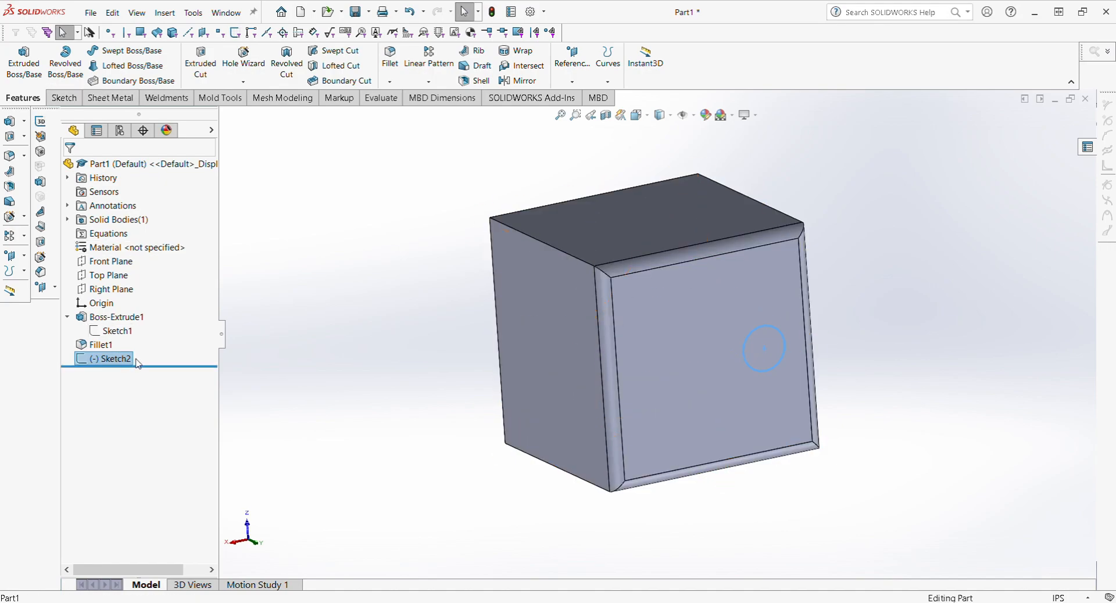
key(Return)
Step: Edit Sketch2 and orient the view to look straight at the Front face
click(137, 328)
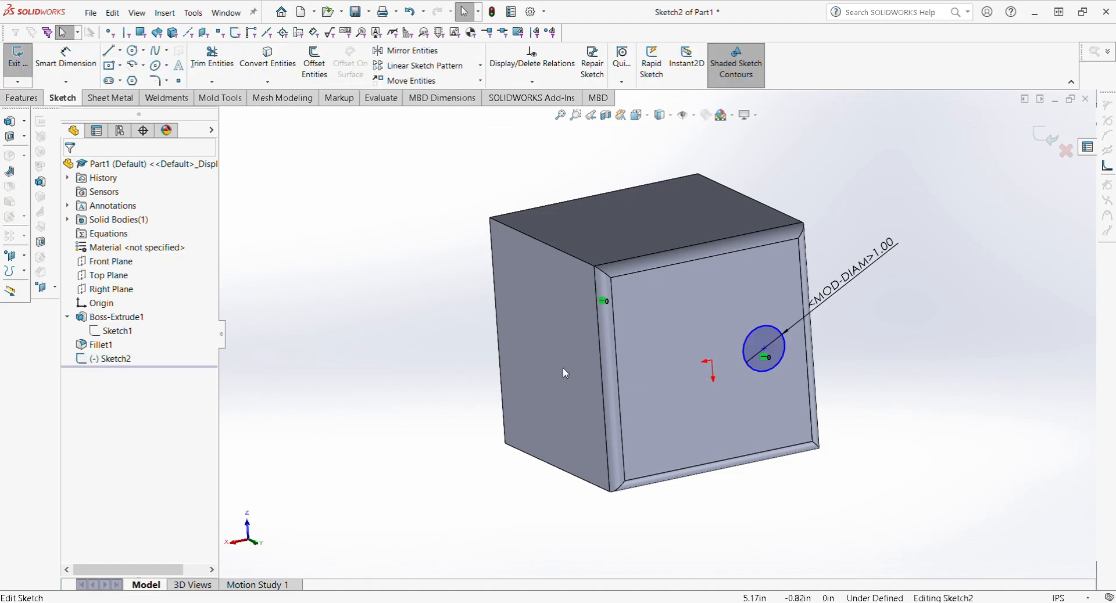
middle_drag(754, 441, 717, 431)
key(space)
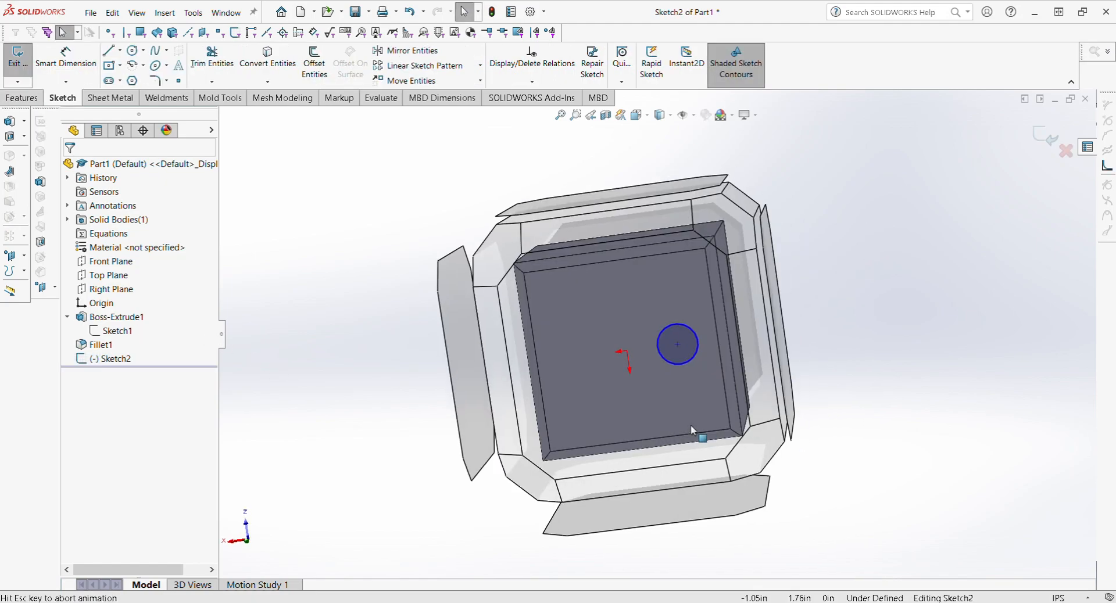
click(451, 388)
click(440, 353)
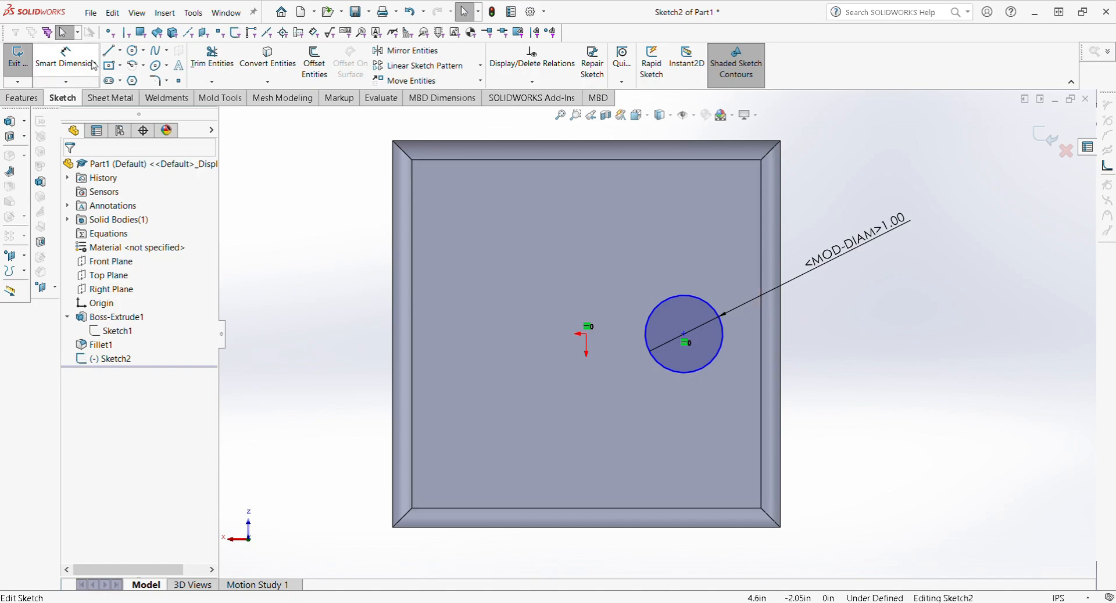
Step: Dimension the circle centre 1.25 in horizontally from the origin
click(66, 58)
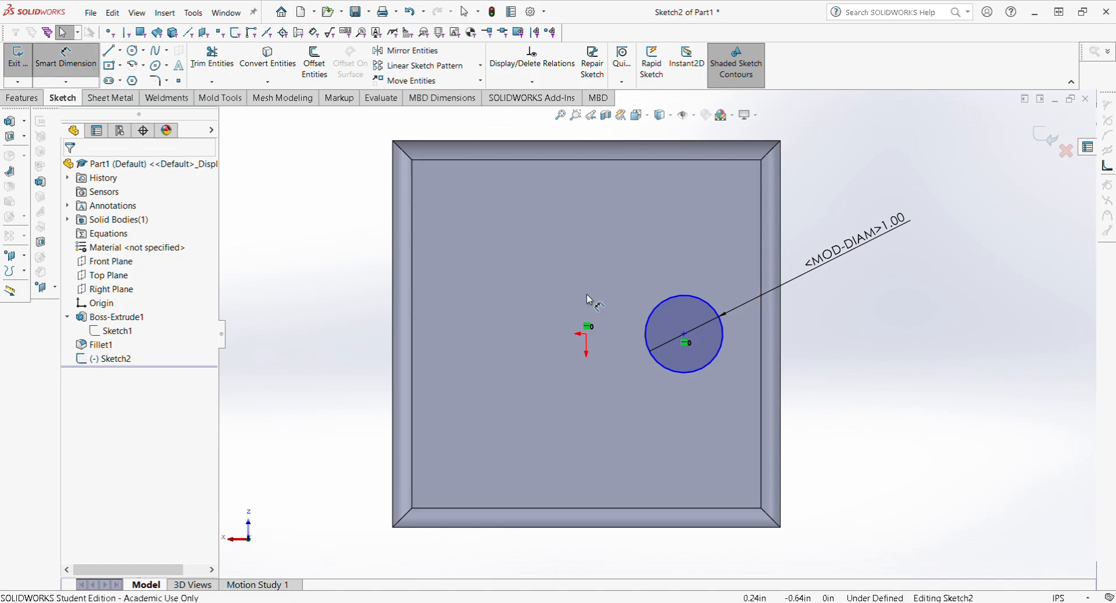
click(684, 336)
click(586, 334)
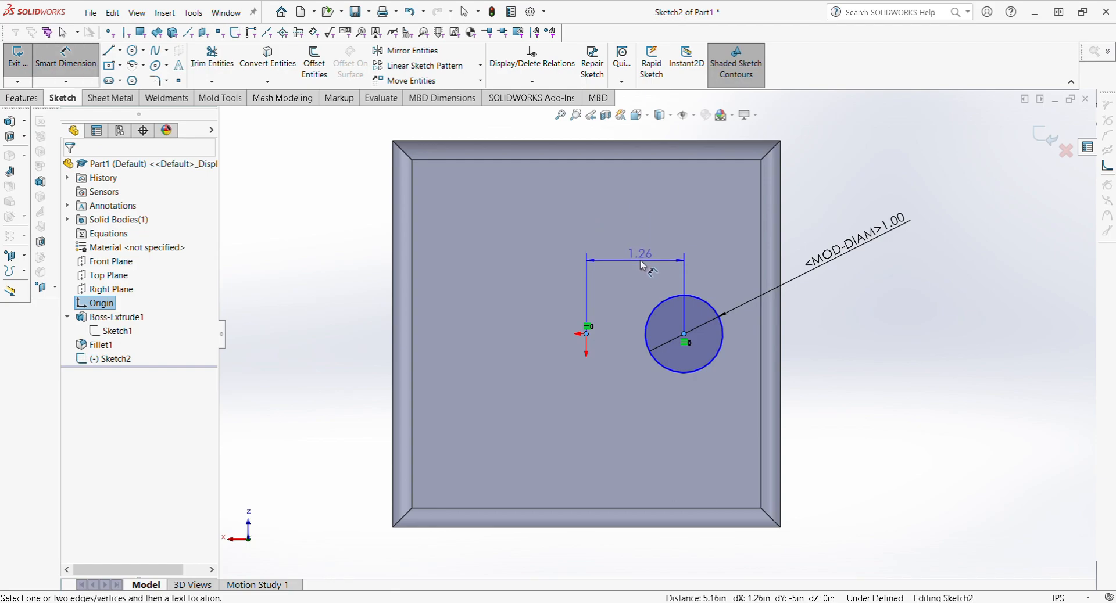
click(644, 233)
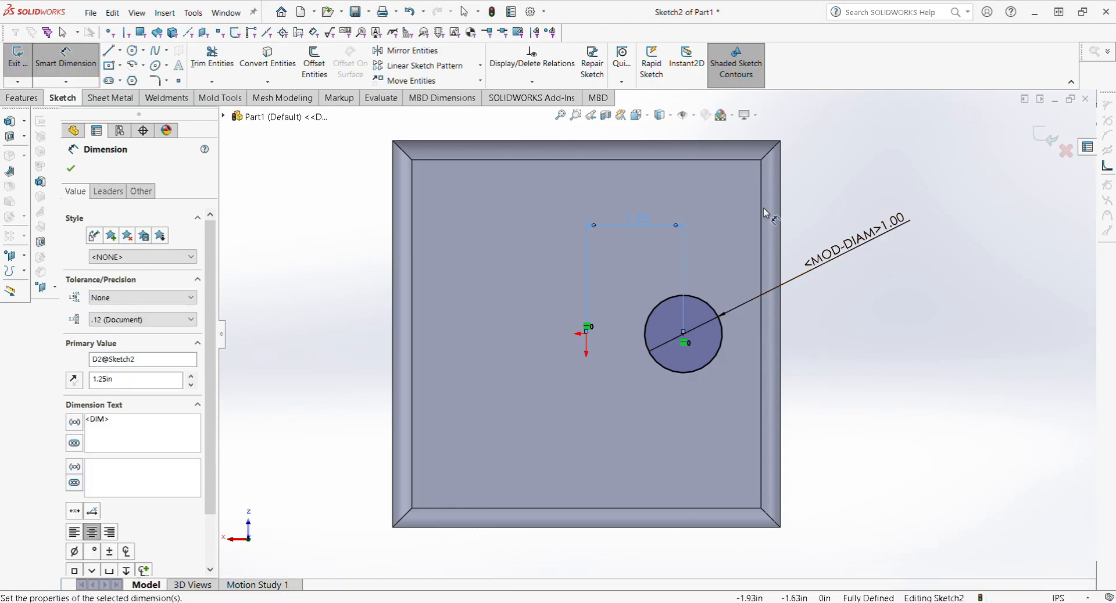
key(Escape)
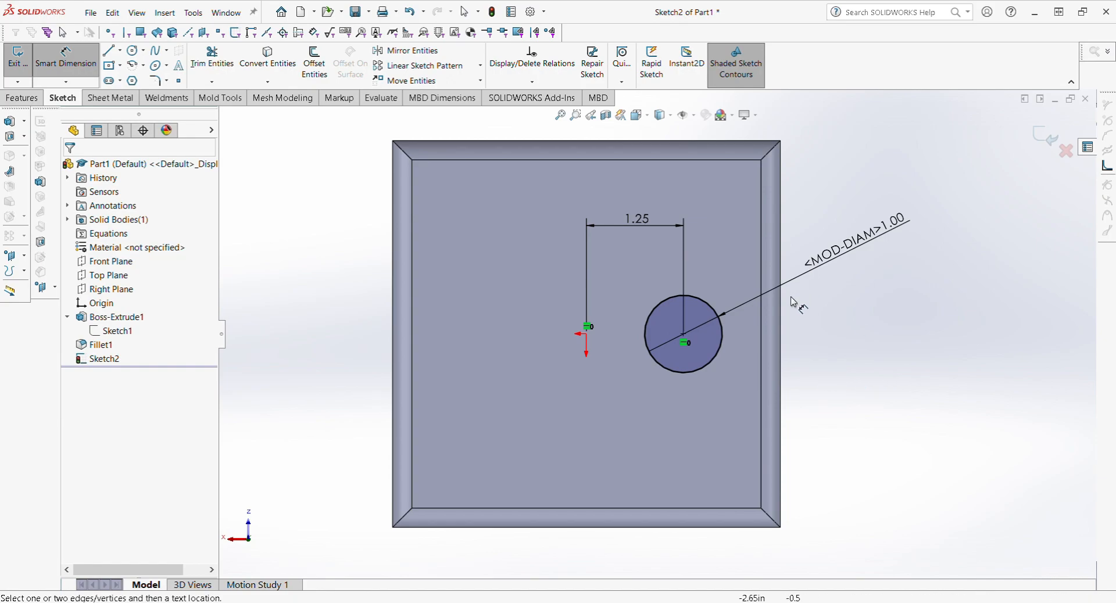
click(46, 55)
Step: Start an Extruded Cut from Sketch2 and change its Blind depth from 5.00 in to 2.00 in
click(28, 101)
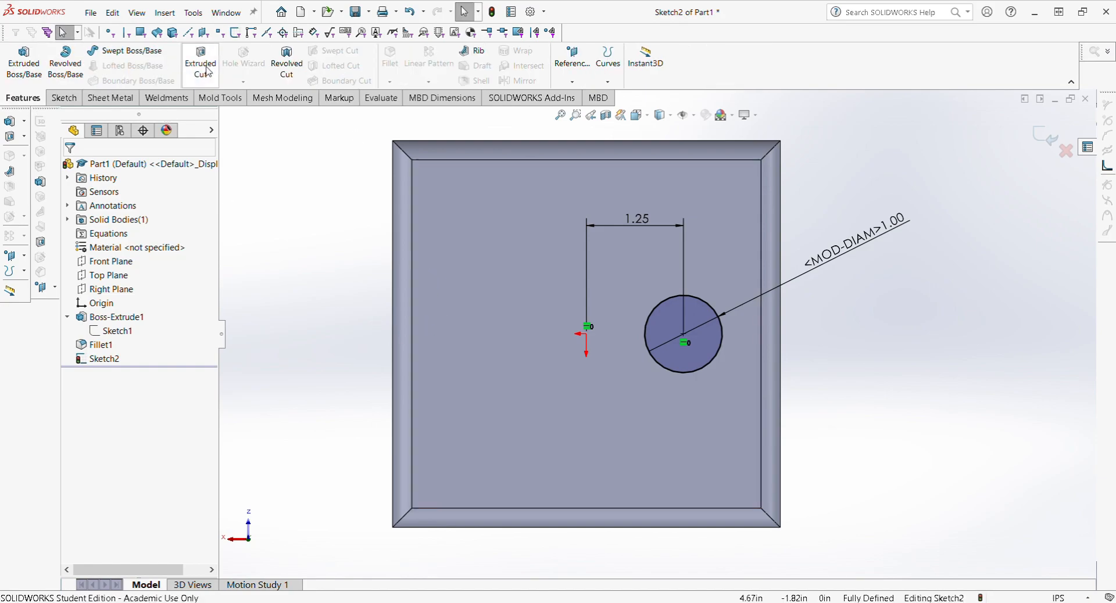
click(201, 64)
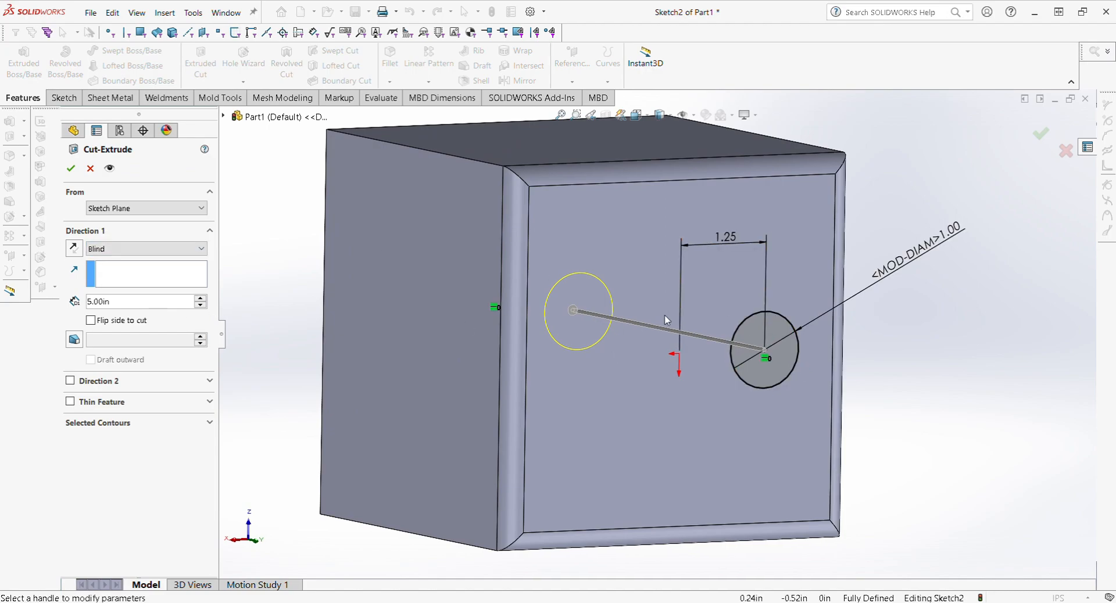
middle_drag(555, 328, 635, 361)
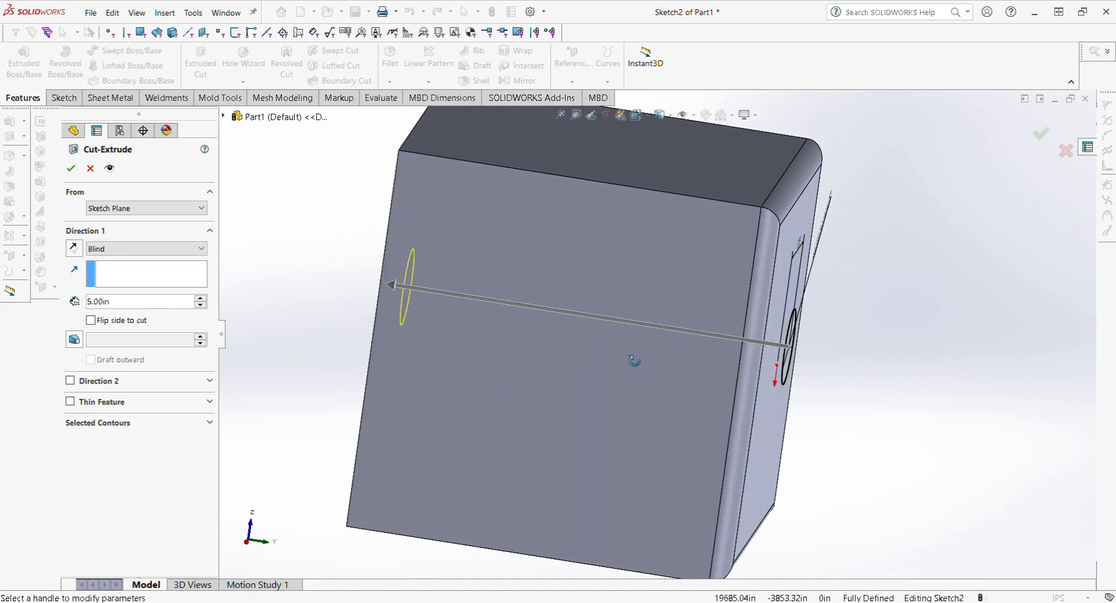
middle_drag(437, 277, 381, 279)
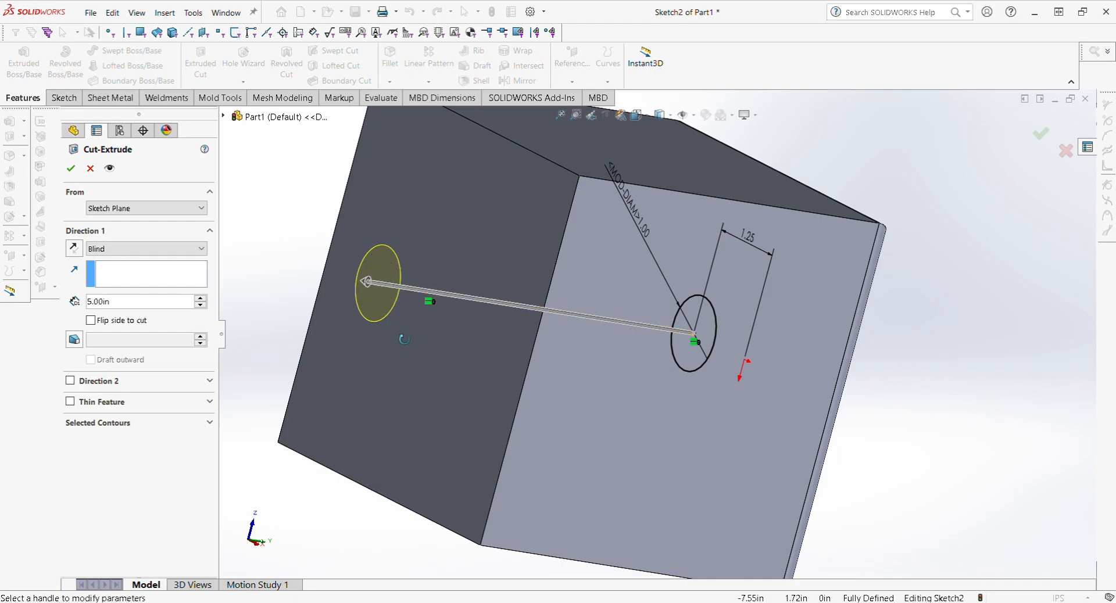
middle_drag(403, 340, 372, 341)
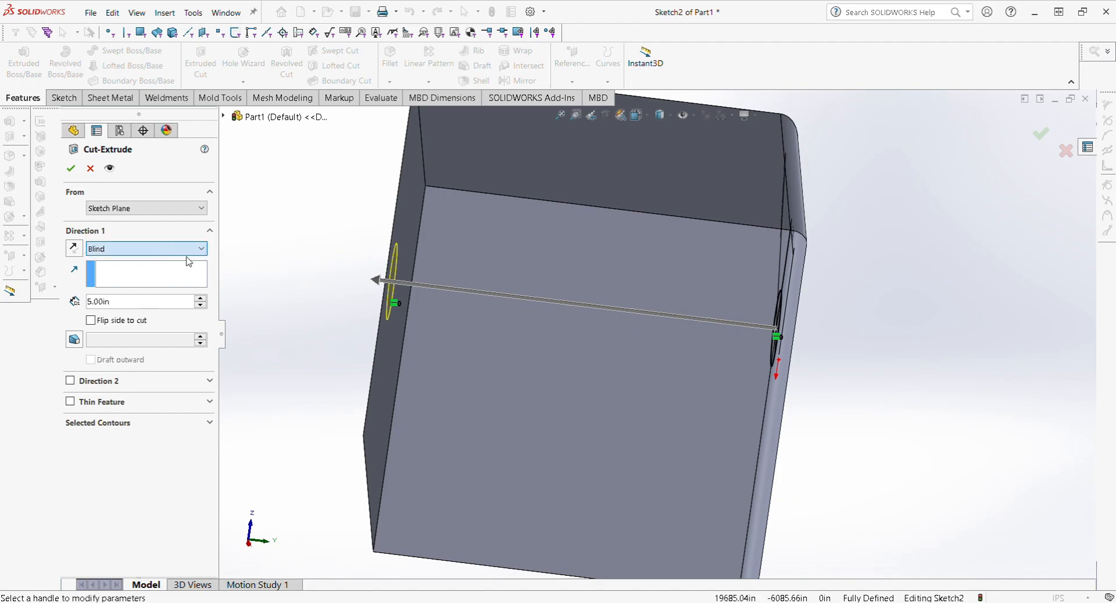
click(156, 307)
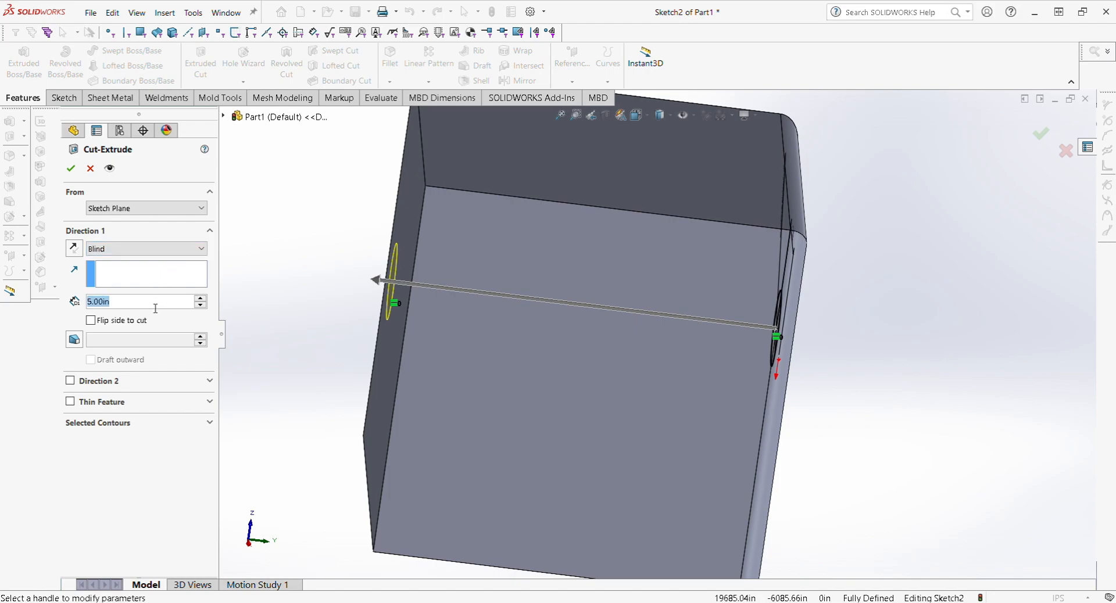
text(2)
key(Return)
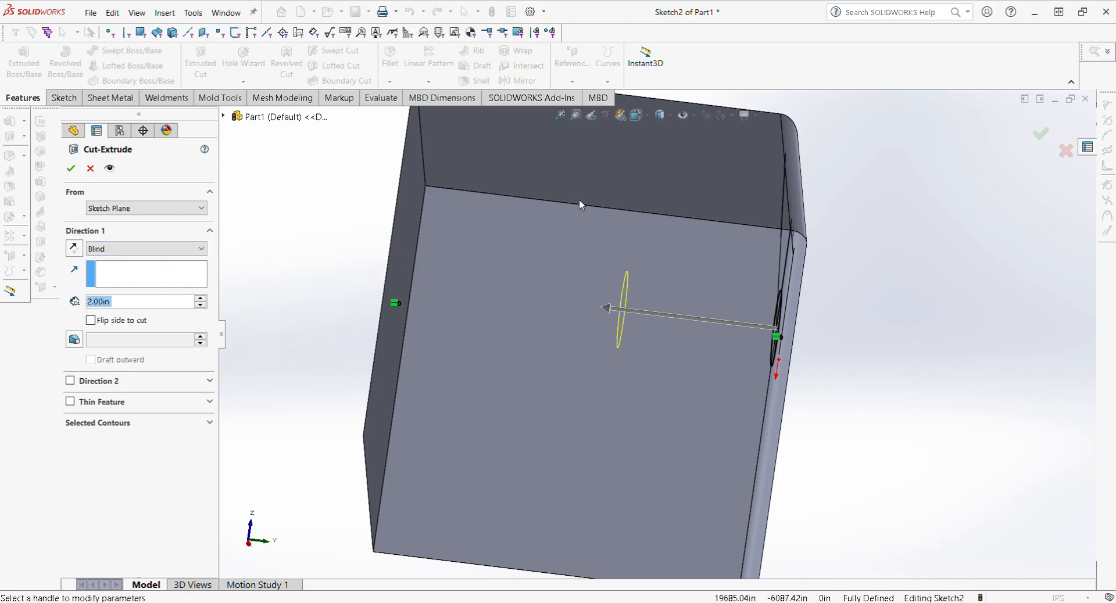
middle_drag(654, 313, 610, 349)
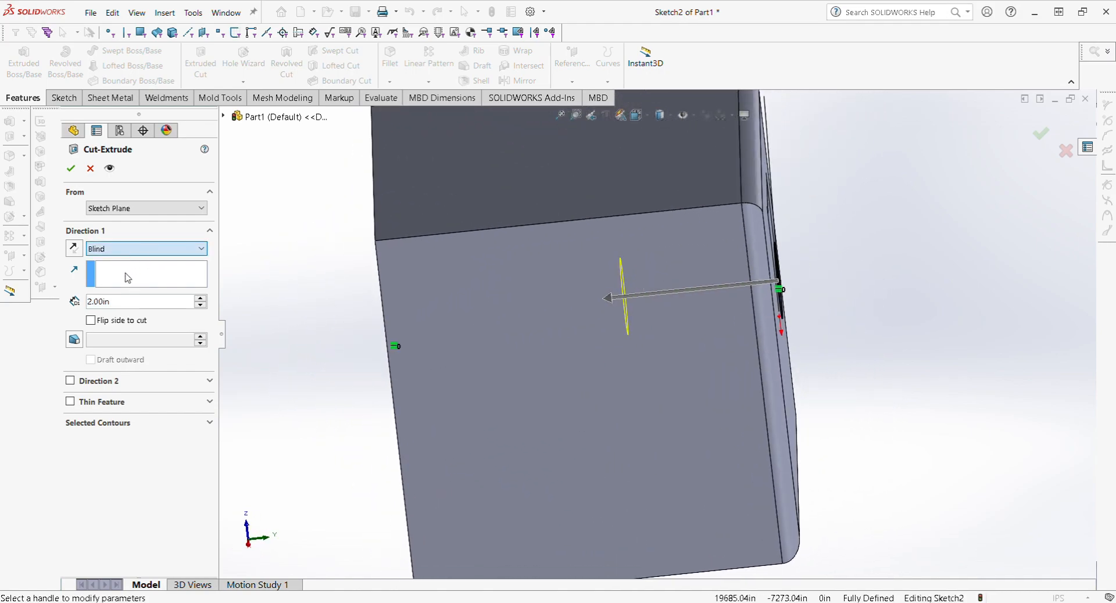
Step: After trying other end conditions, set Direction 1 to Blind 2.00 in and Direction 2 to Through All
click(125, 273)
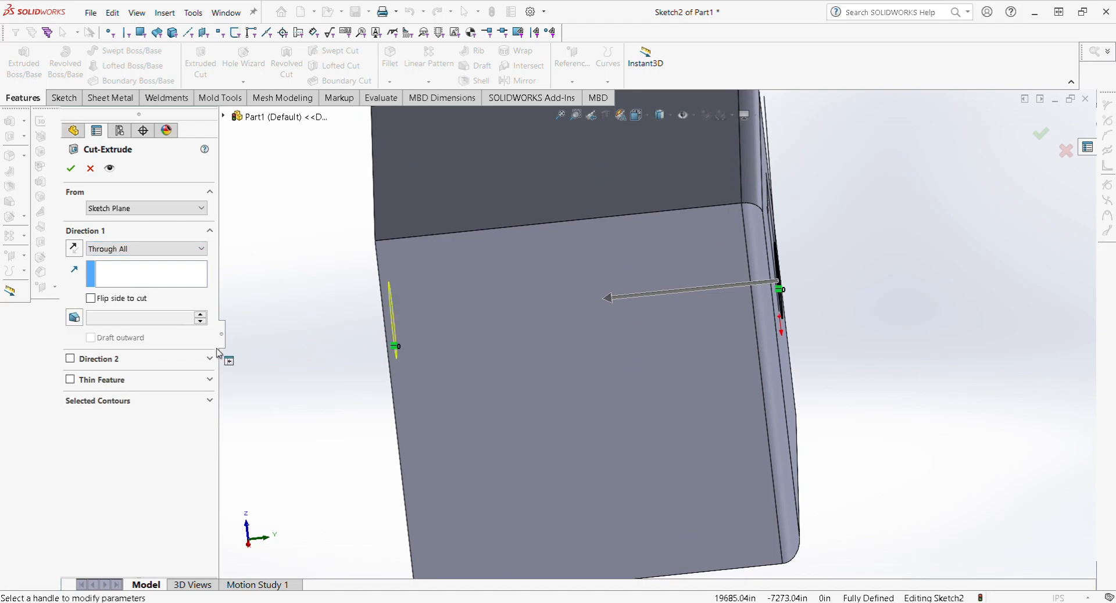
middle_drag(467, 383, 574, 342)
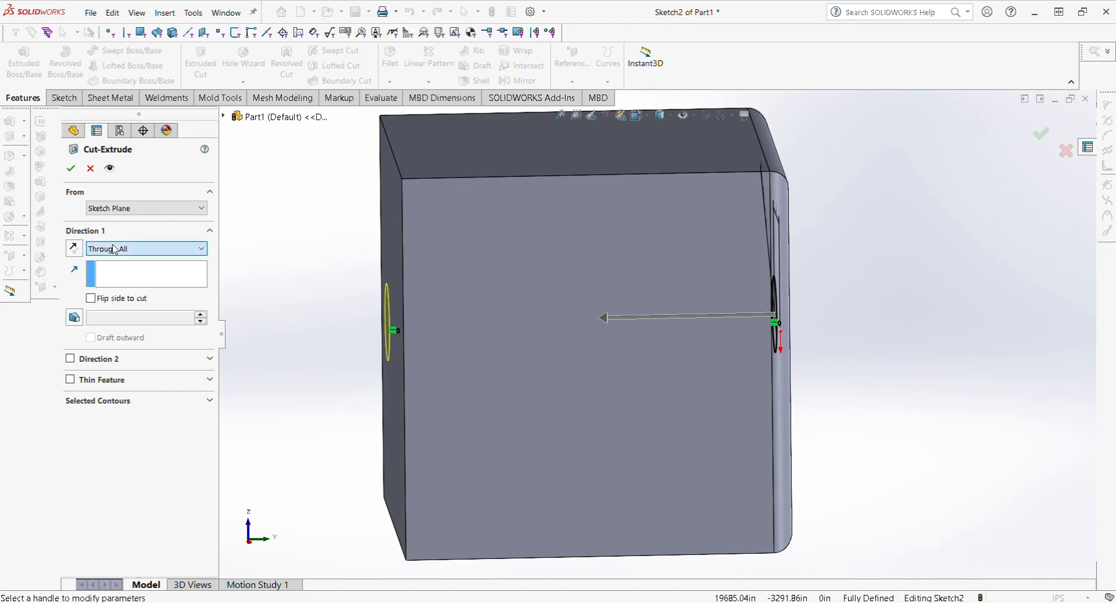
key(Down)
scroll(639, 328, up, 3)
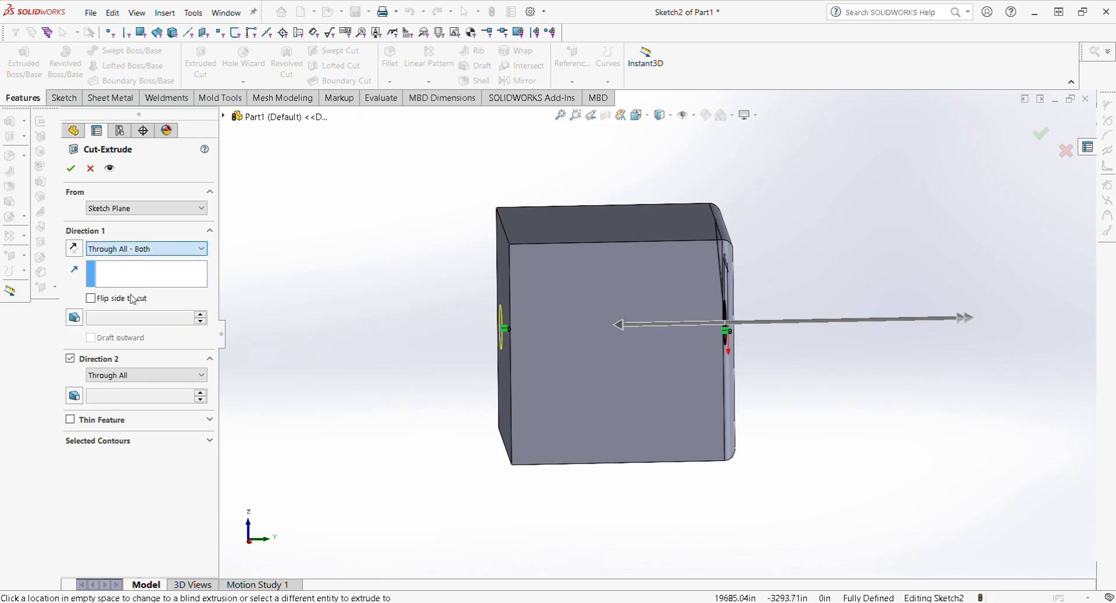
middle_drag(623, 359, 631, 581)
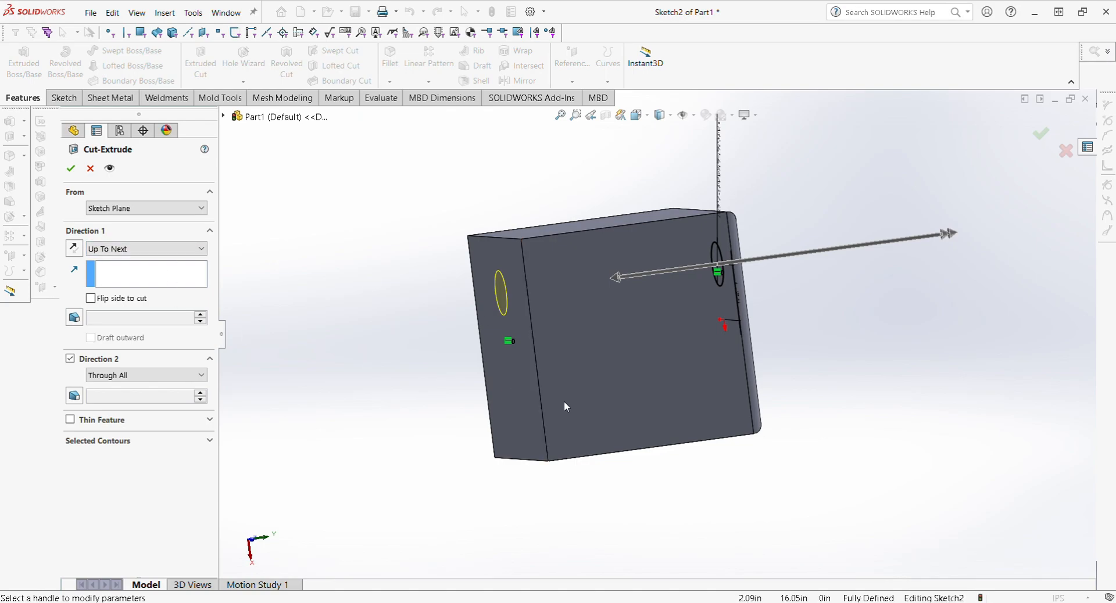
click(537, 375)
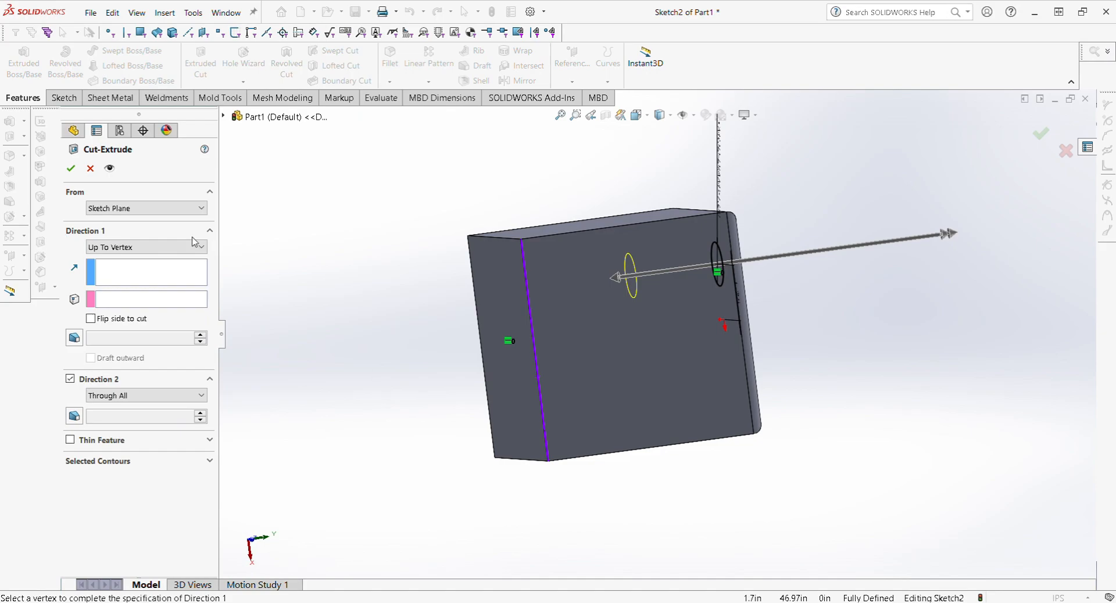
click(119, 247)
click(119, 260)
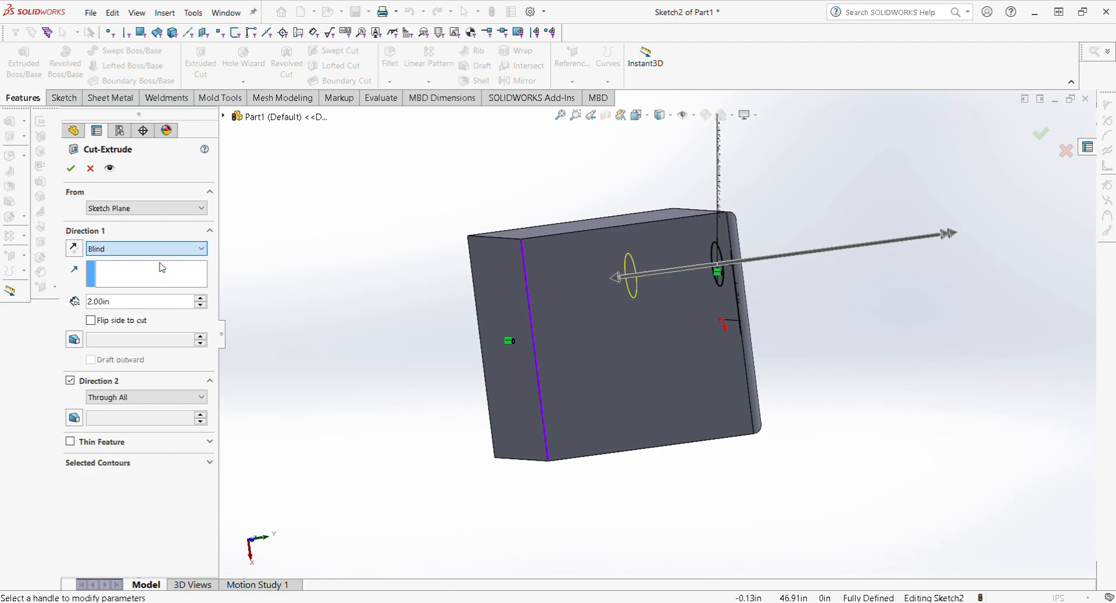
click(70, 169)
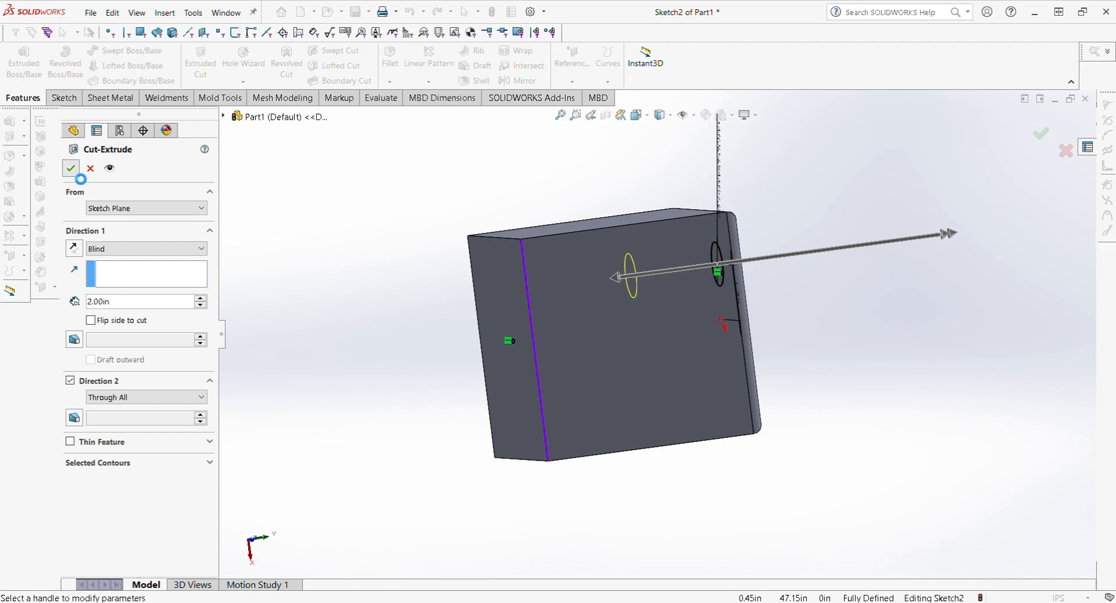
middle_drag(724, 330, 579, 364)
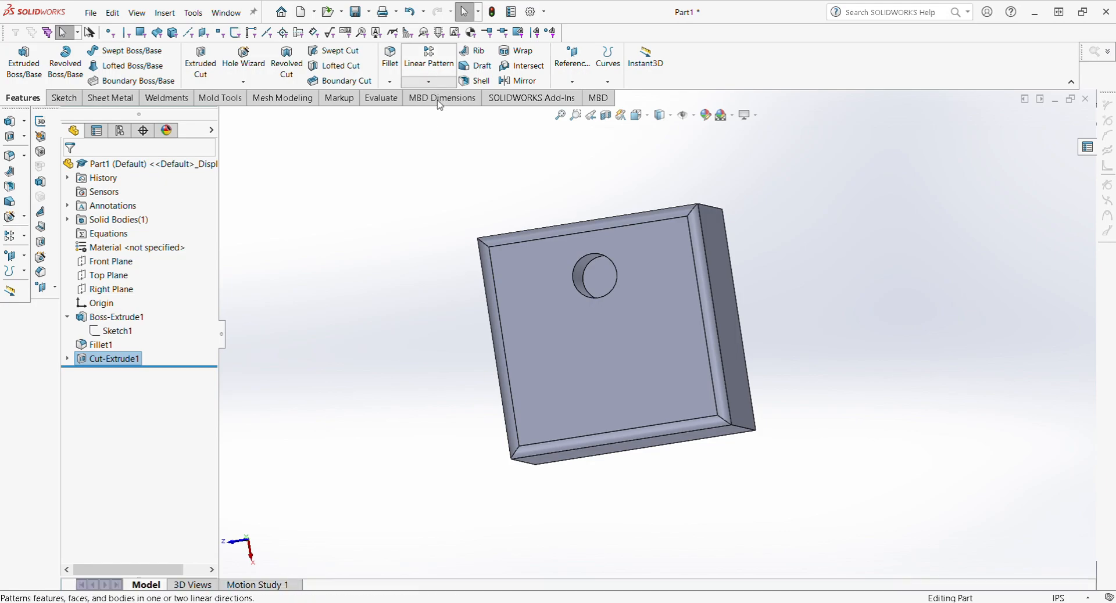
click(431, 124)
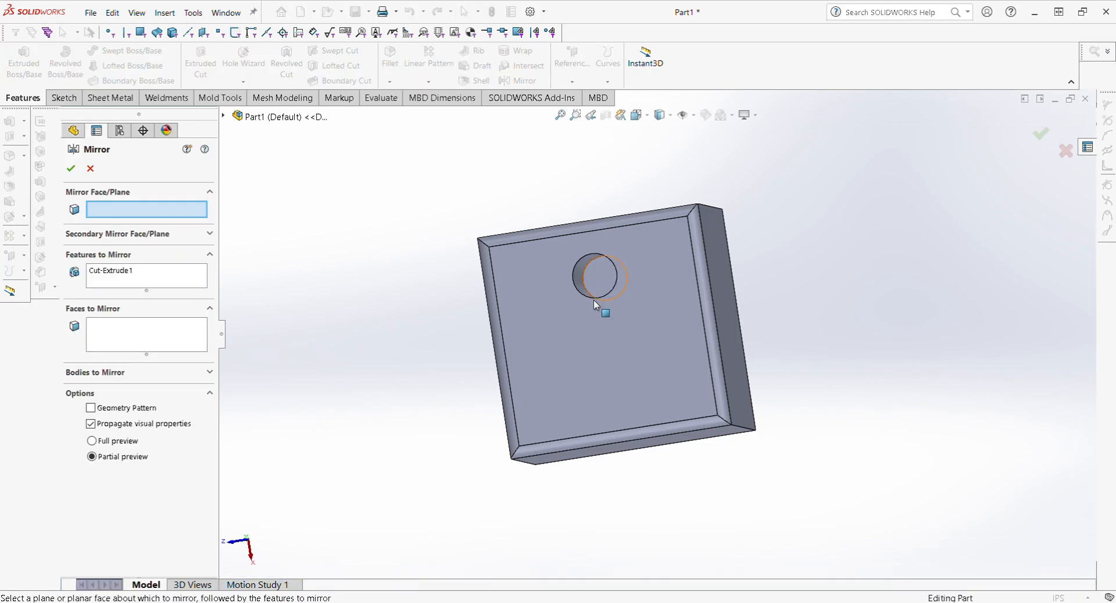
click(224, 116)
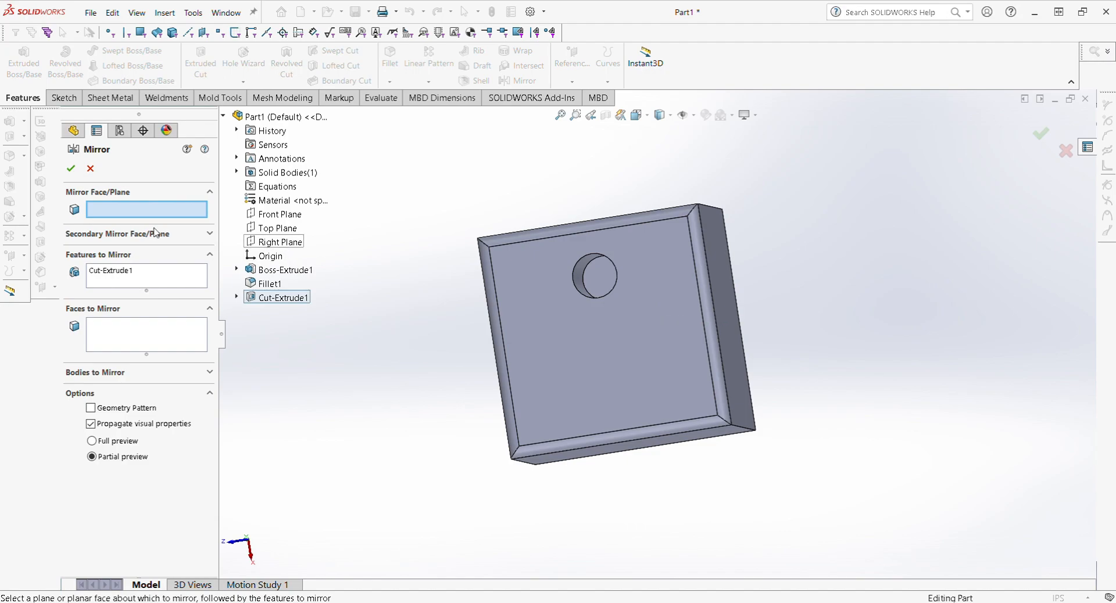
click(90, 168)
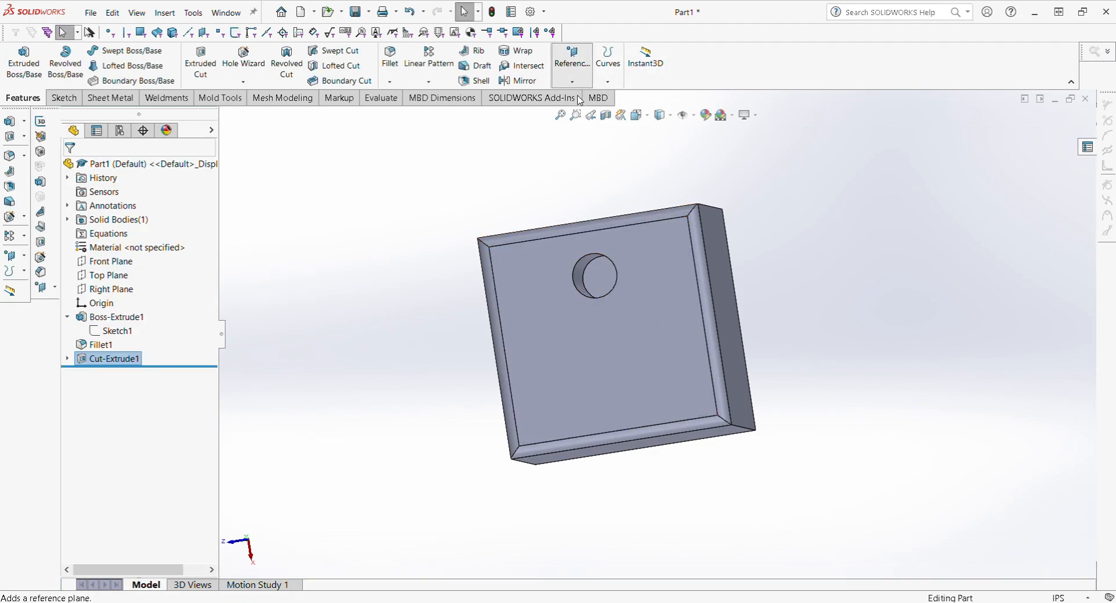
Step: Start a reference plane using the block's top face as First Reference
click(573, 58)
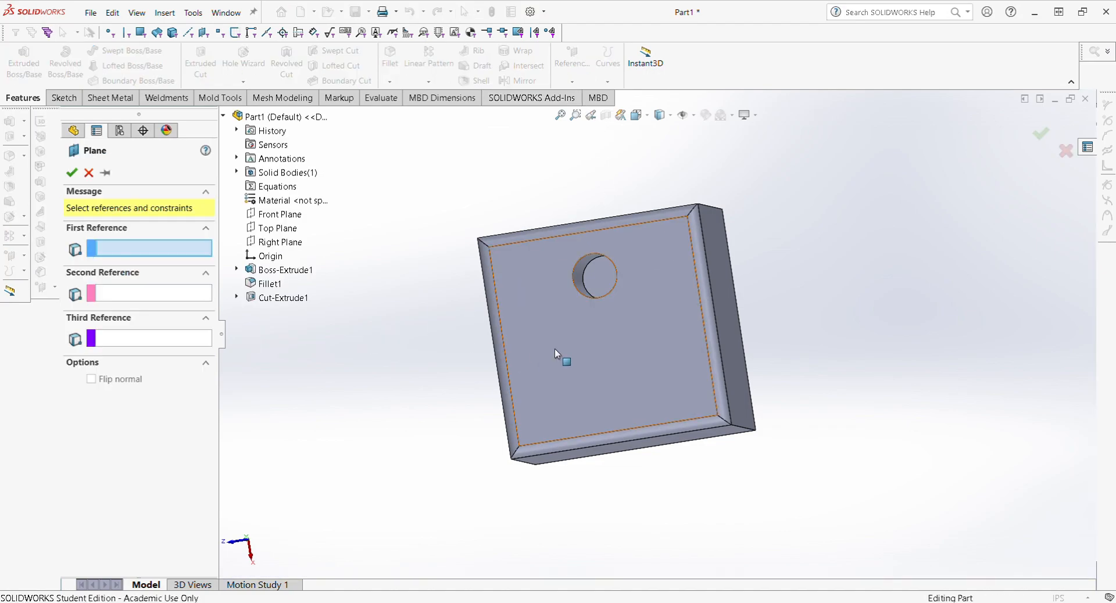
middle_drag(553, 353, 539, 412)
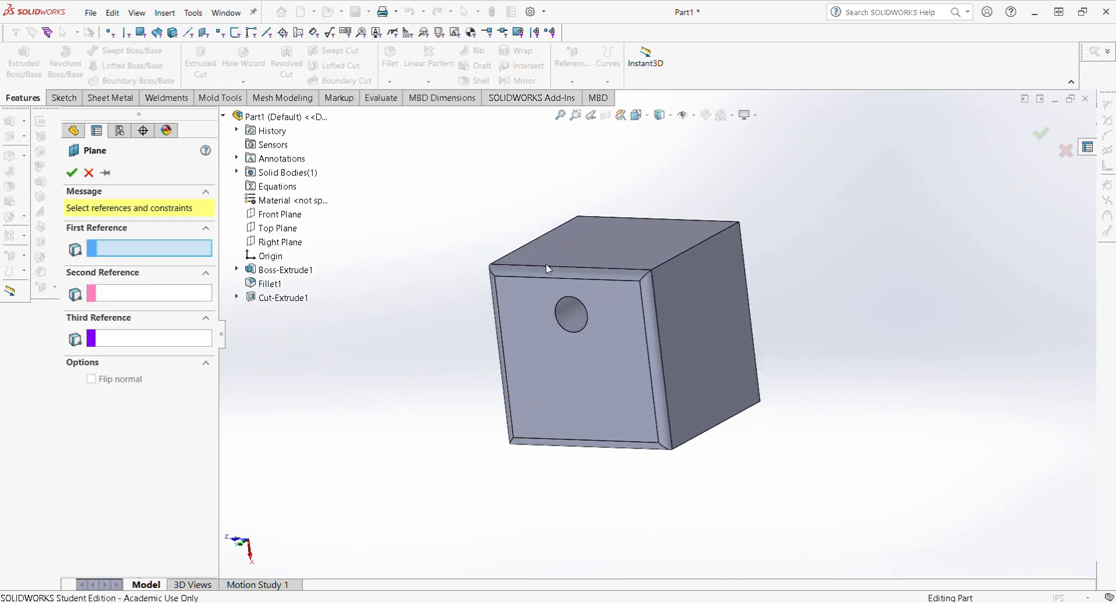
click(642, 239)
middle_drag(627, 356, 640, 305)
scroll(512, 248, down, 3)
scroll(573, 279, down, 5)
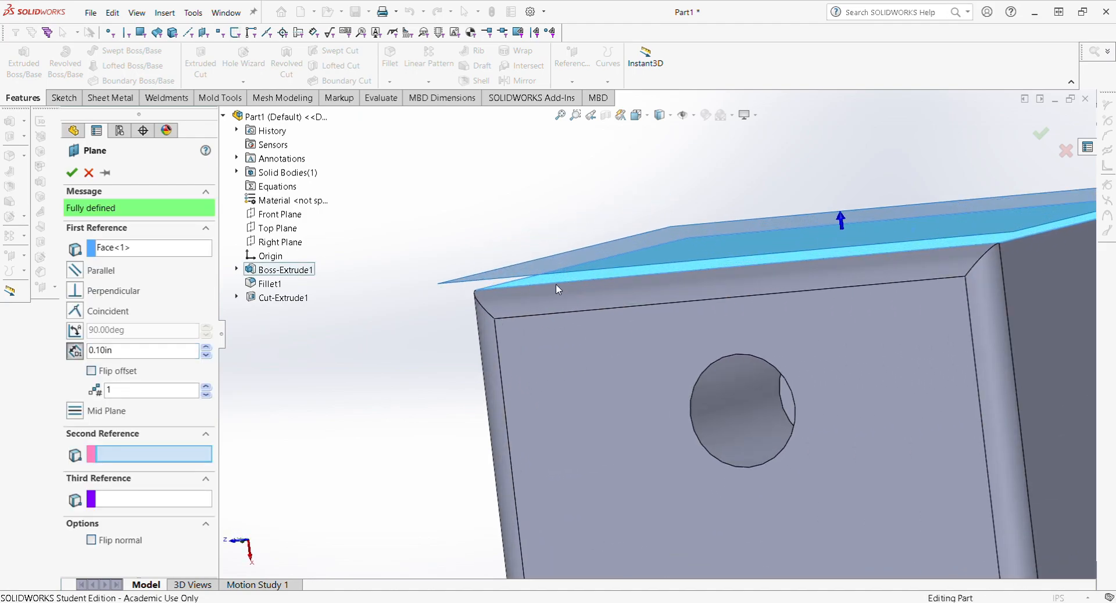
scroll(489, 184, up, 3)
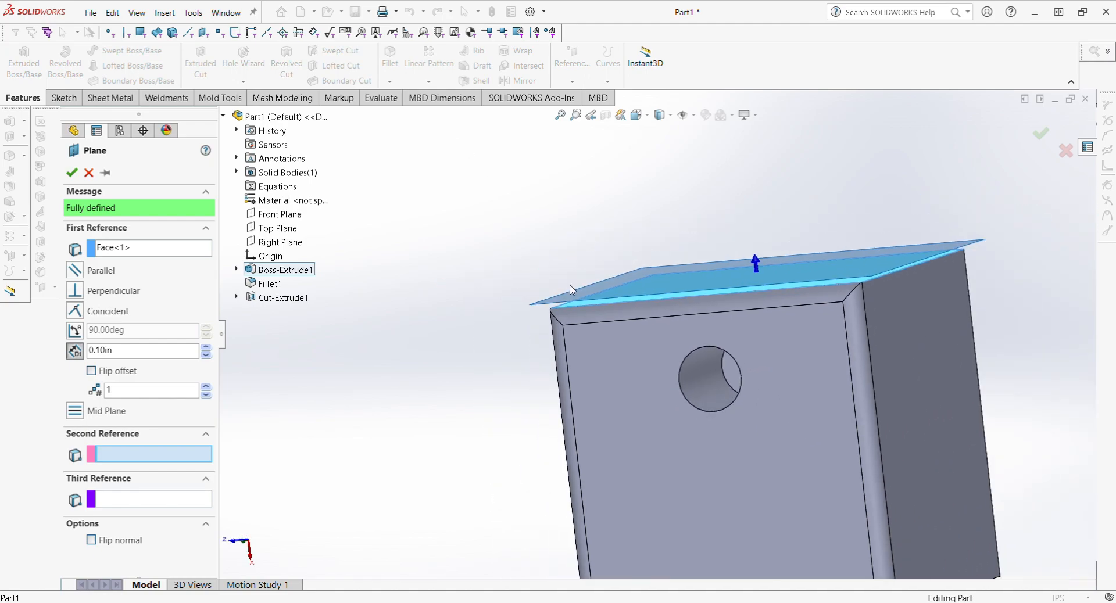
scroll(524, 176, up, 3)
Step: Add the bottom face as Second Reference and confirm the midway Plane1
middle_drag(662, 403, 655, 295)
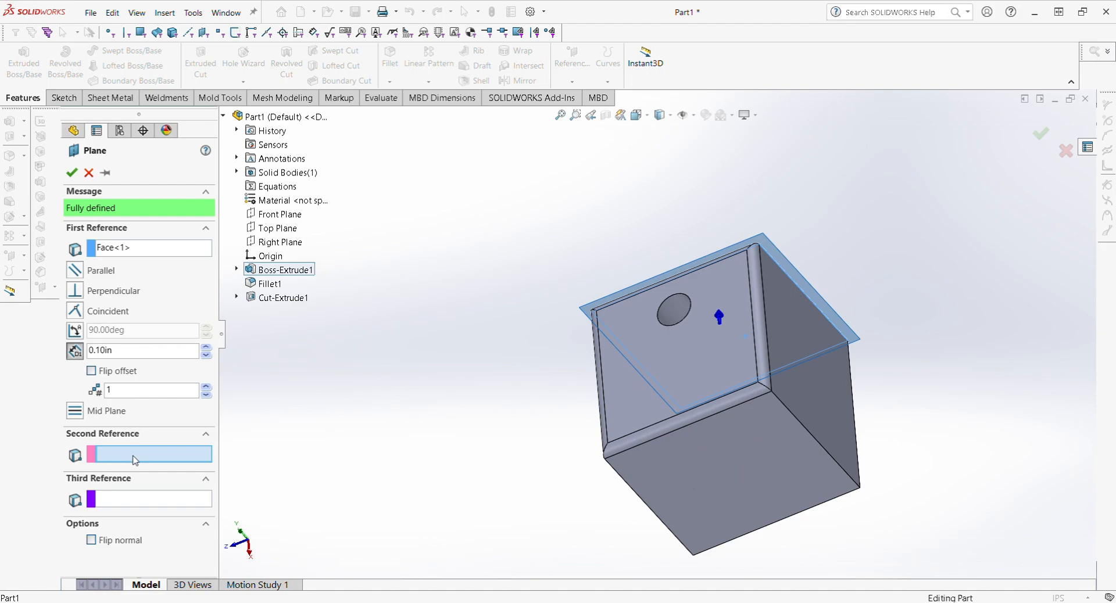
click(745, 465)
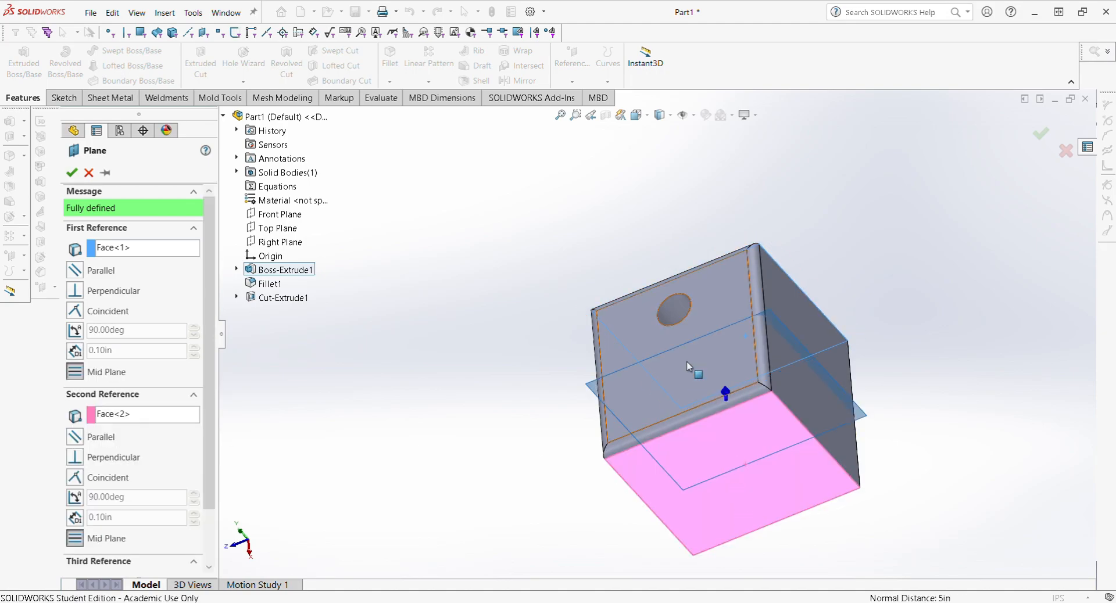
middle_drag(695, 369, 696, 391)
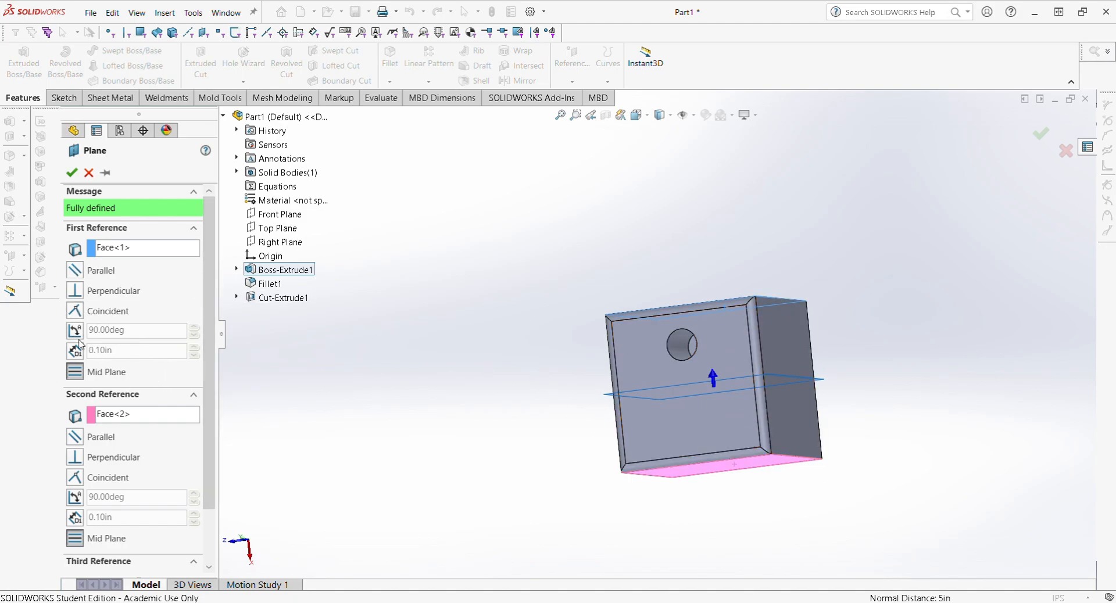
scroll(114, 445, down, 1)
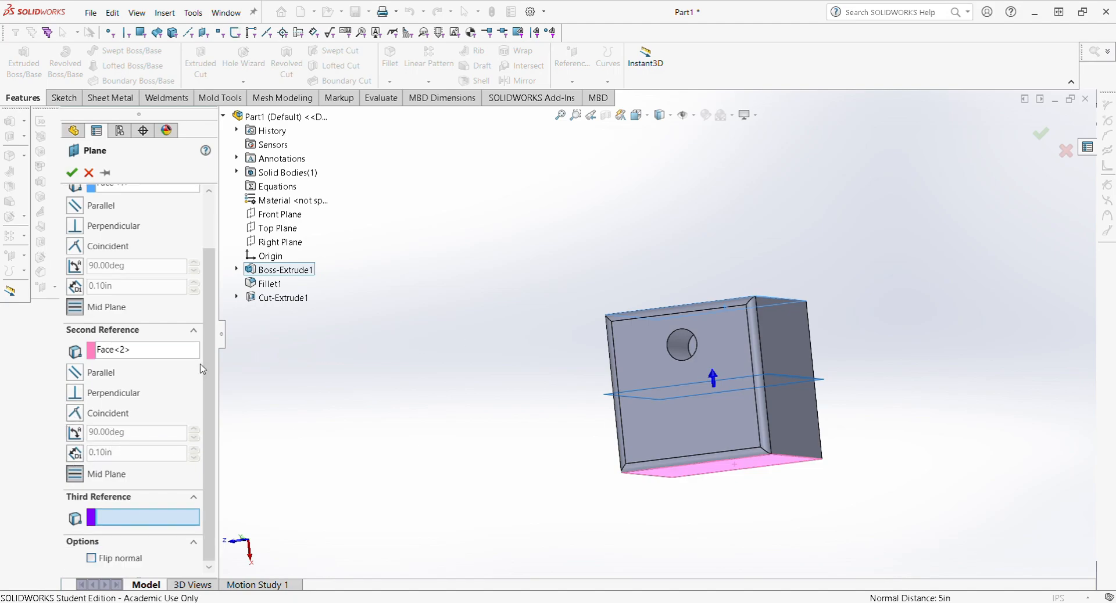
click(71, 172)
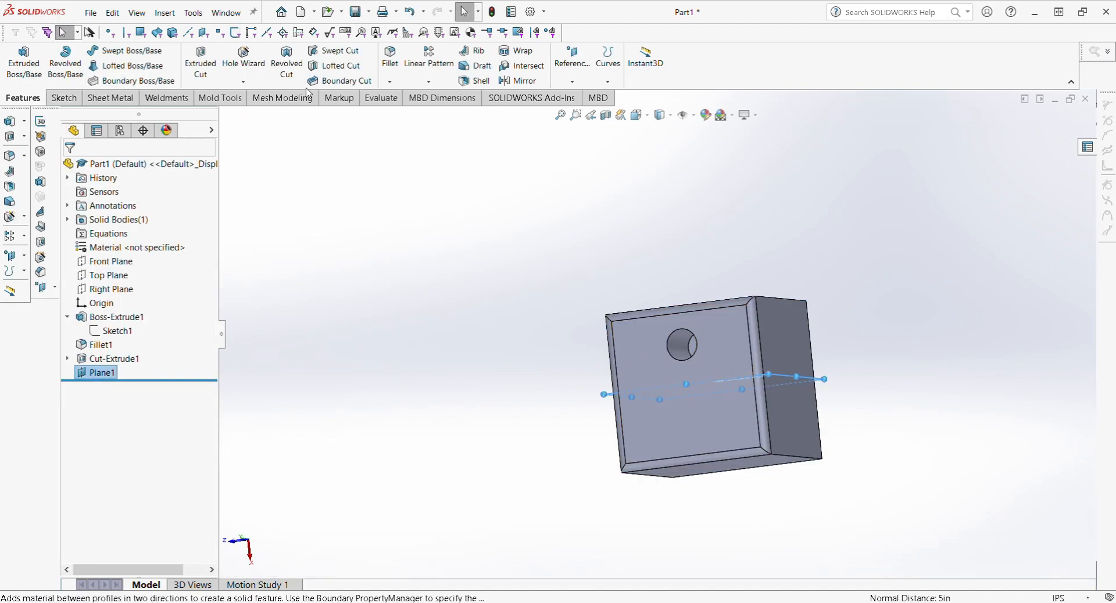
Step: Mirror Cut-Extrude1 across Plane1, creating Mirror1 as a second matching hole
click(519, 81)
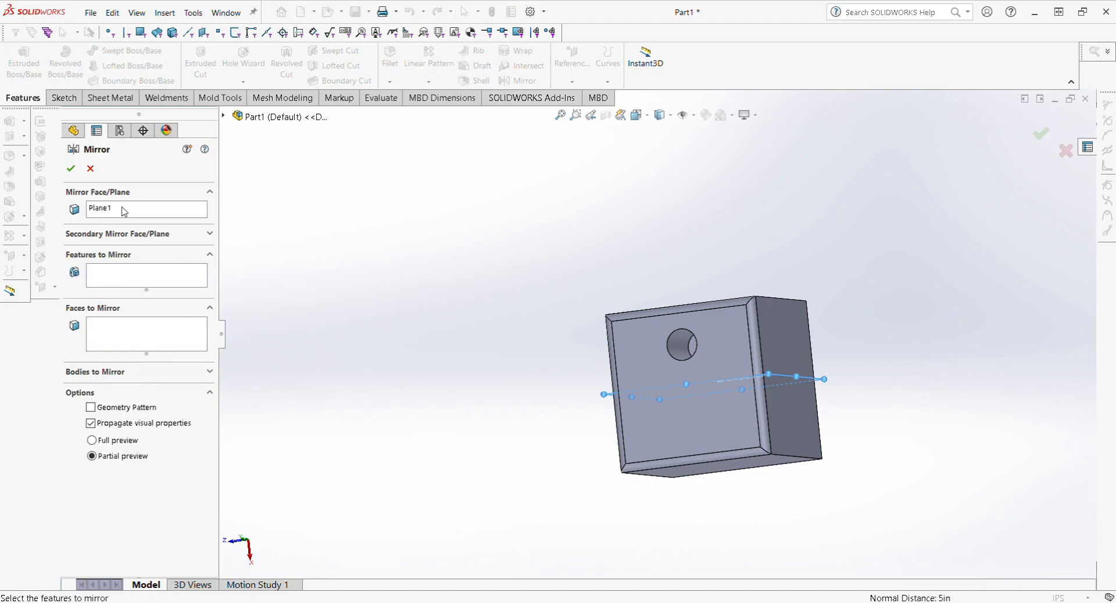
middle_drag(692, 430, 725, 496)
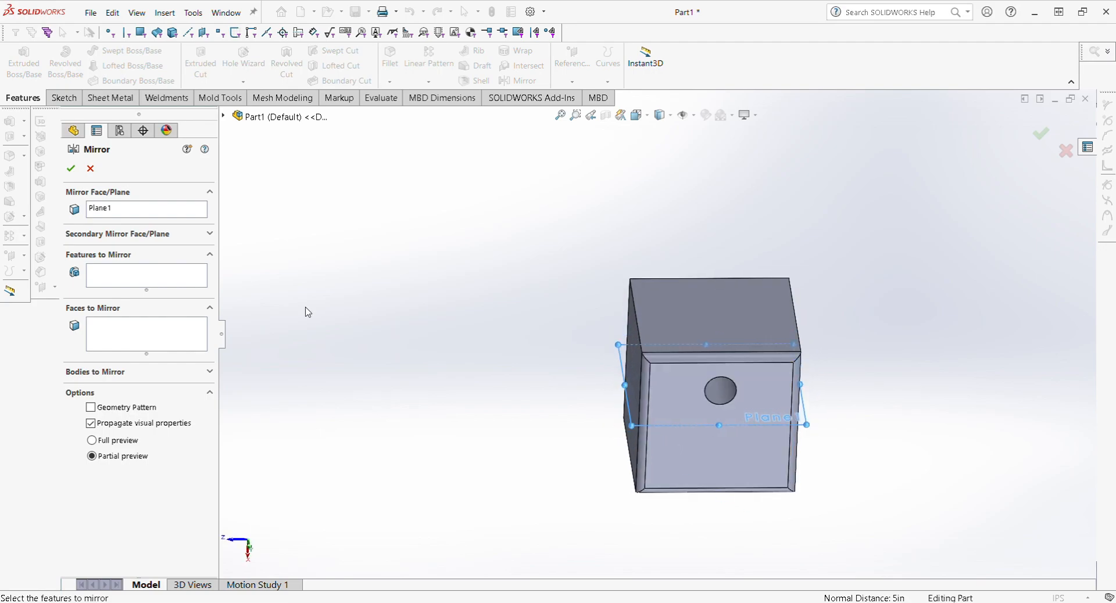
click(153, 273)
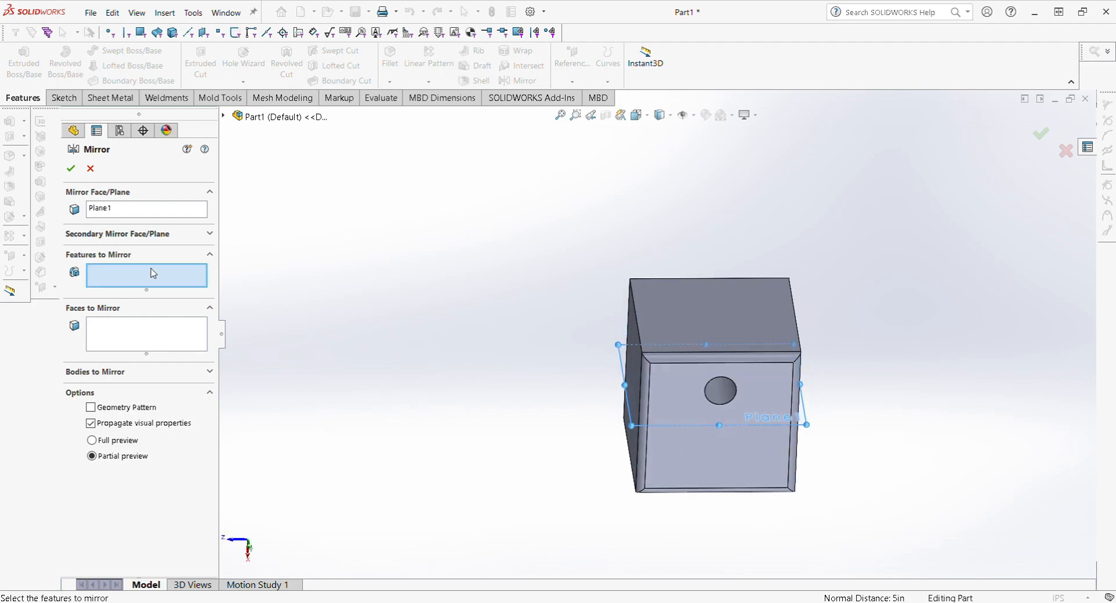
click(720, 401)
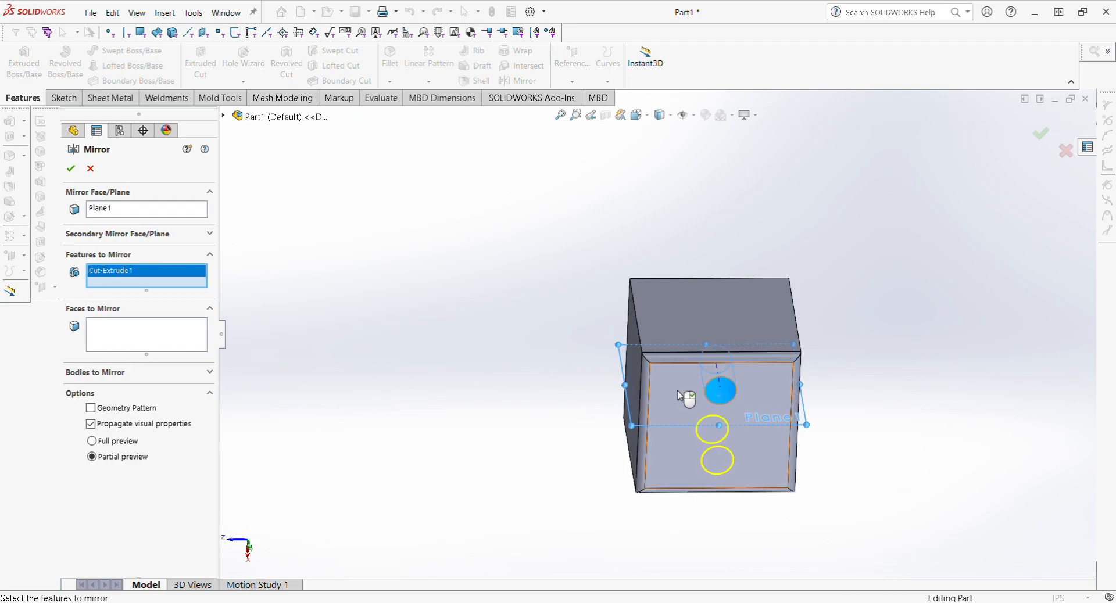
click(224, 117)
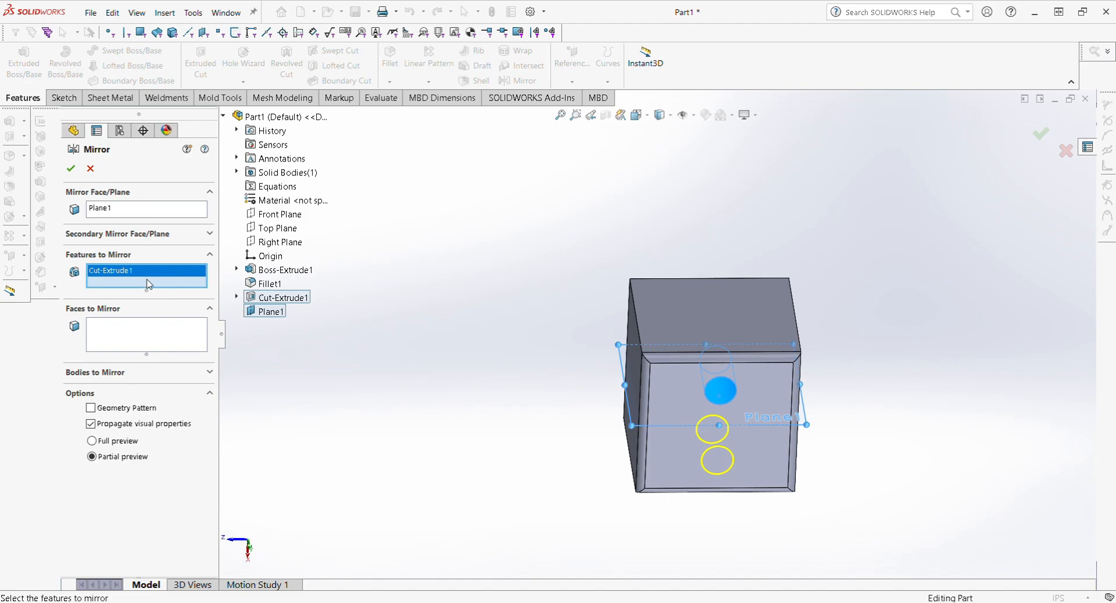
middle_drag(765, 468, 700, 433)
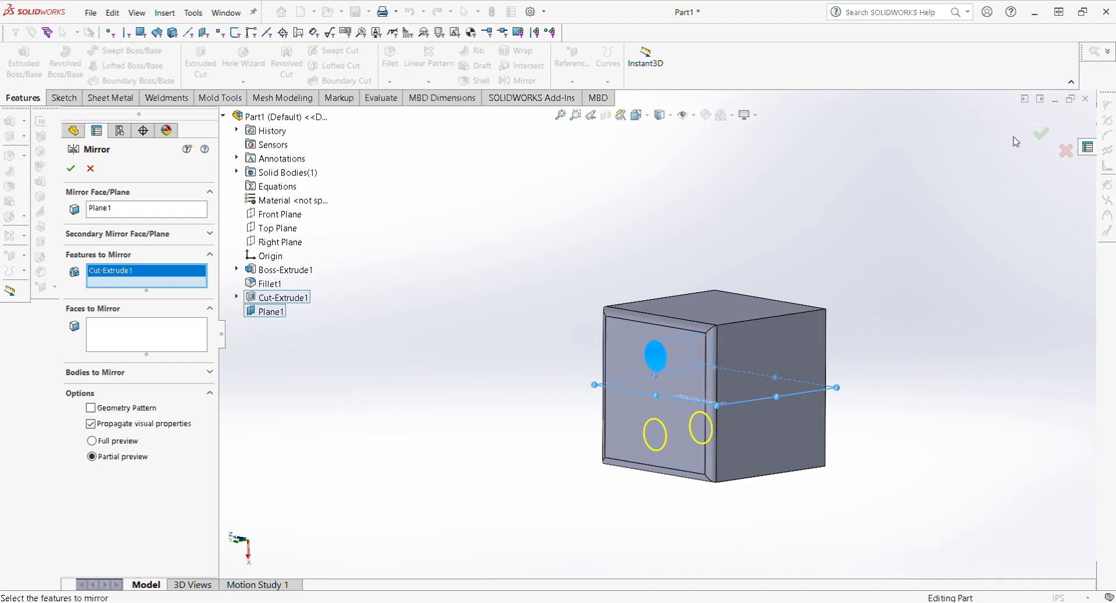
click(1040, 134)
middle_drag(668, 386, 703, 360)
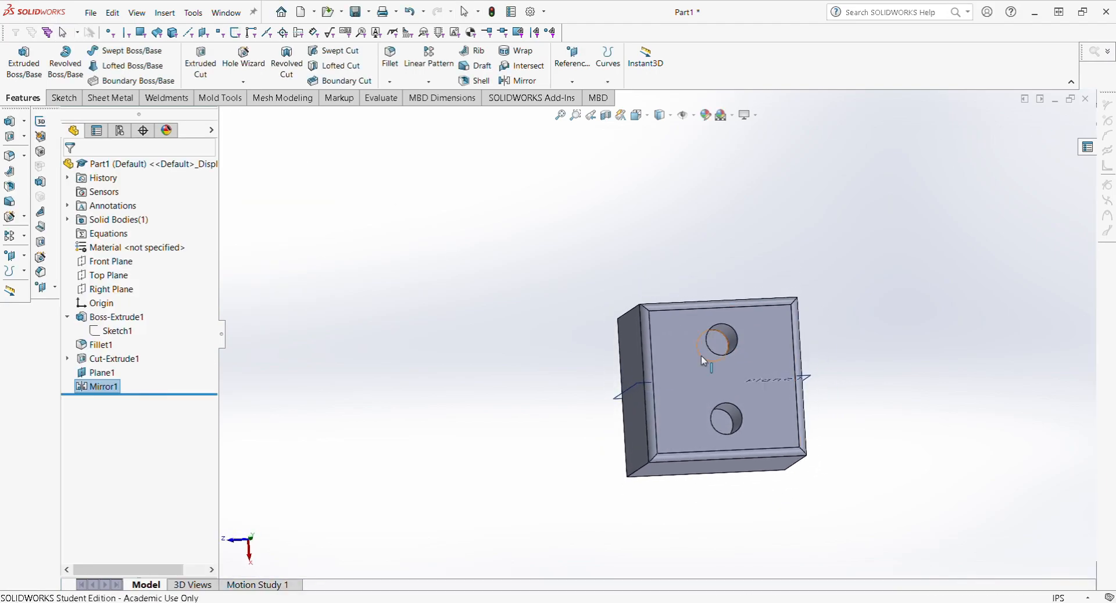
Step: Edit Sketch2 to give the hole a 1.85 diameter and rebuild both holes
click(93, 372)
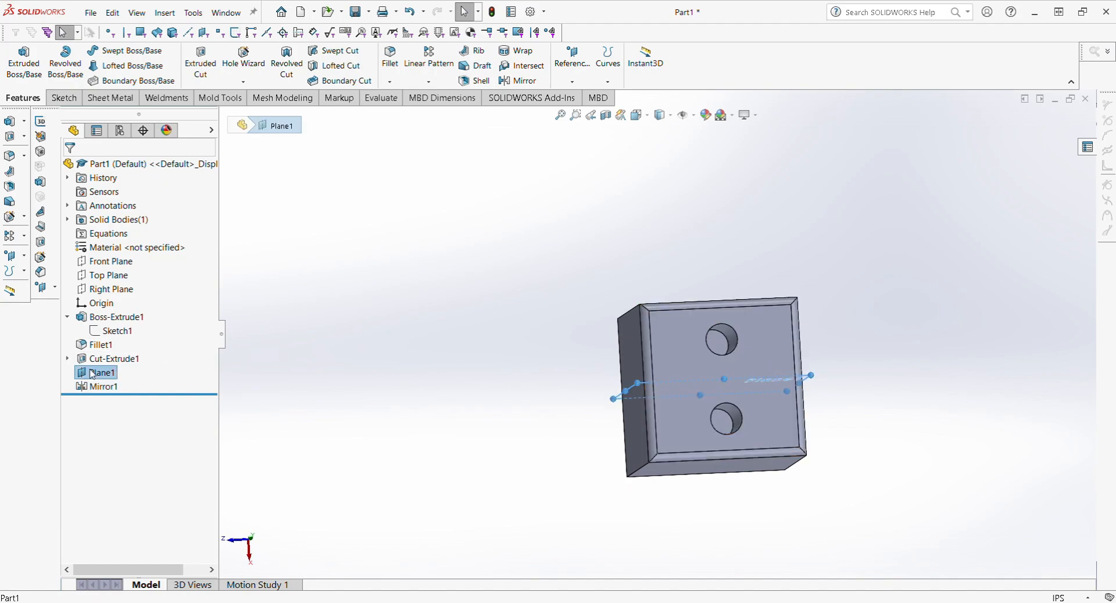
click(424, 391)
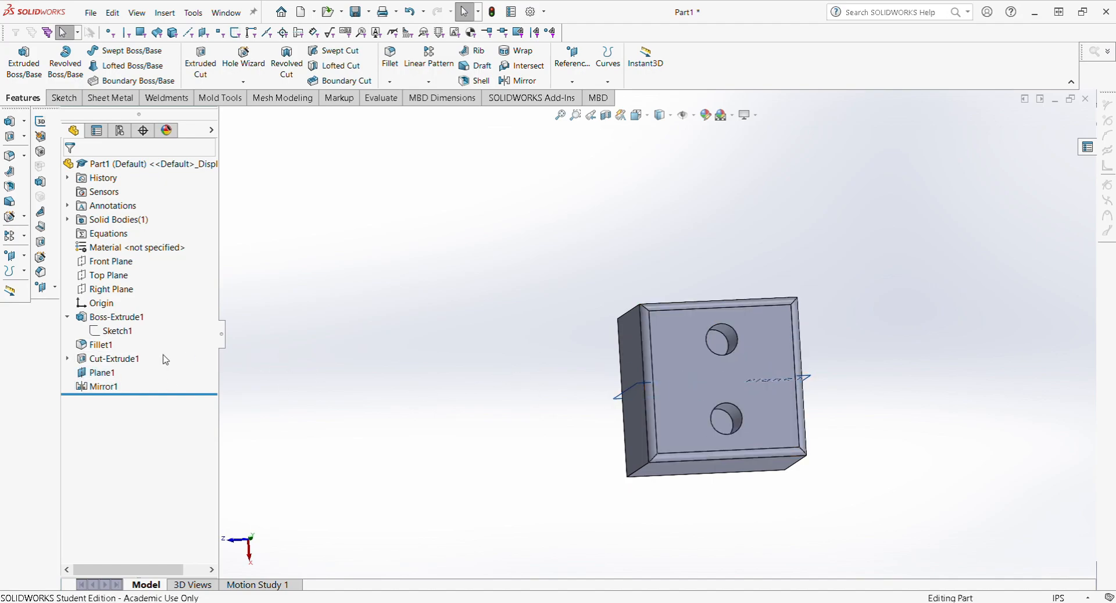
click(67, 358)
click(115, 372)
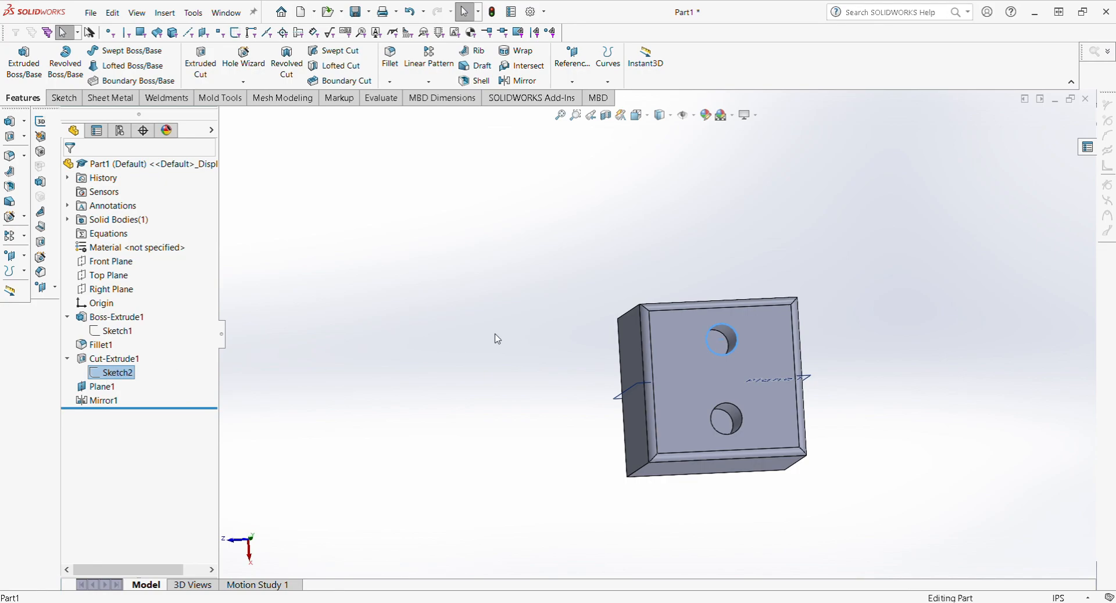
click(471, 358)
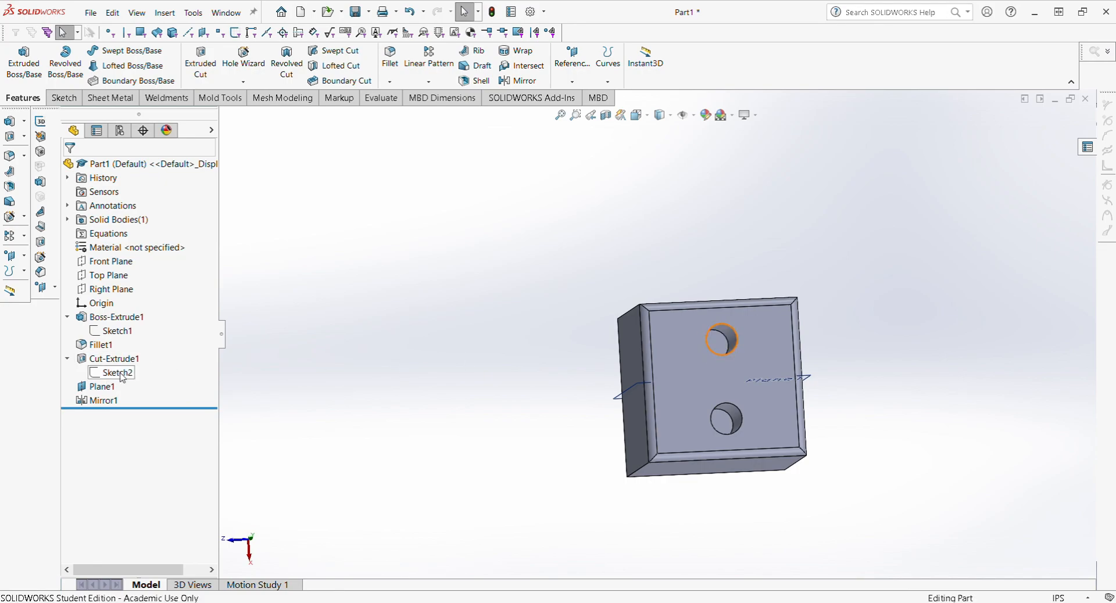
click(116, 372)
click(135, 349)
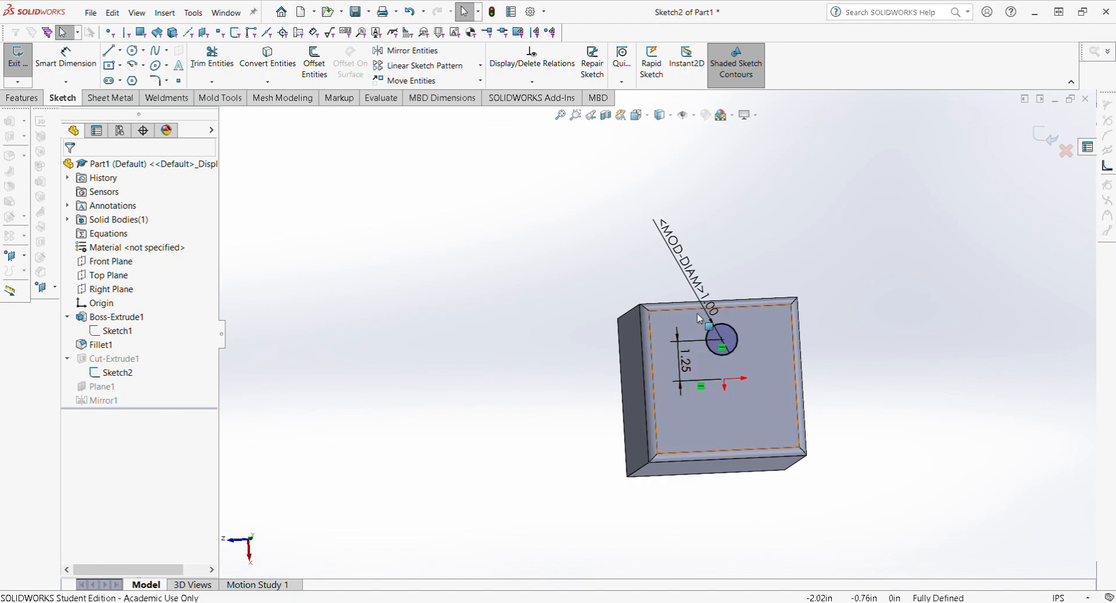
scroll(700, 318, down, 3)
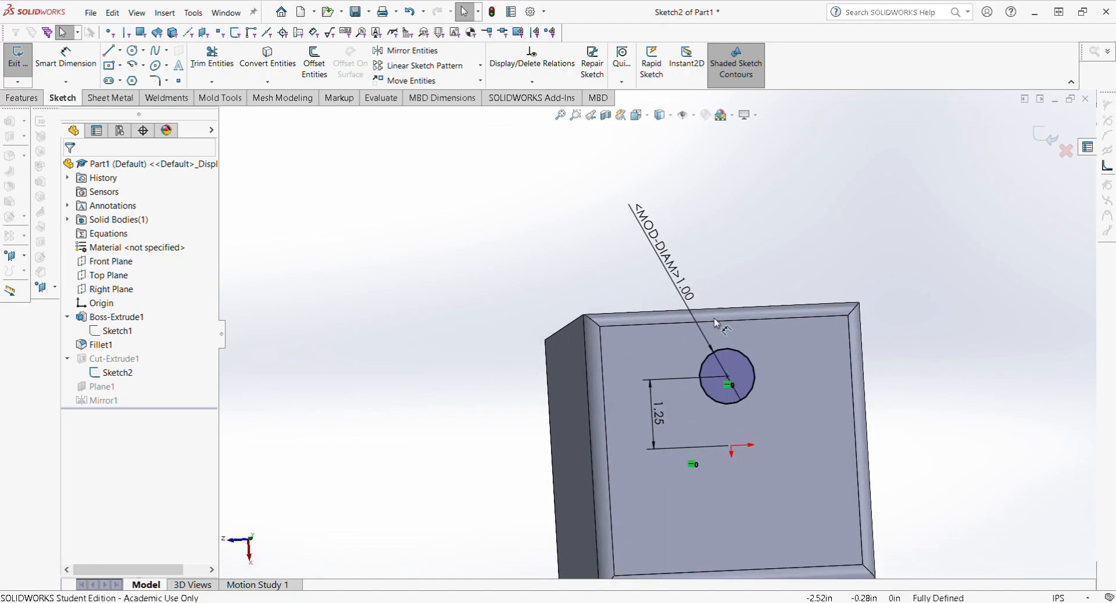
click(687, 295)
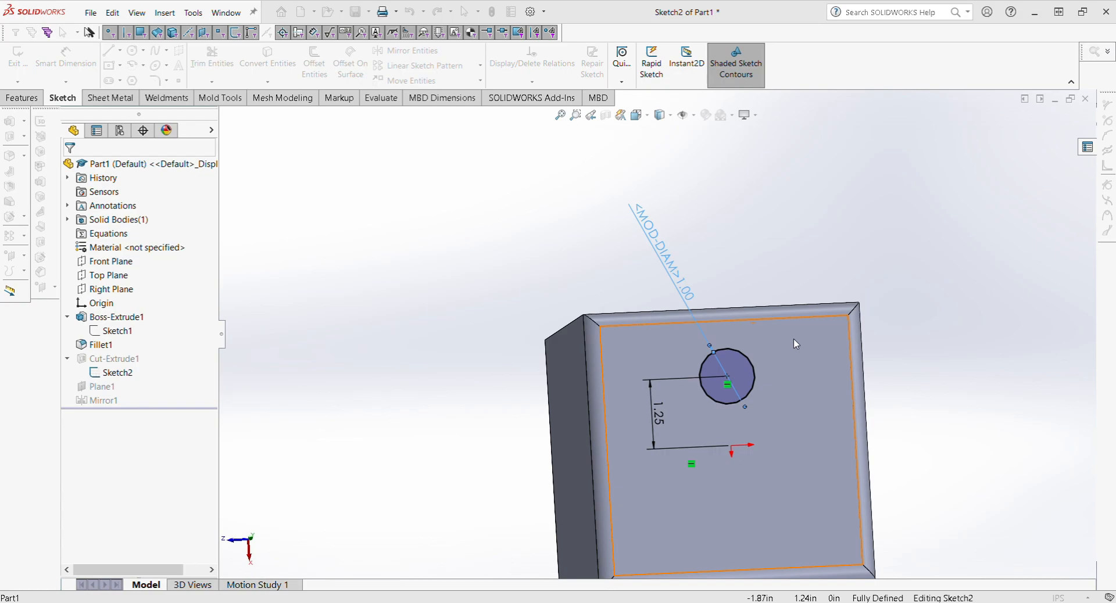
key(Return)
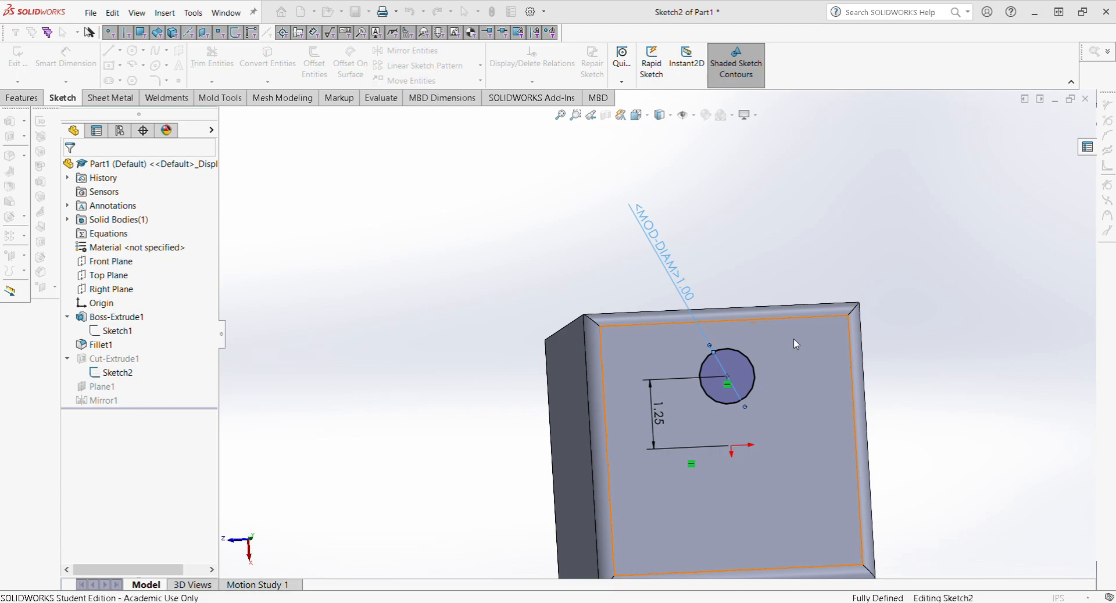
click(1046, 144)
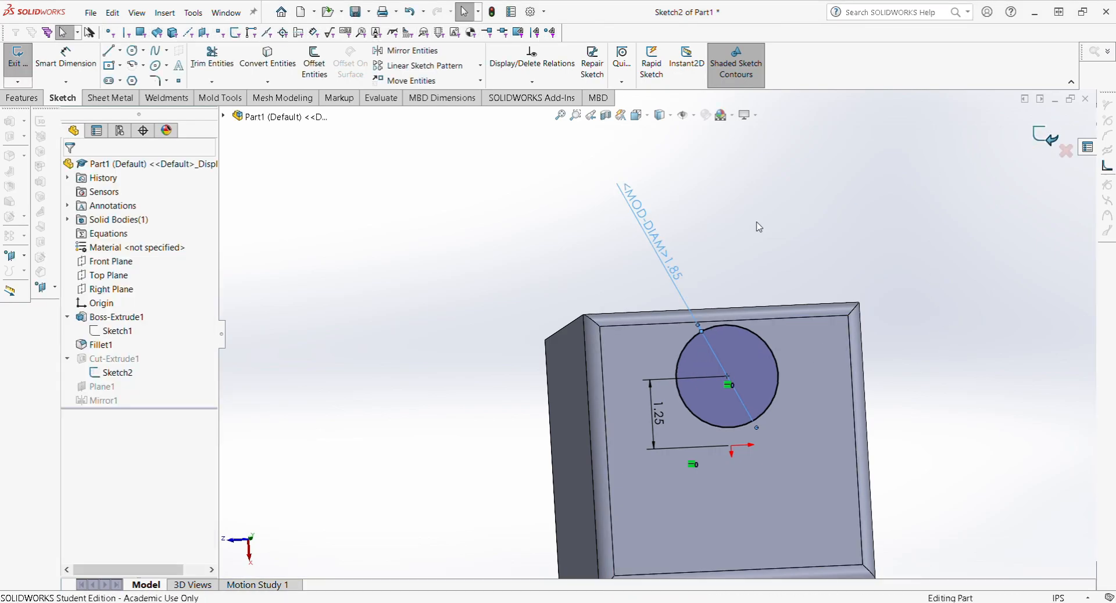
Step: Undo that change so both holes return to the 1.00 in diameter
middle_drag(663, 521, 458, 274)
scroll(483, 283, up, 2)
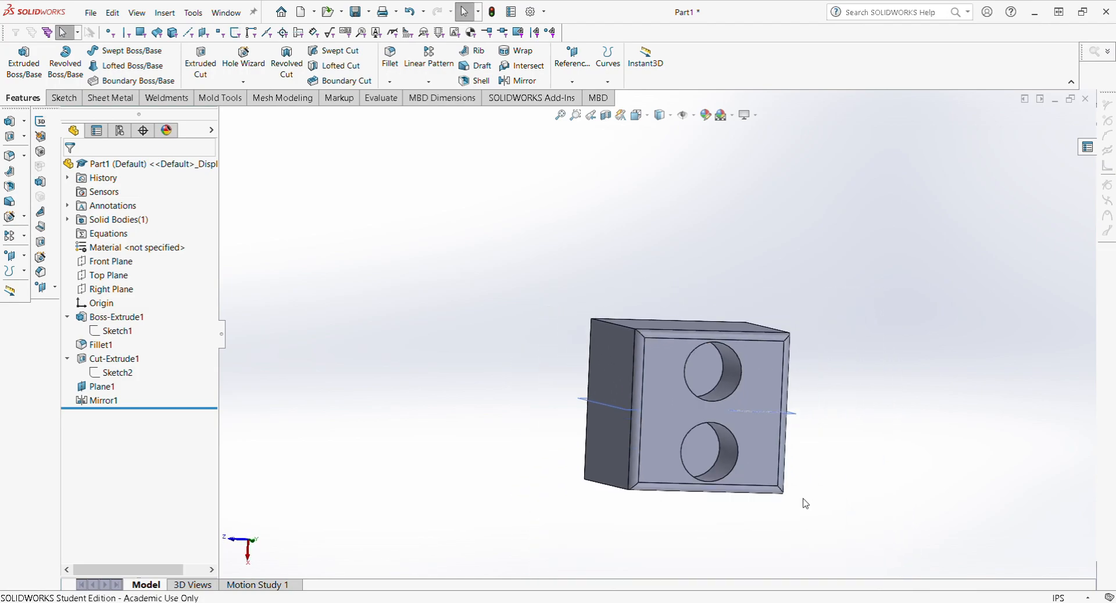
scroll(803, 498, down, 2)
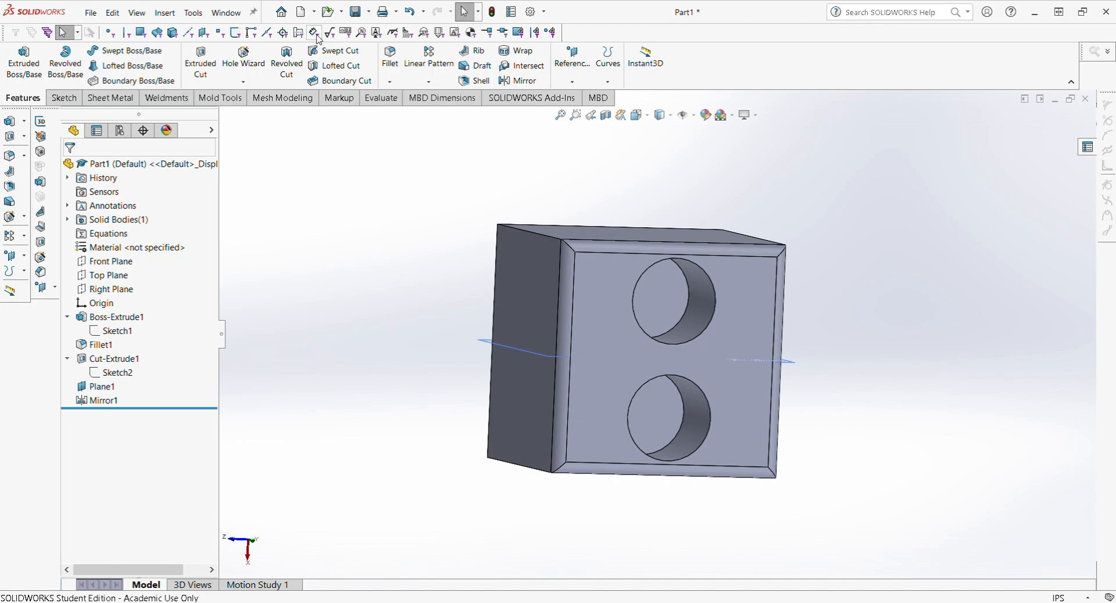
click(412, 15)
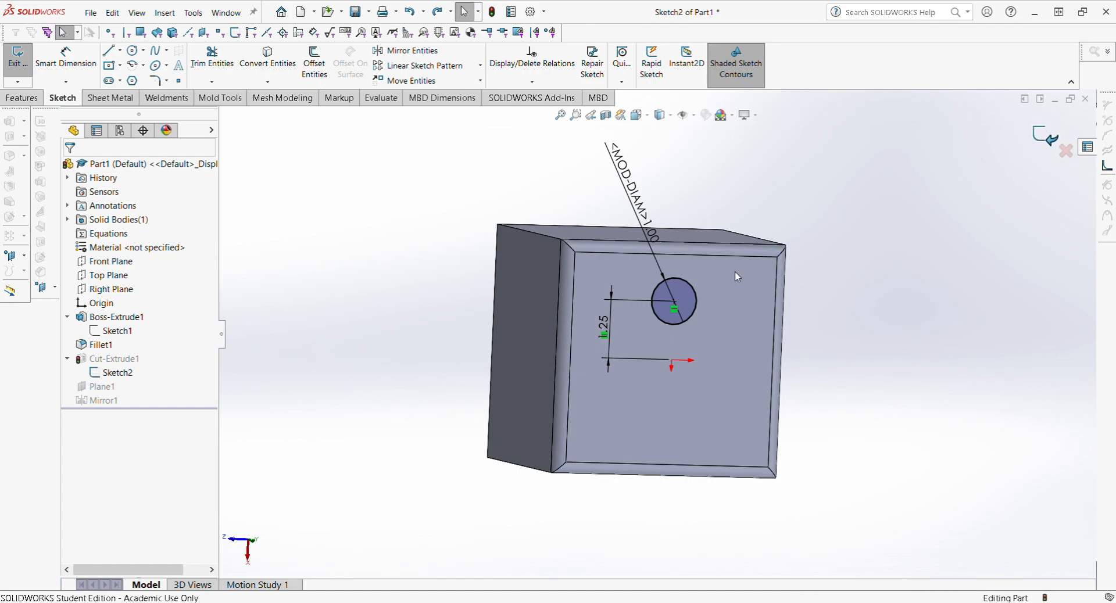
middle_drag(700, 327, 662, 364)
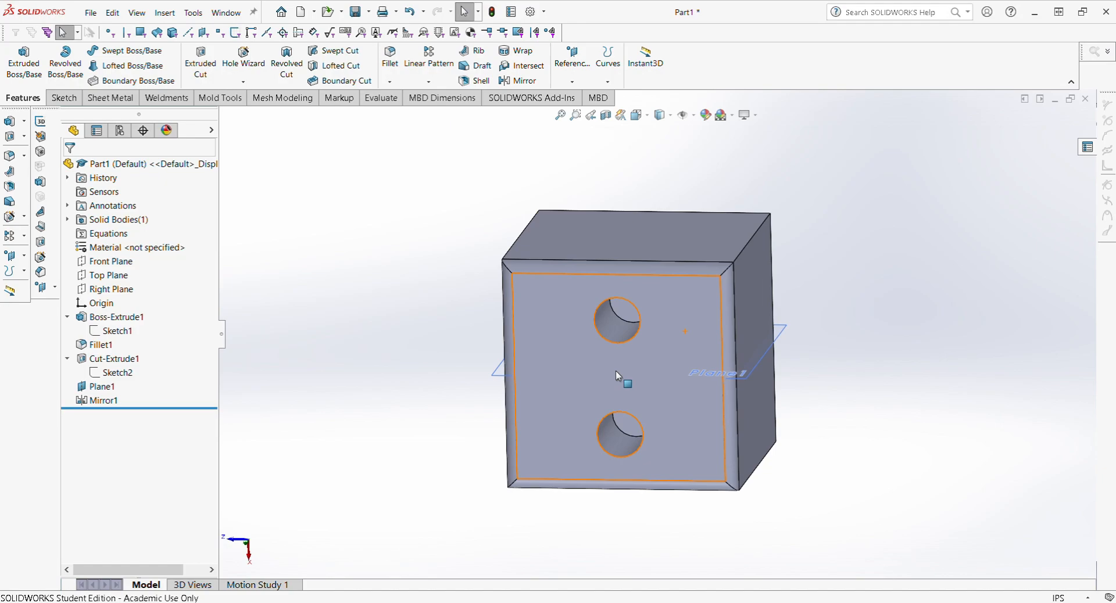
click(87, 400)
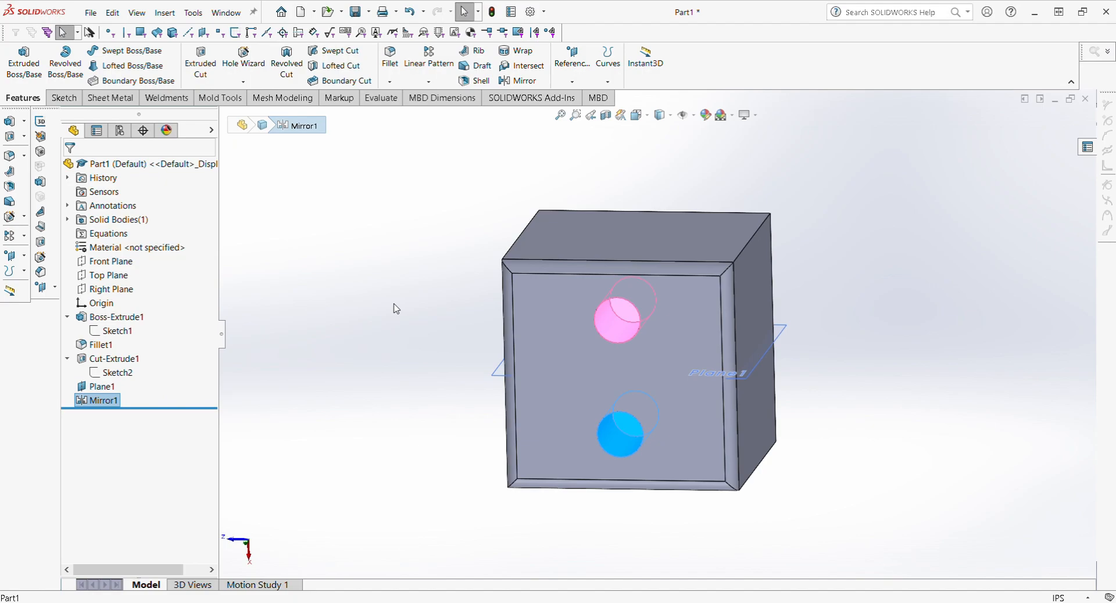
click(390, 340)
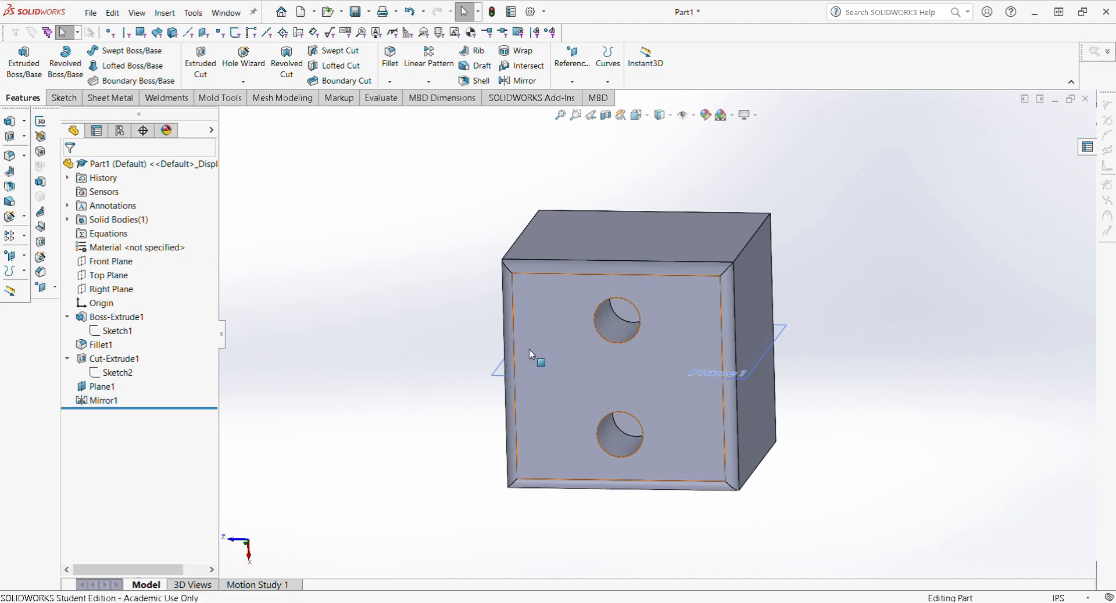
middle_drag(529, 350, 600, 363)
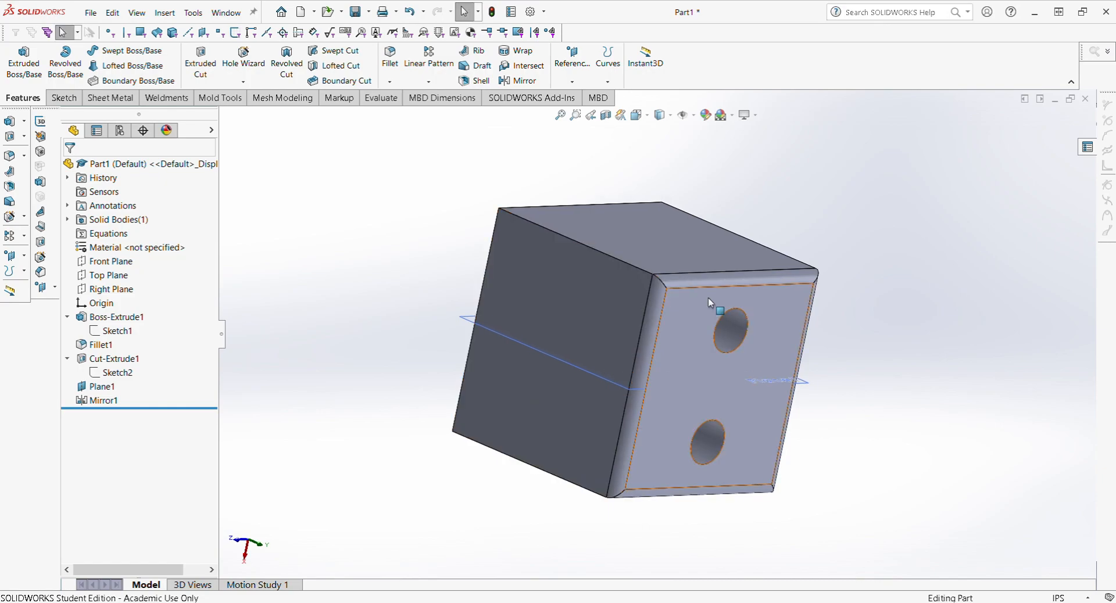
mouse_move(688, 363)
middle_down()
mouse_move(751, 349)
mouse_move(626, 357)
mouse_move(698, 329)
middle_up()
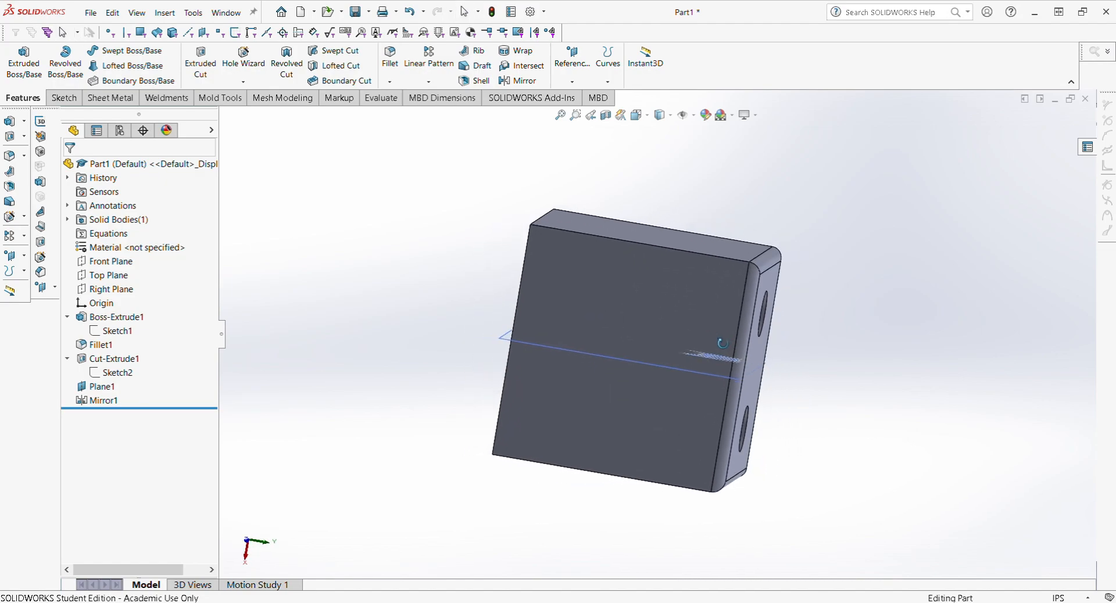
Step: Open Sketch3 on the block's plain face, view it head-on, and pick the Spline tool
click(63, 98)
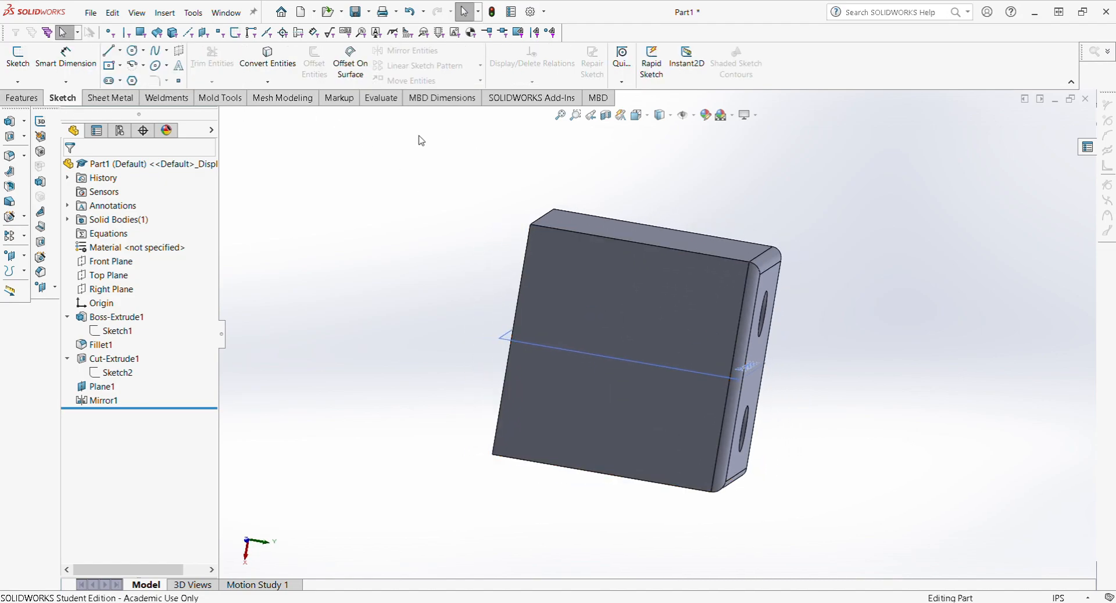
click(17, 59)
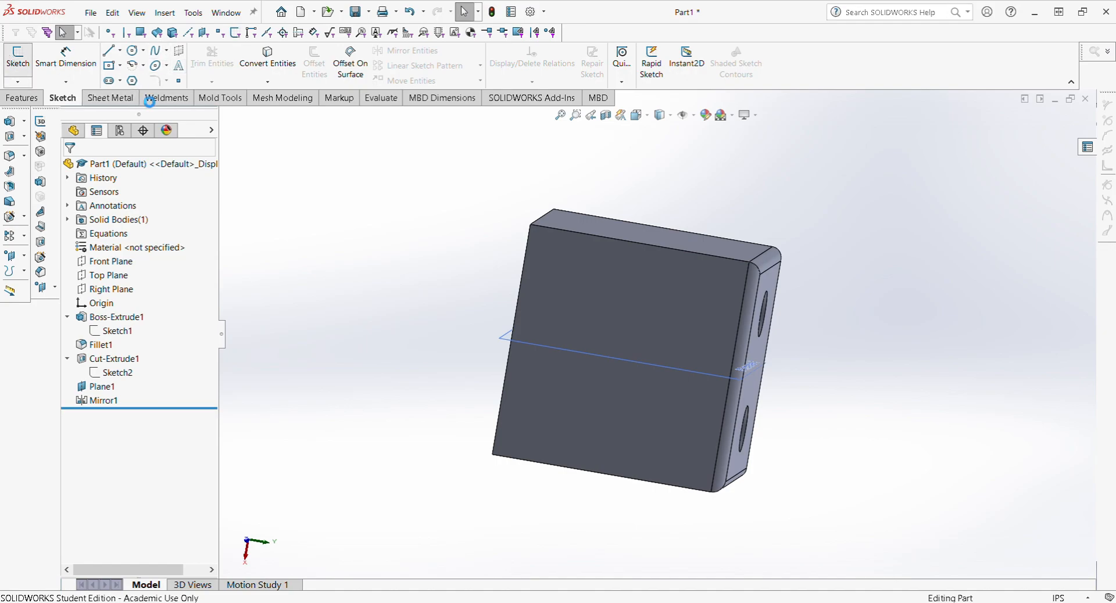
click(560, 291)
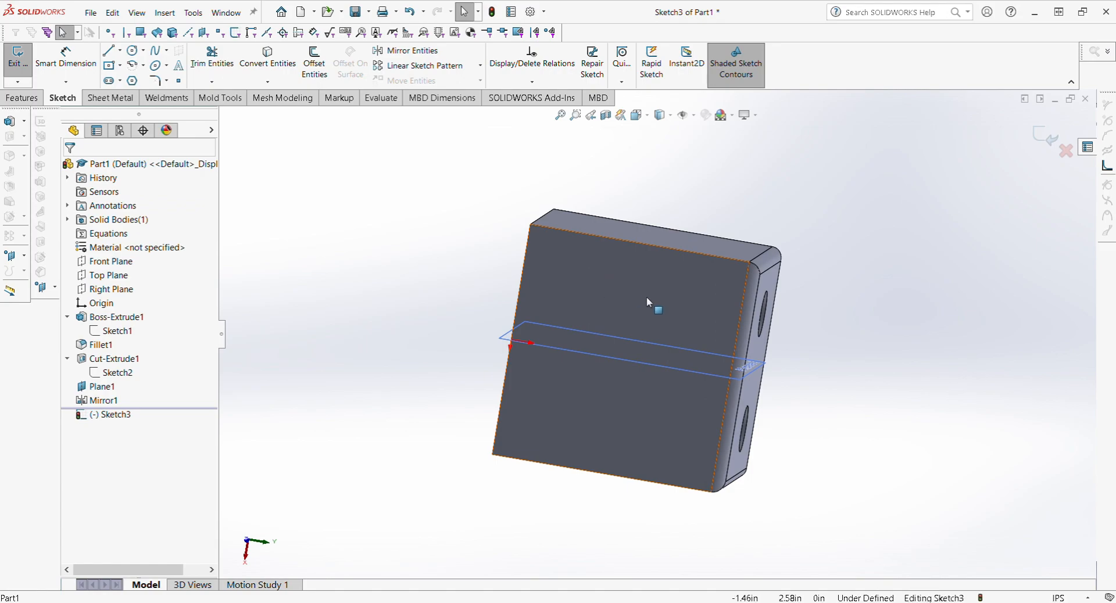
key(space)
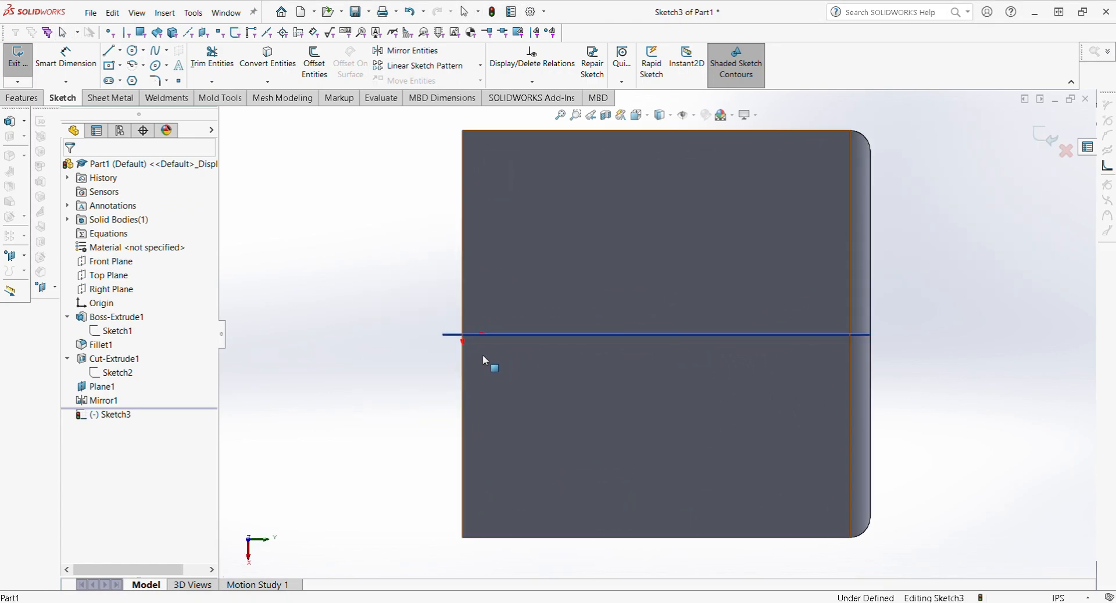
click(156, 52)
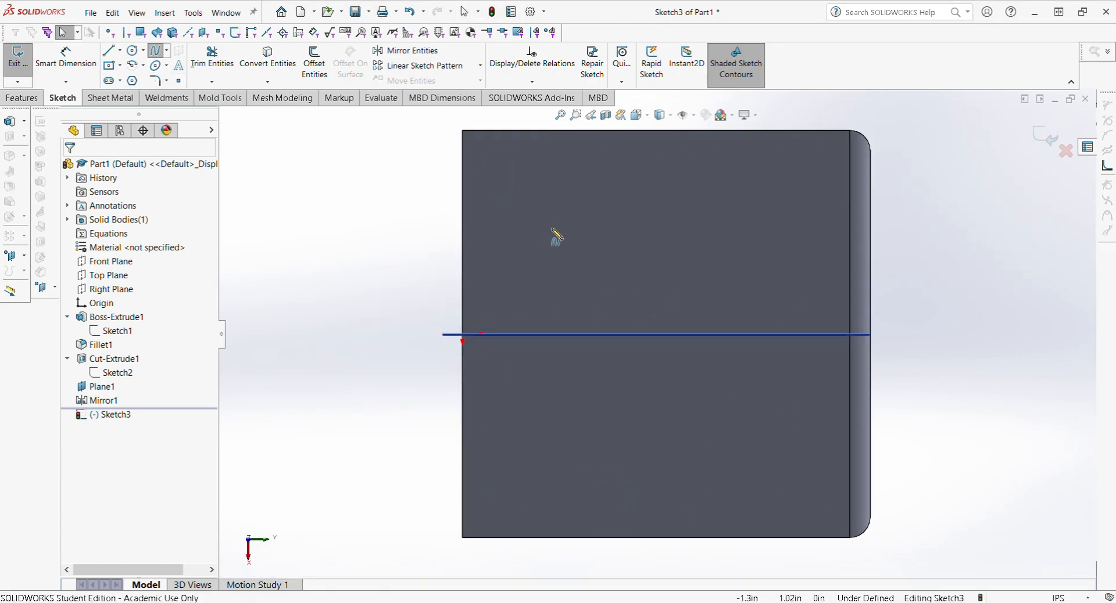
Step: Draw an eleven-point spline around most of the plain face, closing it at its start point
click(655, 220)
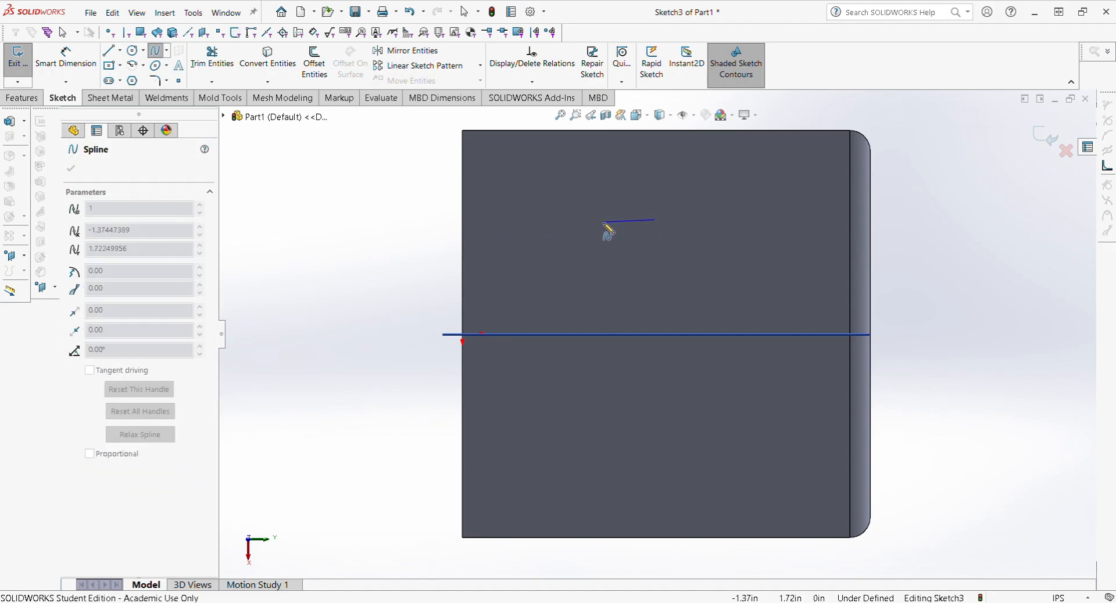
click(603, 222)
click(521, 260)
click(505, 304)
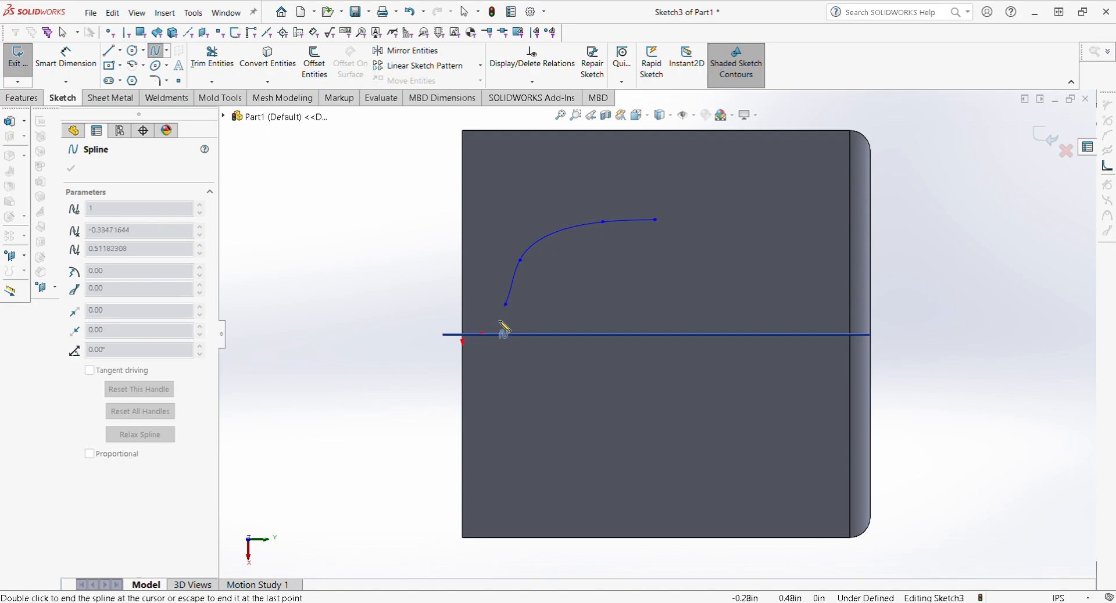
click(508, 405)
click(611, 469)
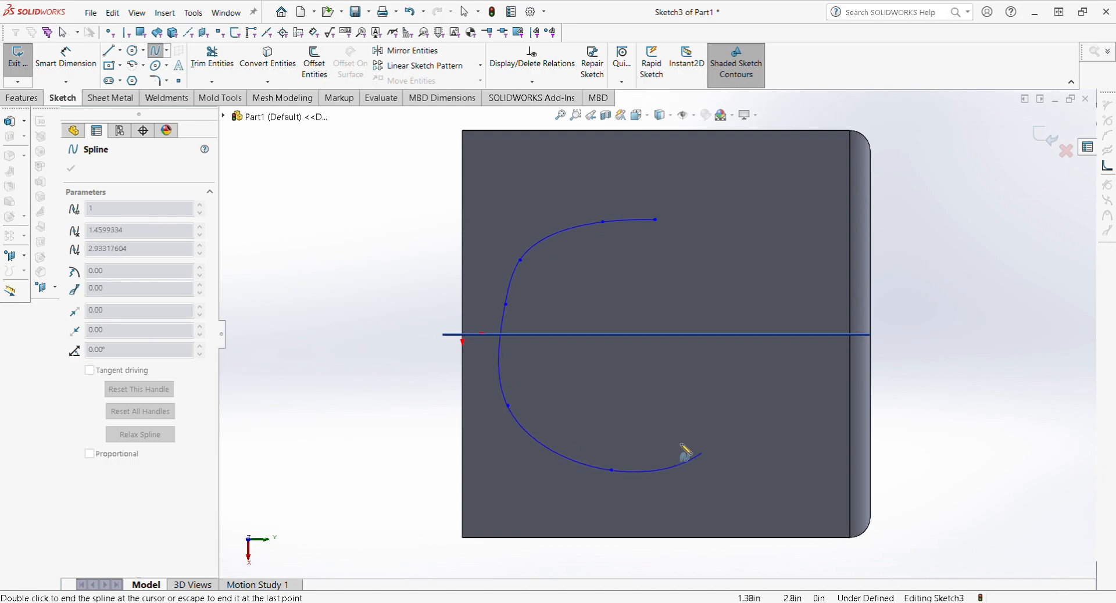
click(578, 377)
click(727, 375)
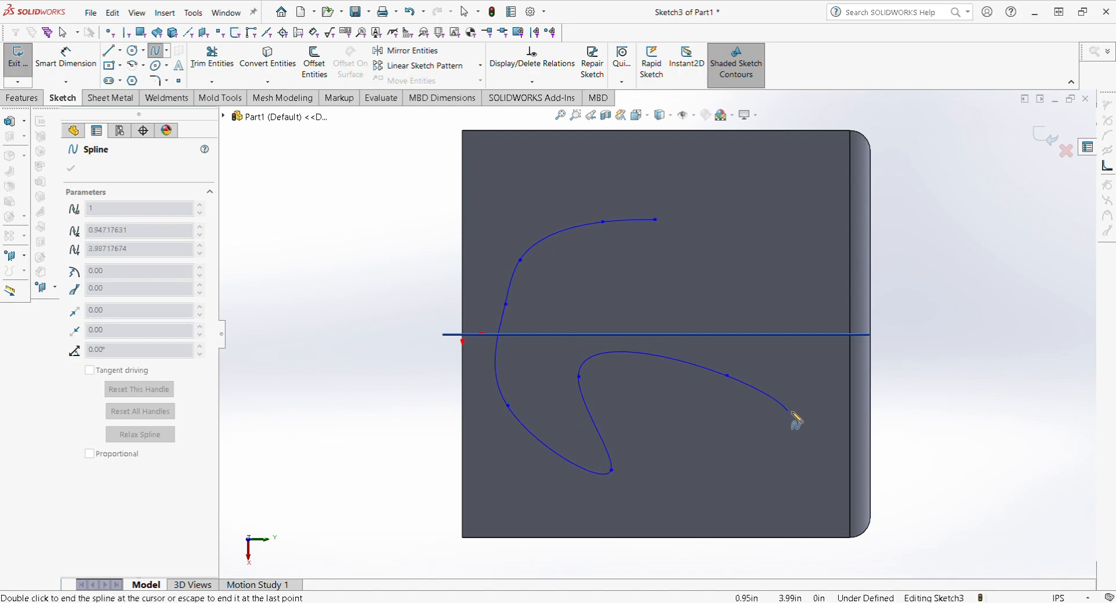
click(810, 370)
click(805, 253)
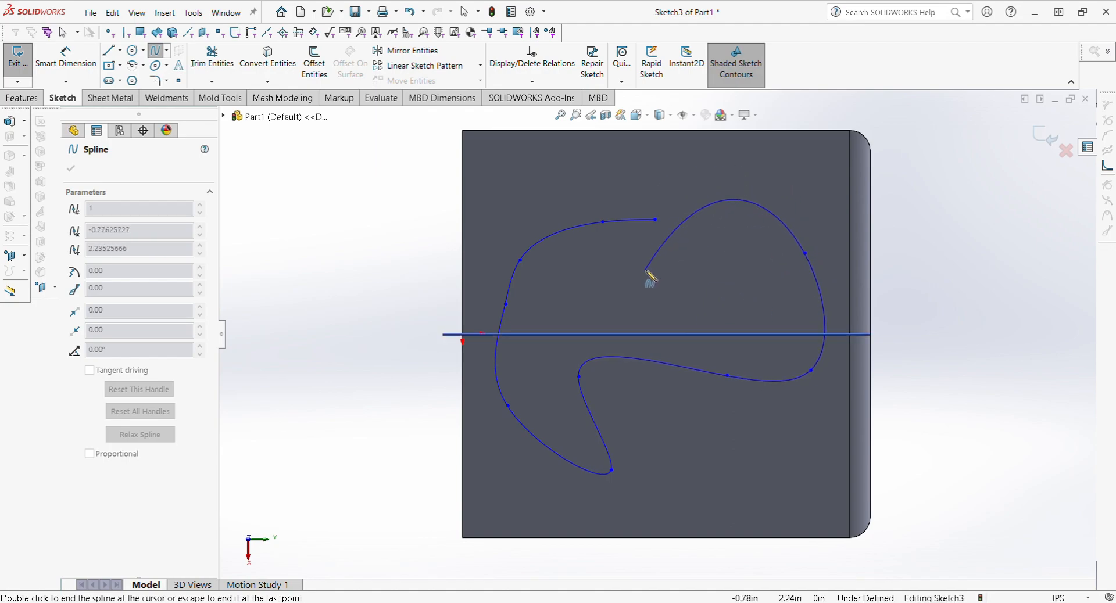
click(815, 157)
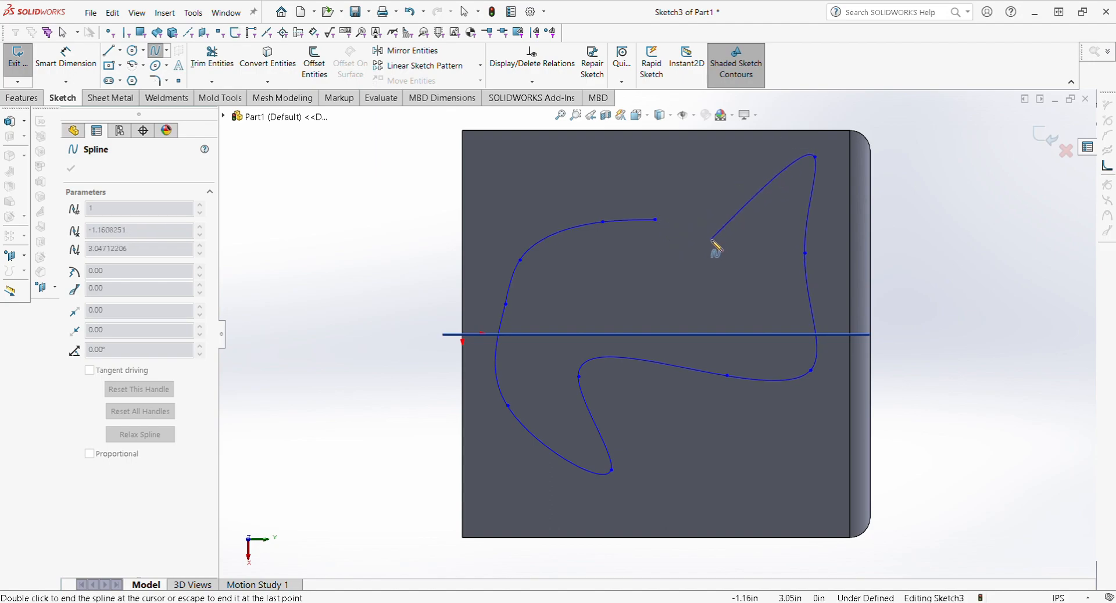
click(655, 219)
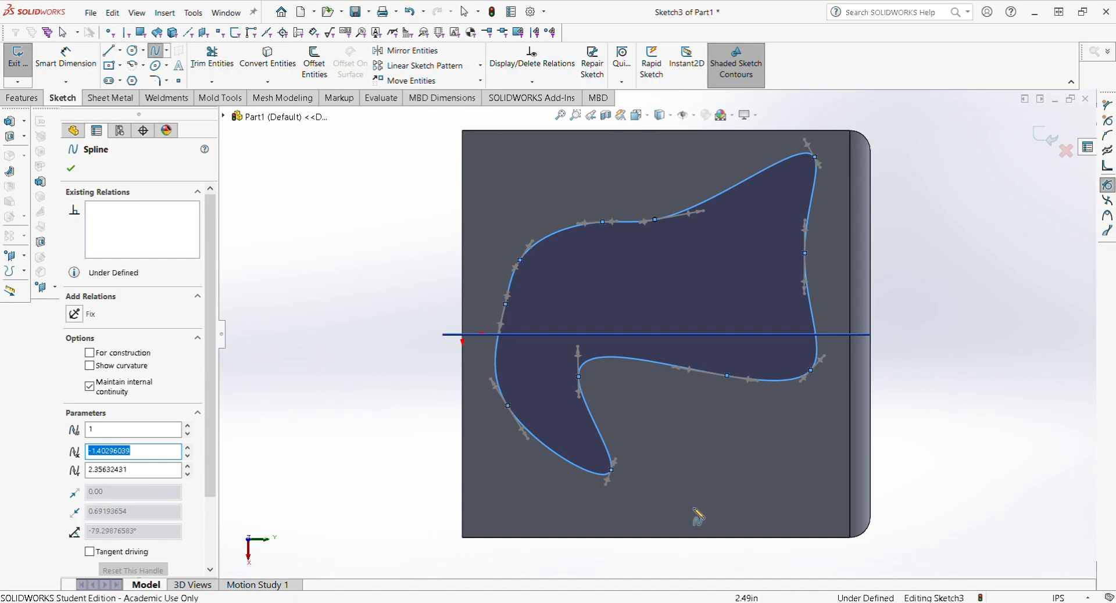
click(24, 99)
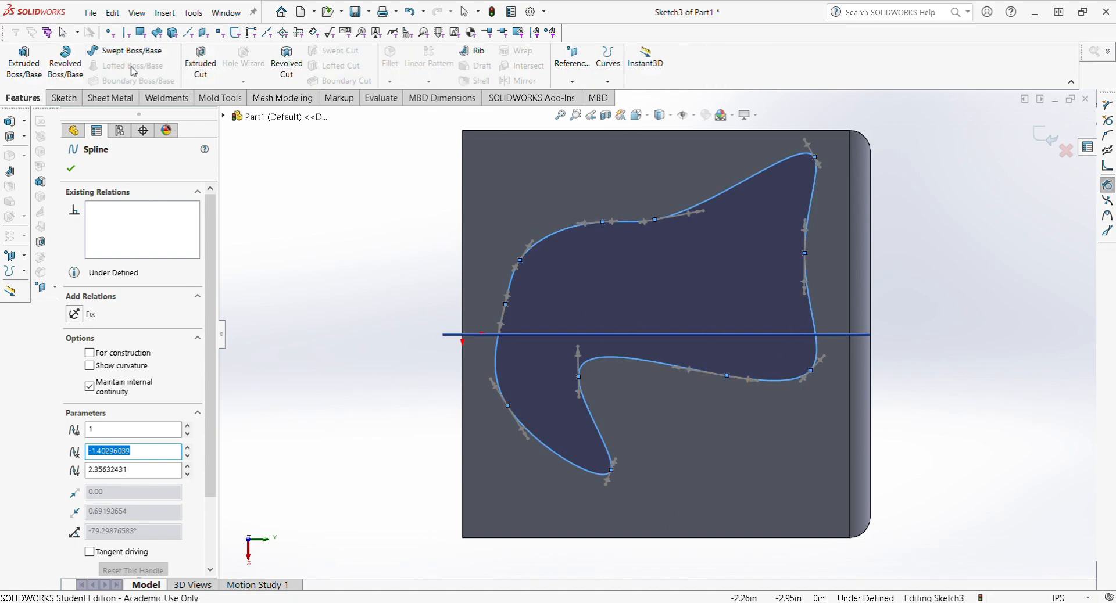
Step: Extrude-cut the spline outline 0.5 in Blind into the side face to make the pocket
click(200, 62)
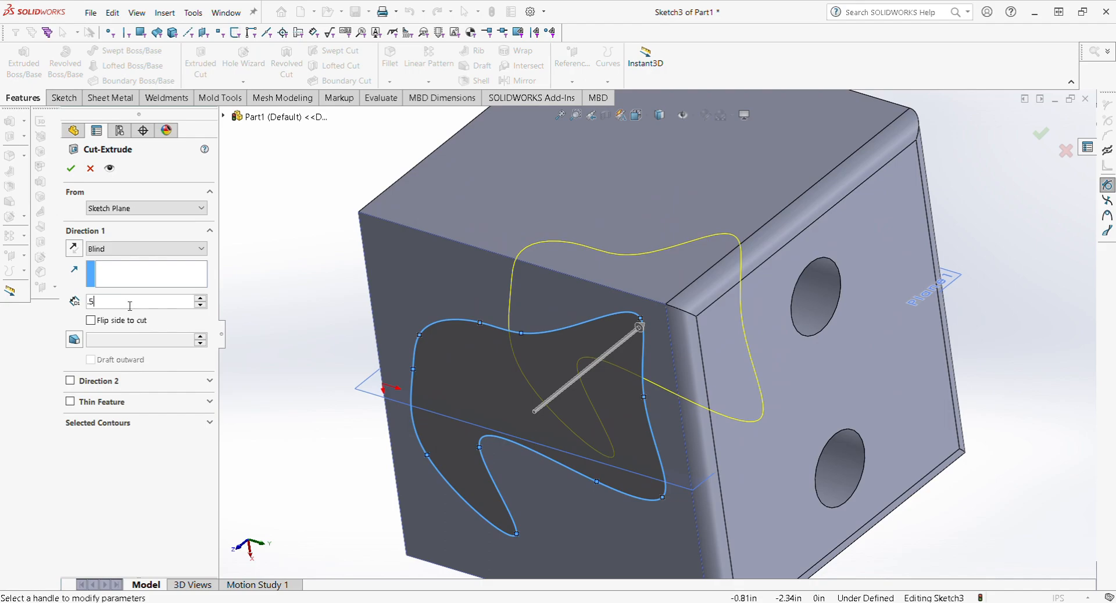
text(.5)
key(Return)
click(70, 169)
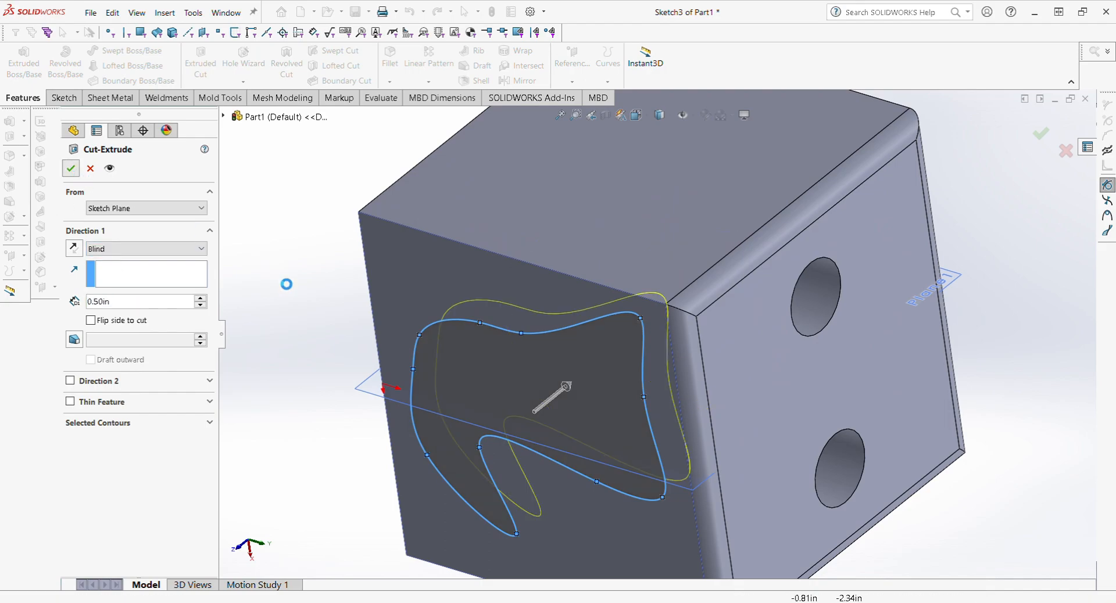
middle_drag(563, 305, 486, 204)
Step: Chamfer all edges of the block's front face at 0.39370079 in × 45°
click(388, 84)
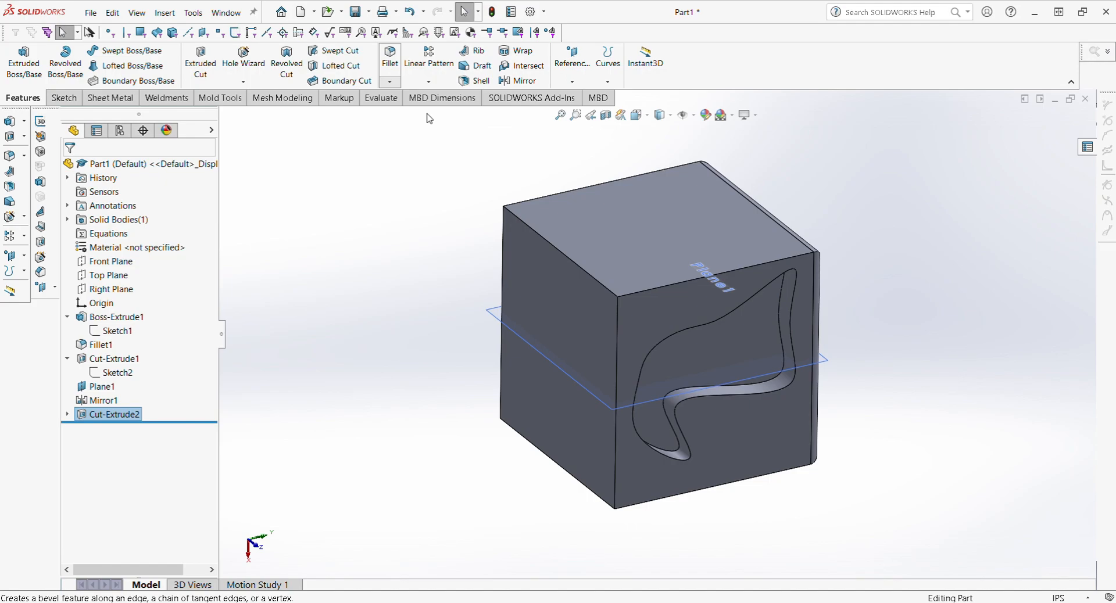
click(426, 113)
click(564, 256)
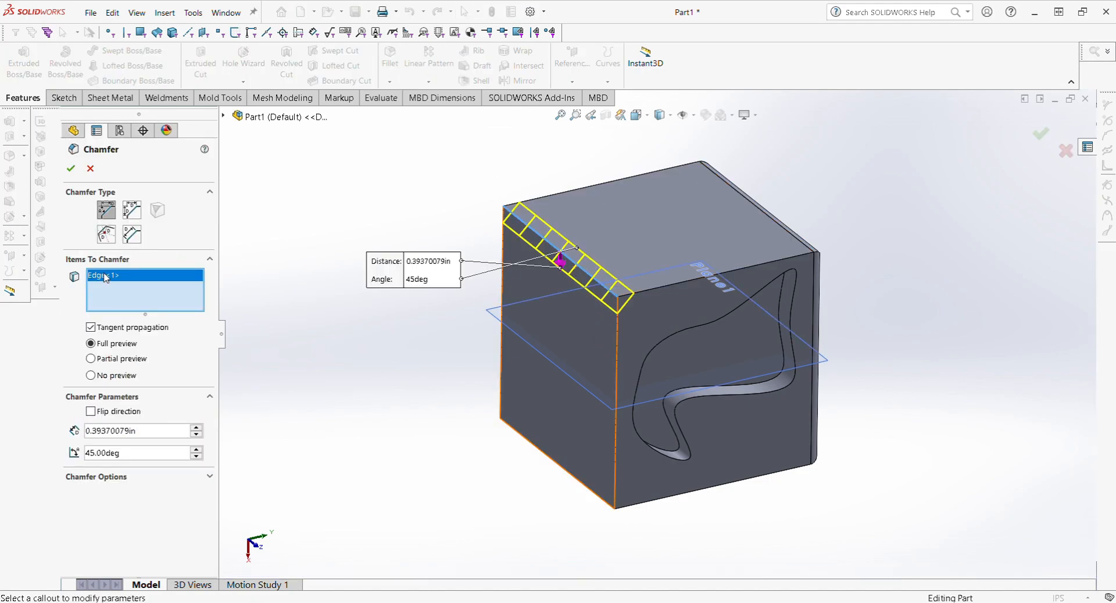
click(572, 314)
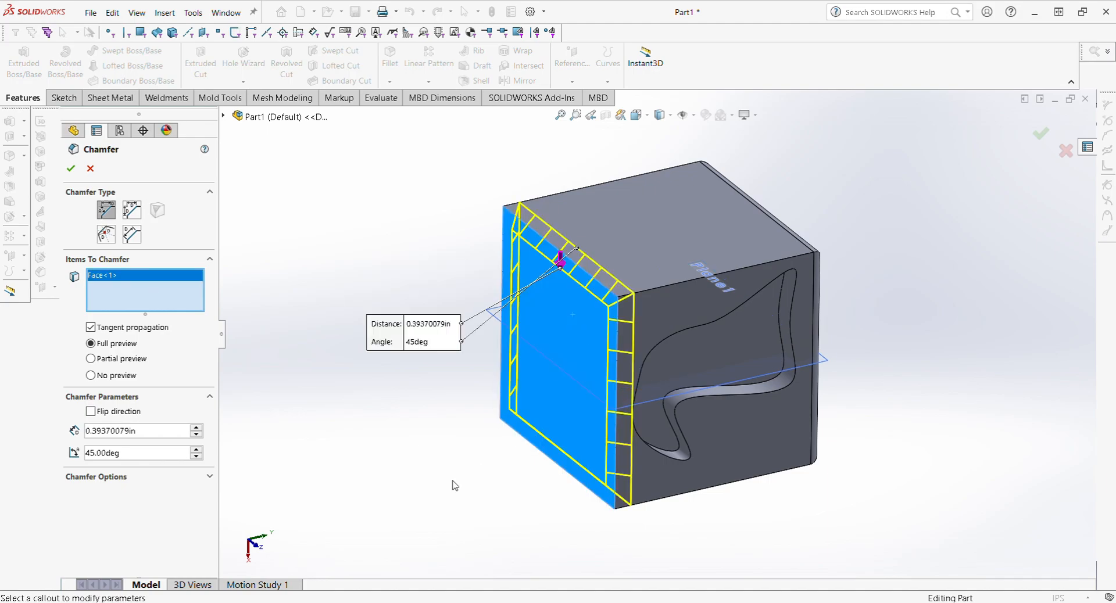
click(70, 172)
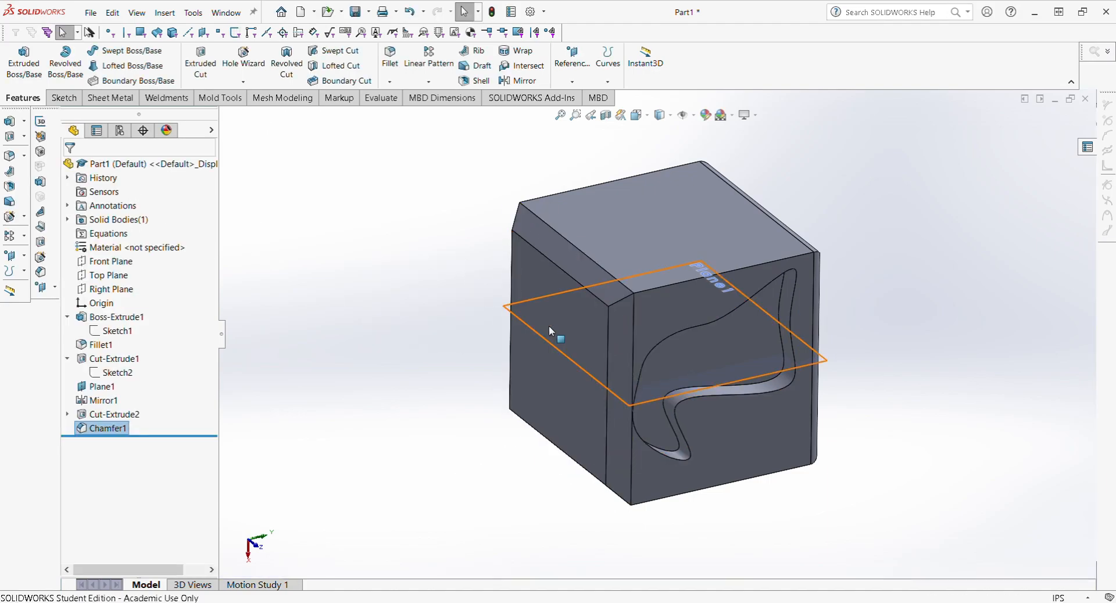
middle_drag(789, 257, 686, 274)
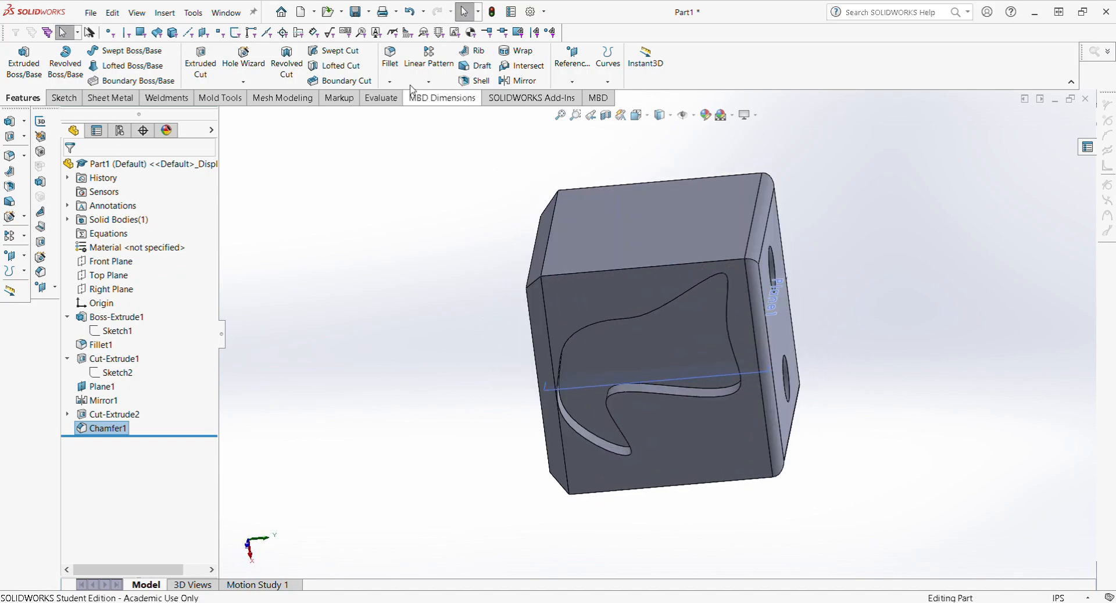
Step: Fillet the S-shaped pocket's rim with a 0.25 in radius
click(390, 59)
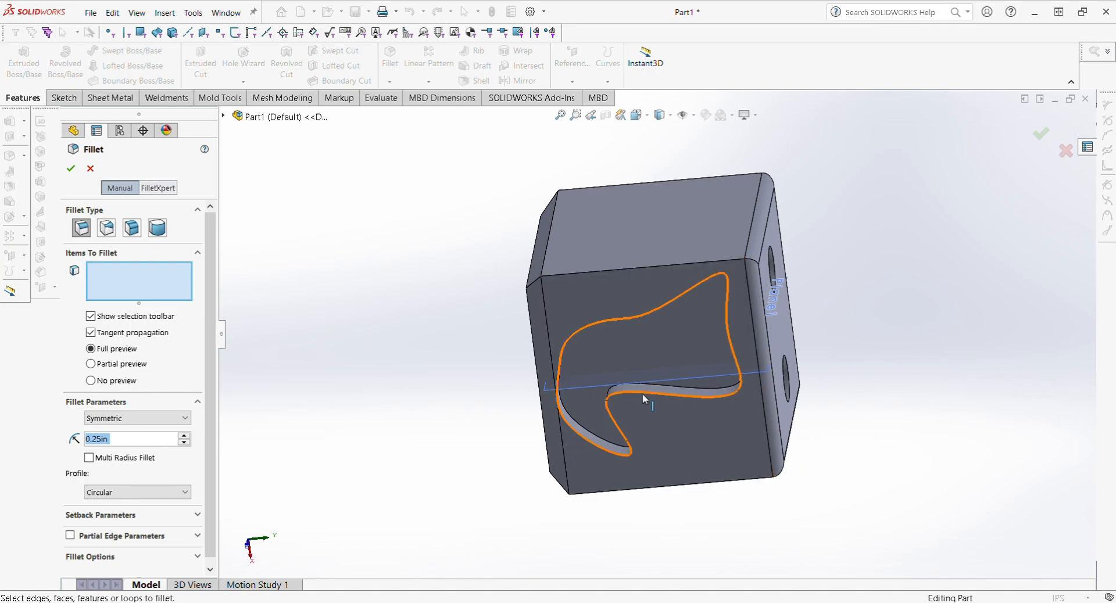
click(642, 393)
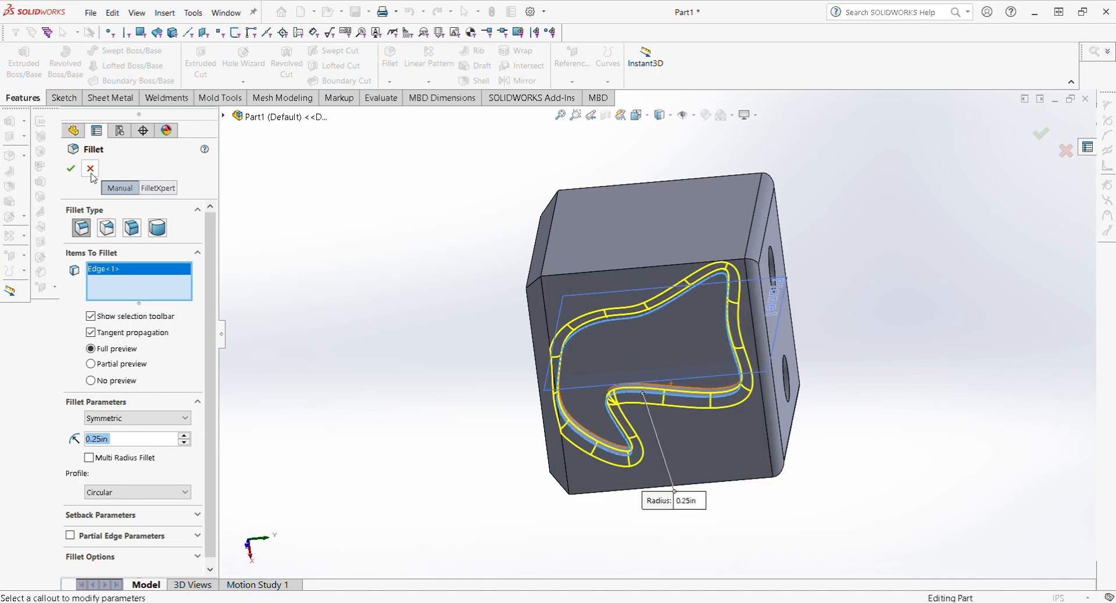
click(71, 169)
middle_drag(598, 369, 510, 180)
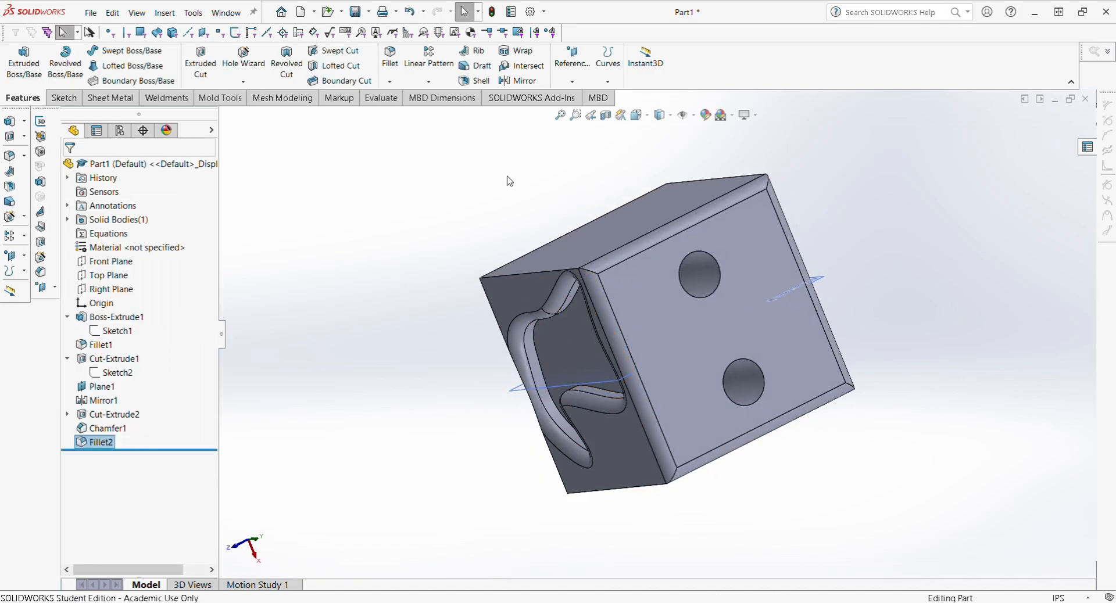
Step: Chamfer the upper hole's rim at 0.39370079 in and 45°, creating Chamfer2
click(389, 82)
click(409, 112)
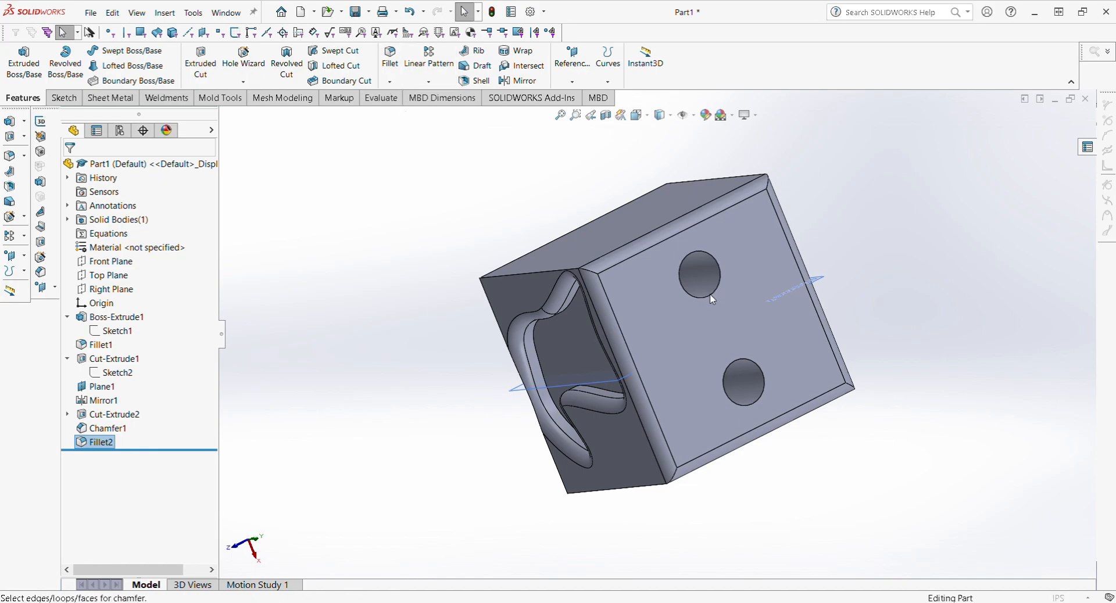
click(714, 298)
click(71, 169)
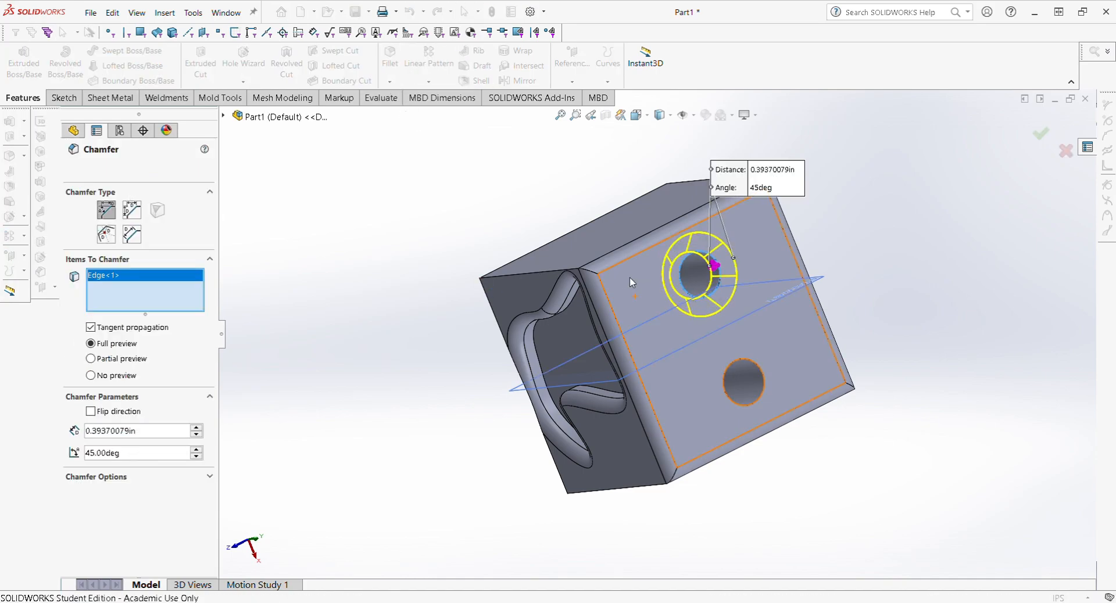
middle_drag(630, 281, 543, 292)
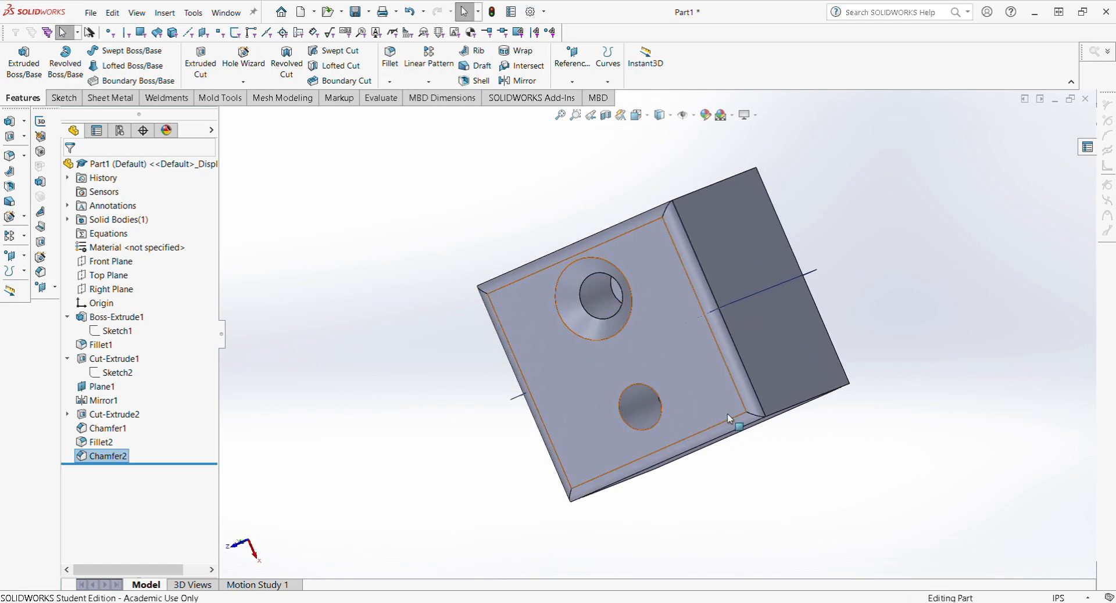
mouse_move(593, 327)
middle_down()
mouse_move(575, 328)
mouse_move(712, 387)
mouse_move(722, 428)
mouse_move(682, 416)
middle_up()
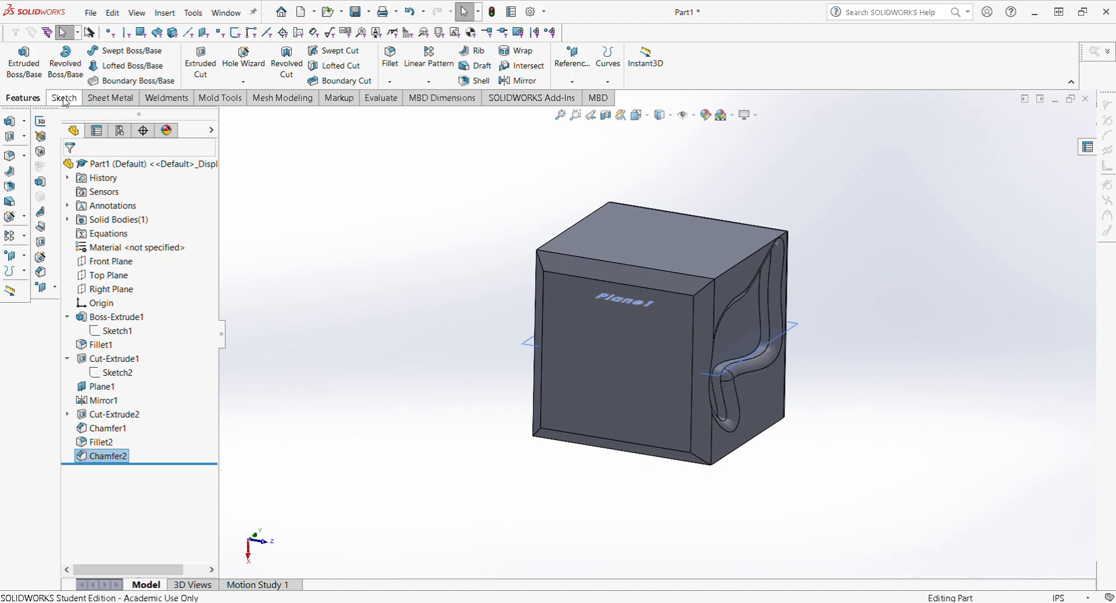
mouse_move(598, 316)
middle_down()
mouse_move(505, 404)
mouse_move(451, 421)
mouse_move(594, 376)
mouse_move(620, 346)
middle_up()
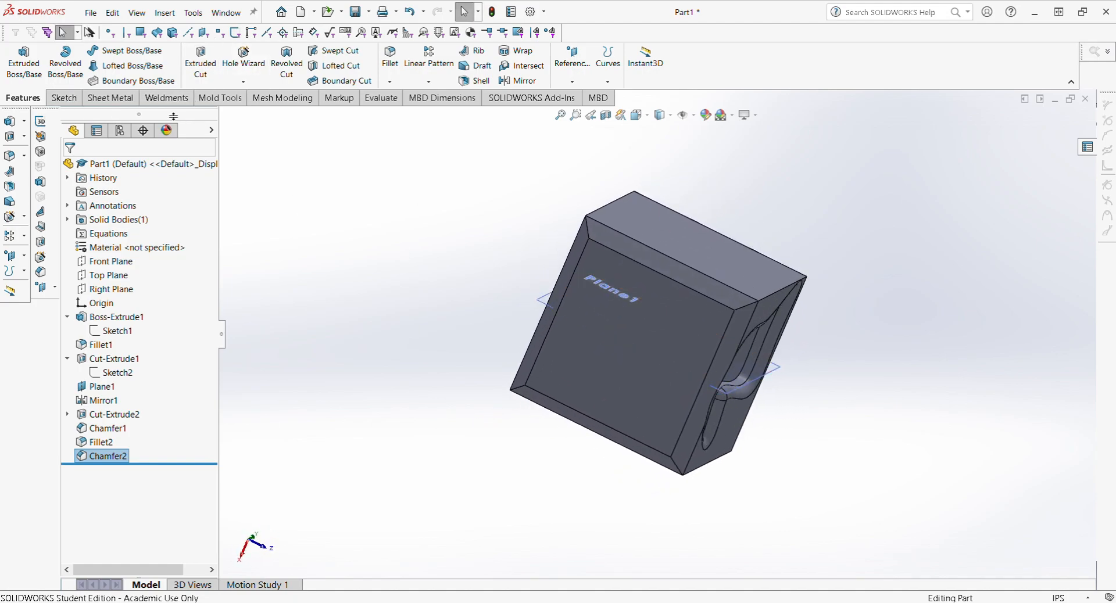
Step: Start a sketch on the block's top face and draw a circle centred on the origin
click(63, 101)
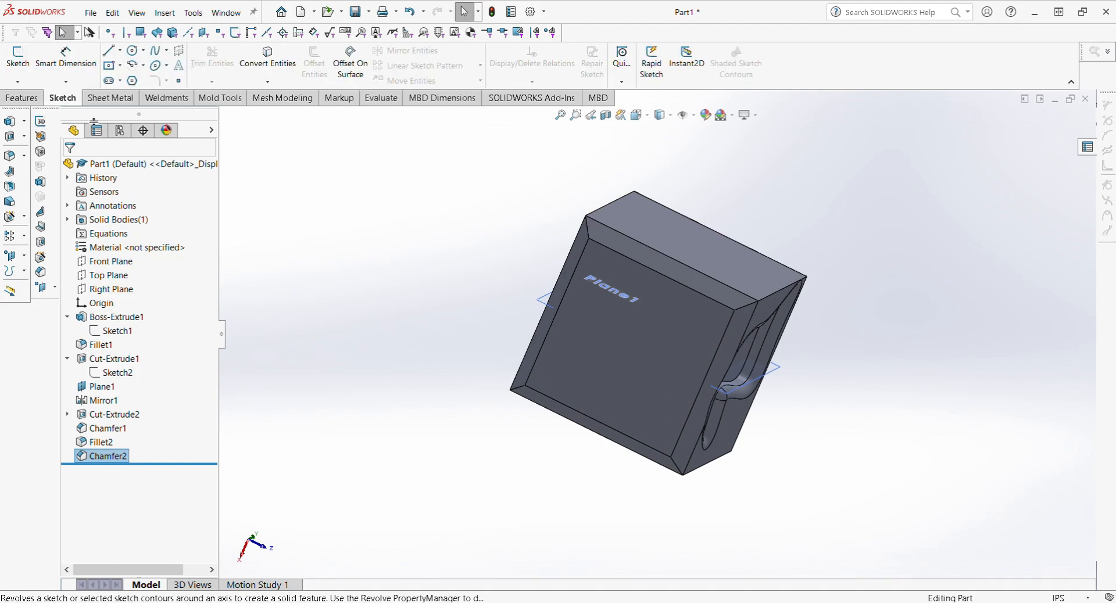
click(652, 341)
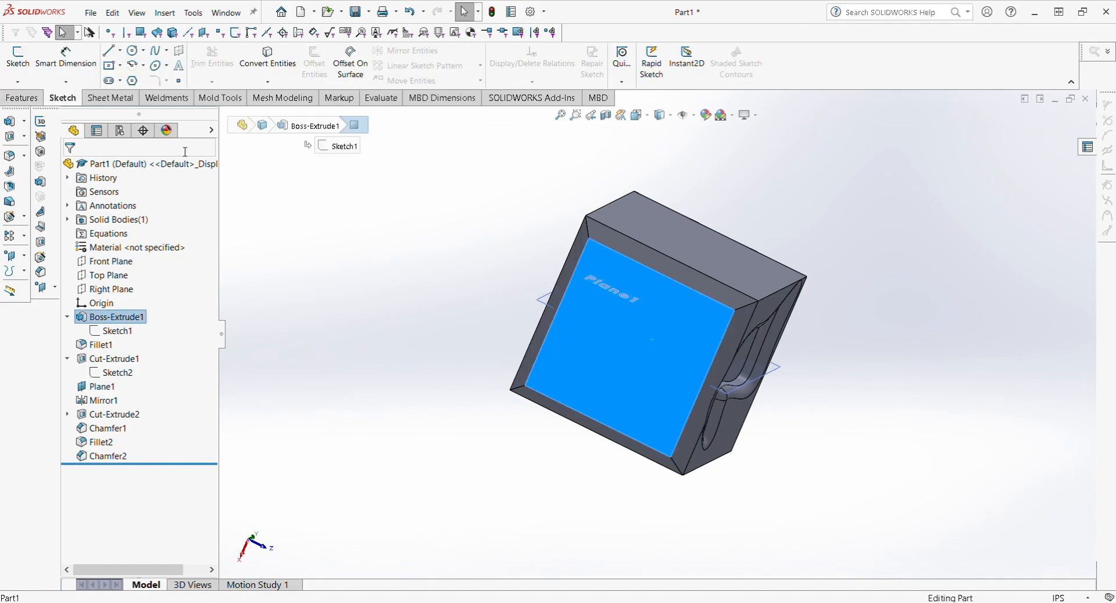
click(13, 70)
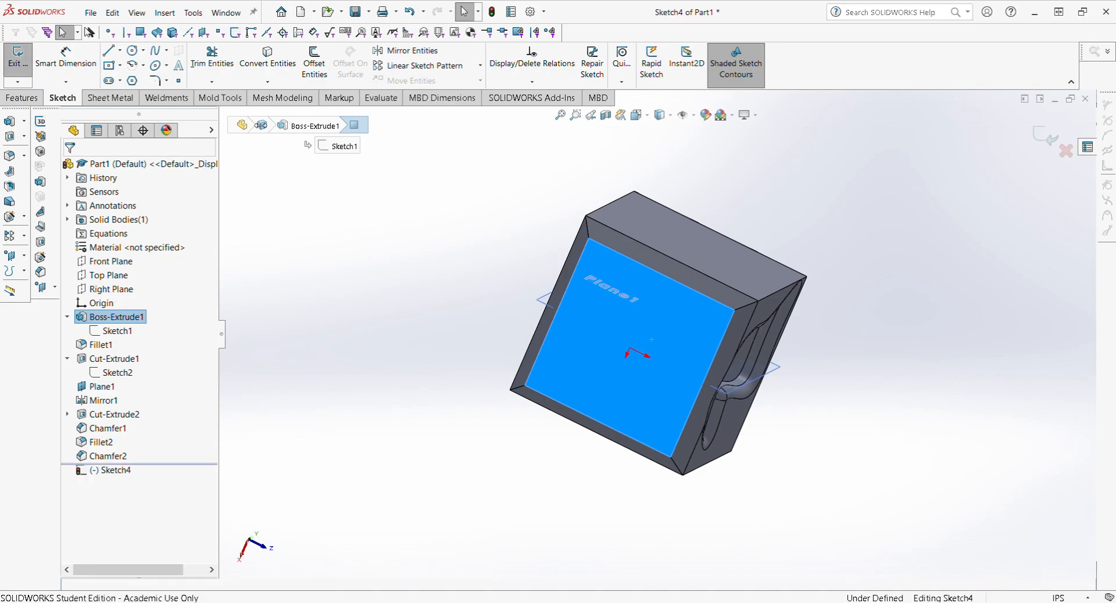
click(132, 51)
click(629, 354)
click(650, 357)
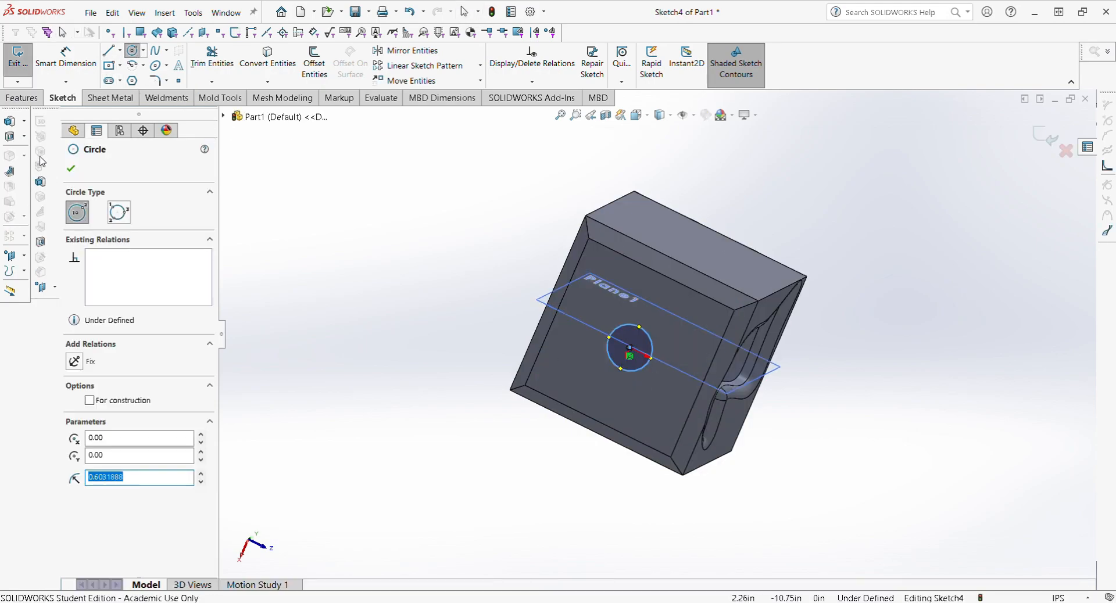
Step: Dimension the circle's diameter to 1.00 in
click(66, 58)
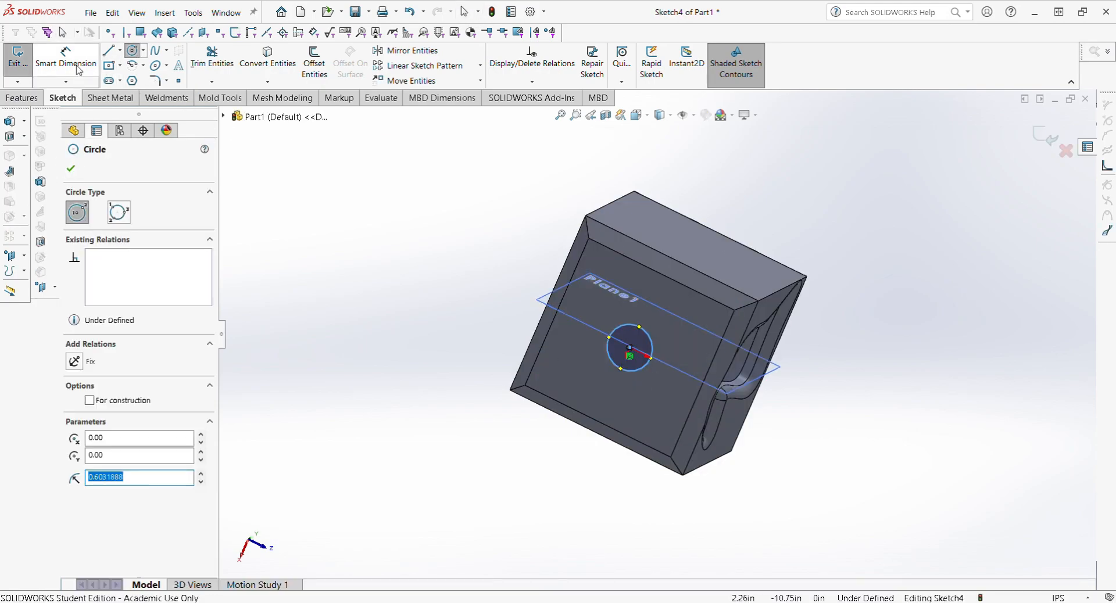
click(622, 327)
click(472, 176)
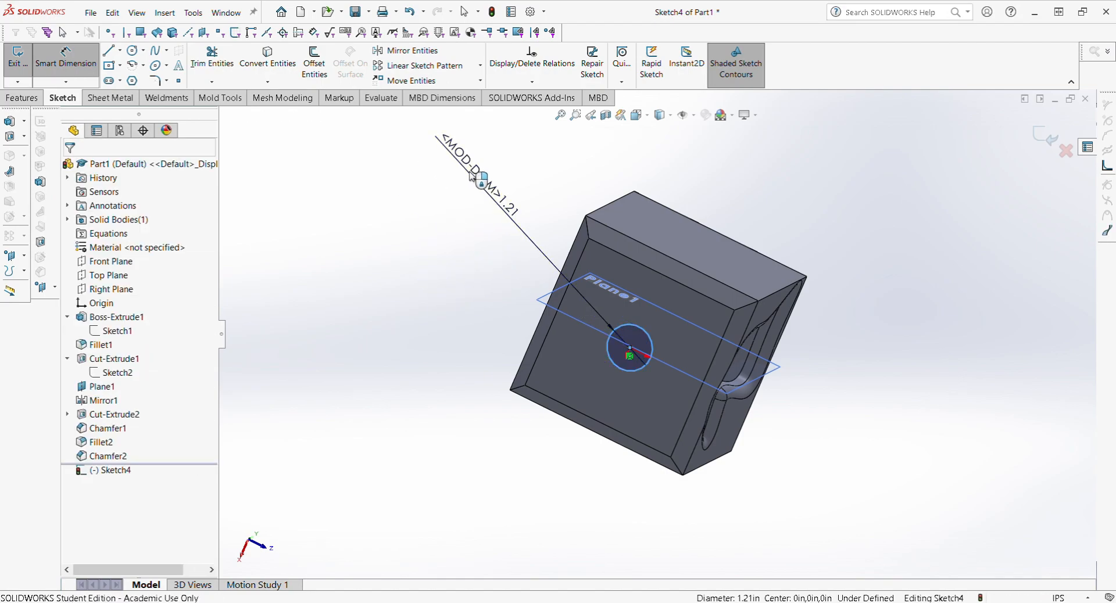
text(1.00in)
key(Return)
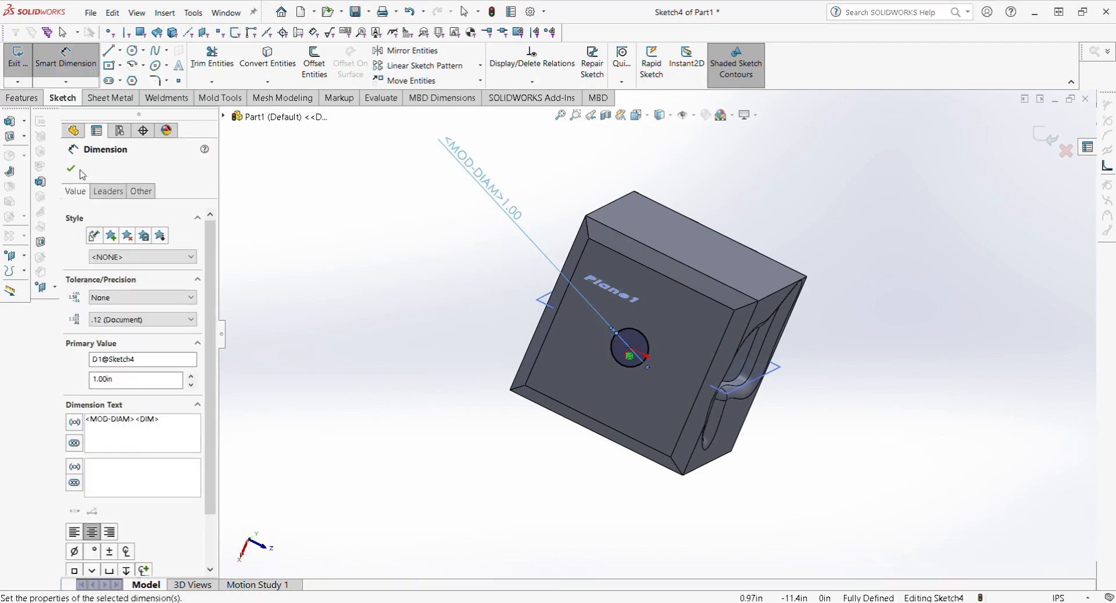
click(71, 169)
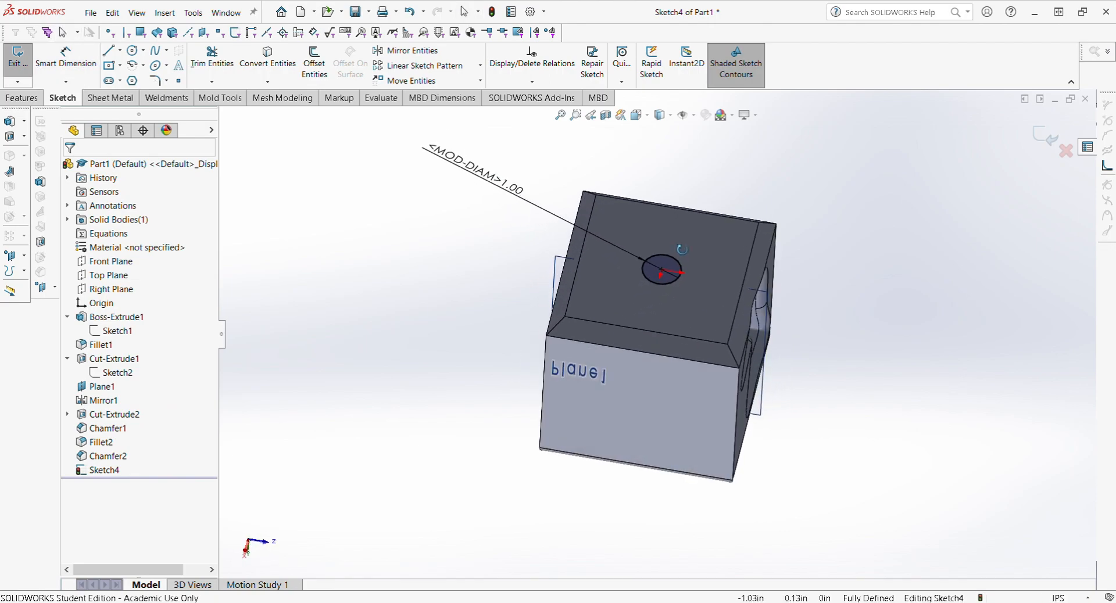
click(22, 97)
Step: Extrude the 1.00 in circle 7.00 in as a boss to form the rod
click(24, 61)
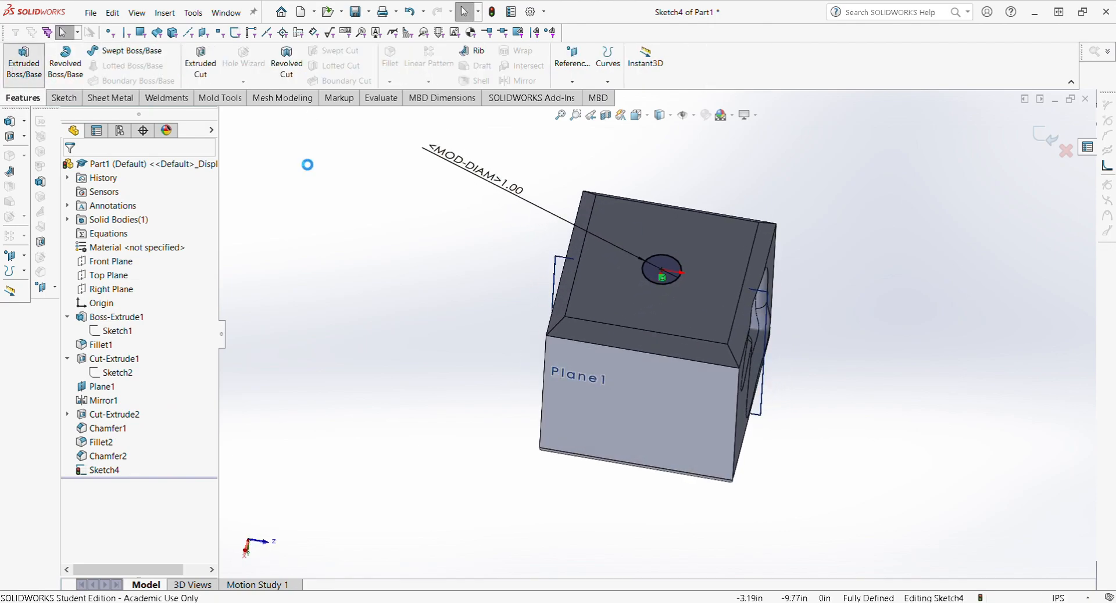
drag(667, 247, 678, 101)
text(7.00in)
key(Return)
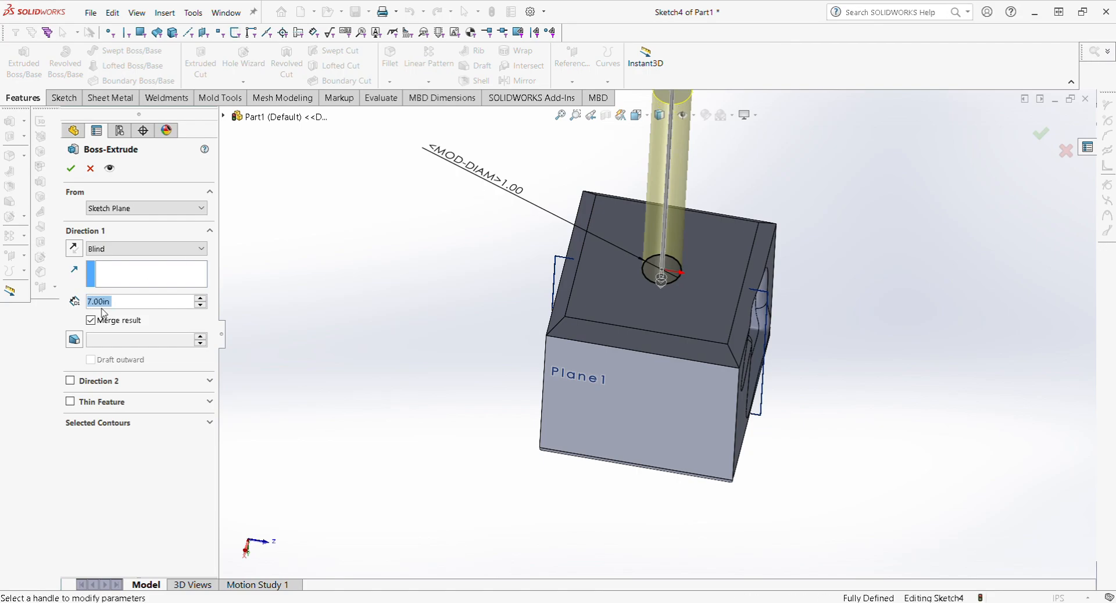
scroll(621, 396, up, 2)
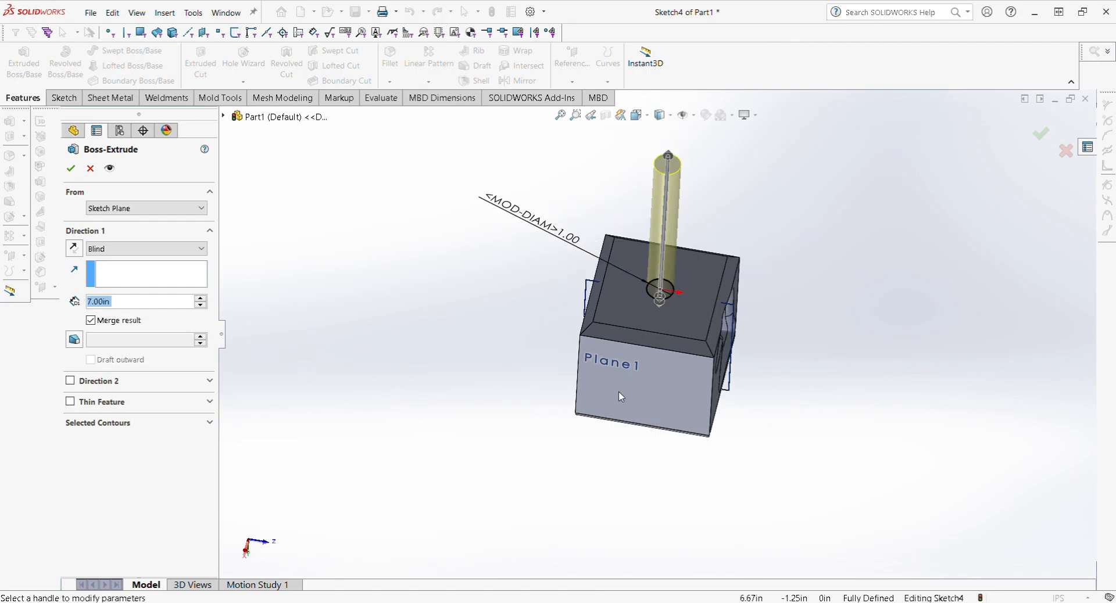
click(70, 169)
Step: Switch to the Front view and start a new sketch
middle_drag(678, 245, 655, 545)
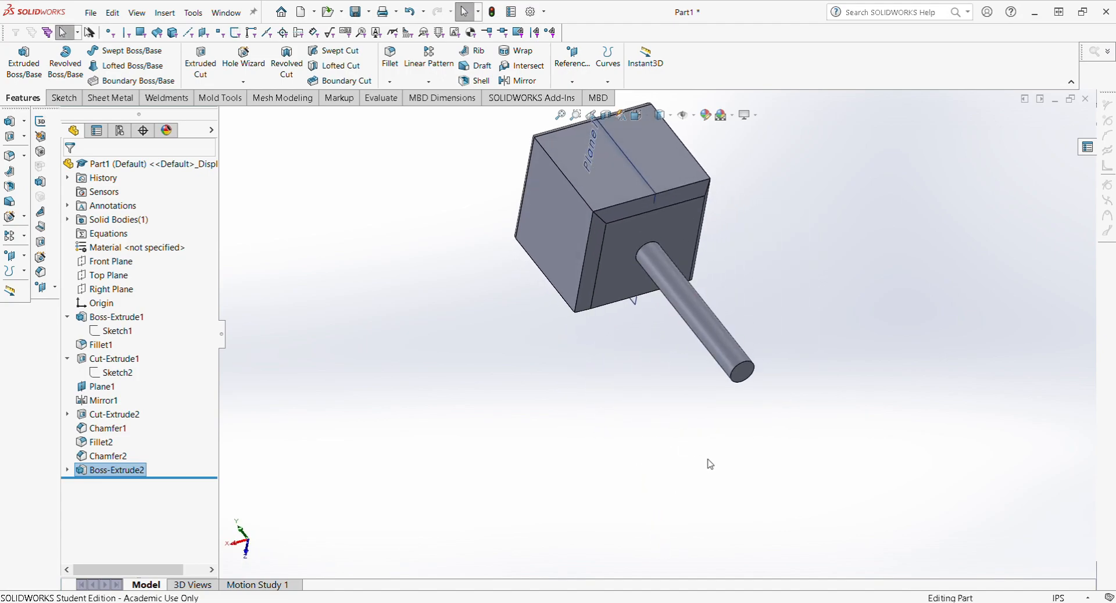
middle_drag(741, 387, 635, 213)
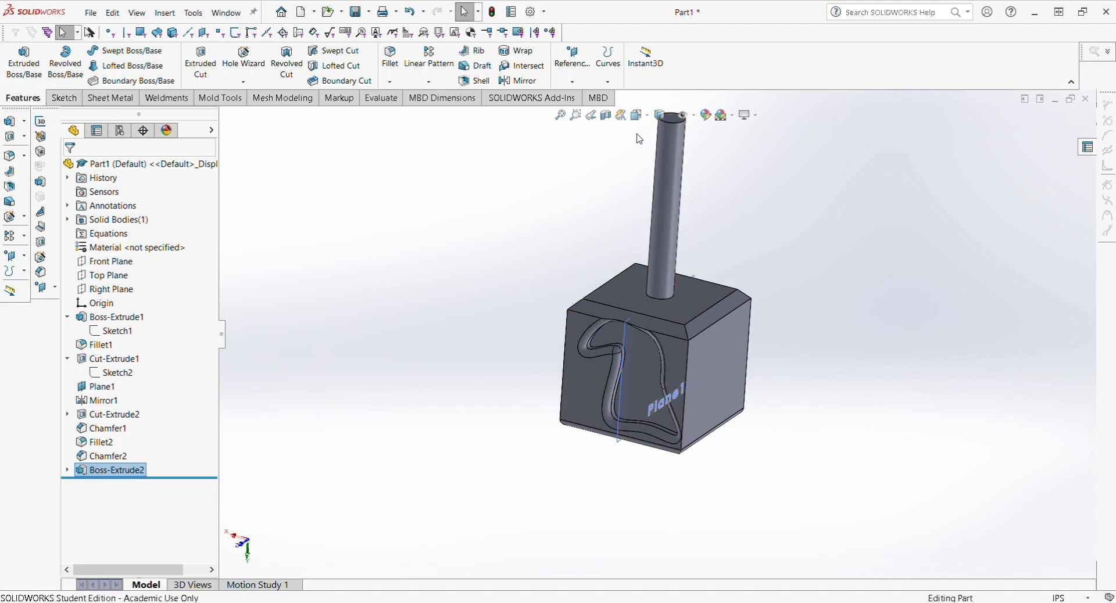
scroll(683, 371, up, 3)
scroll(677, 165, down, 3)
key(space)
click(580, 391)
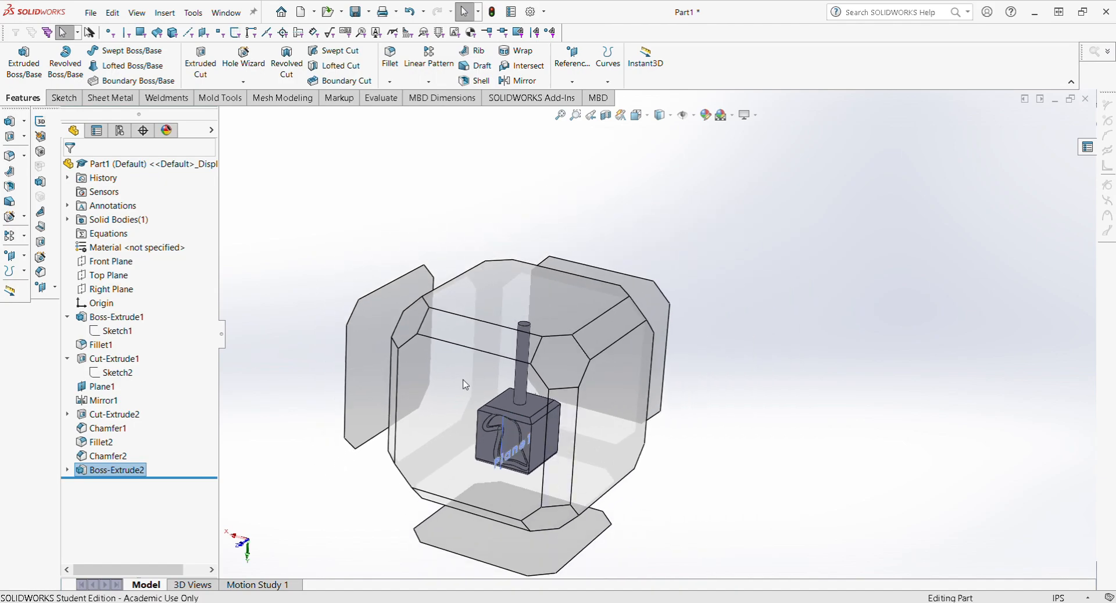
scroll(645, 347, up, 4)
scroll(766, 339, down, 3)
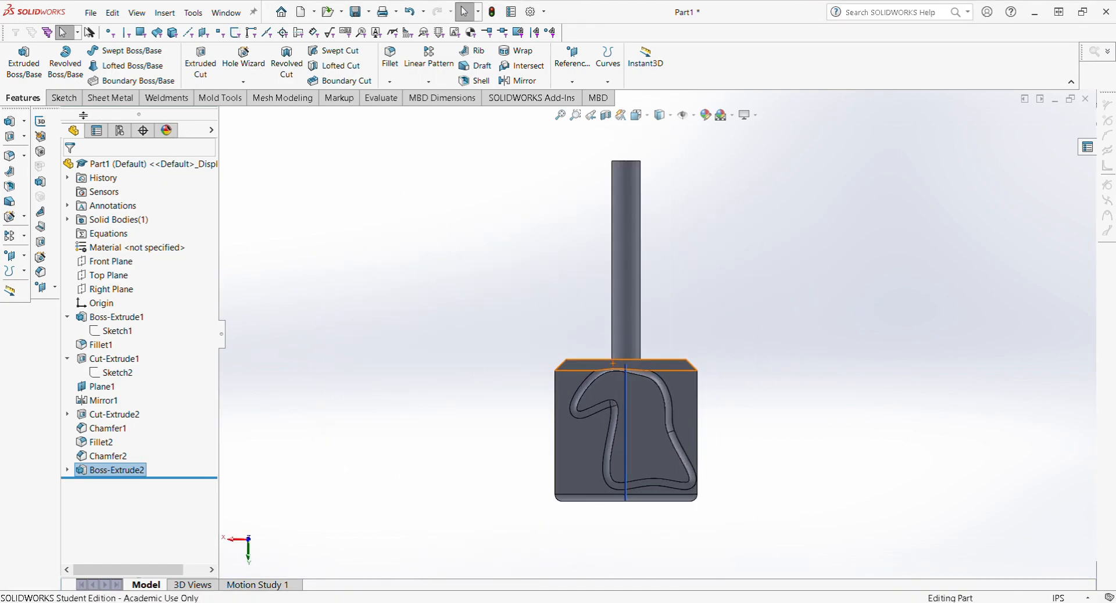
click(64, 97)
click(18, 57)
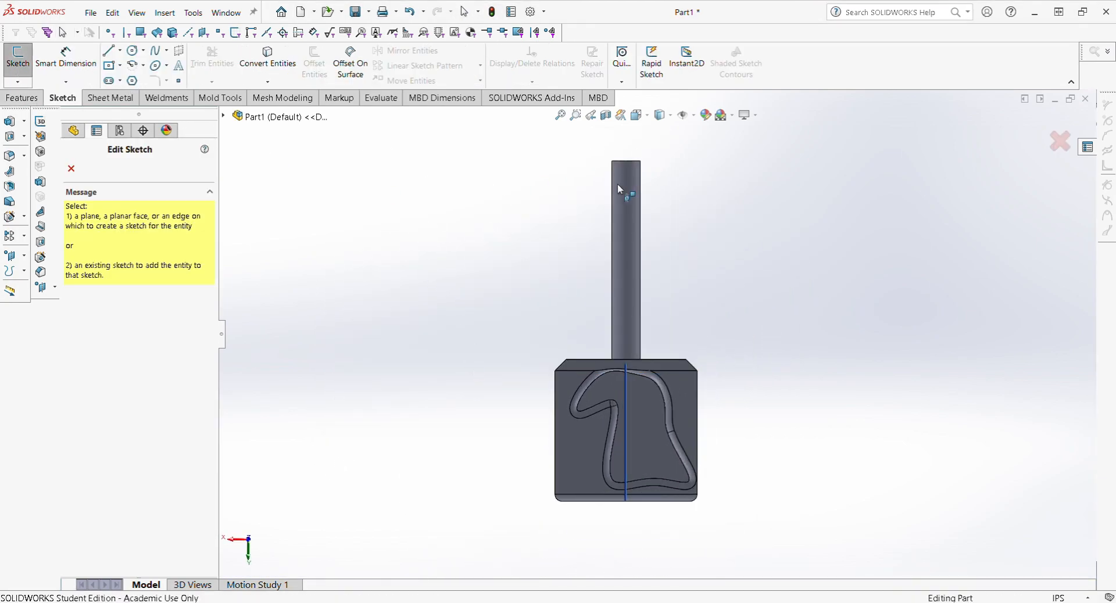
Step: On the Front Plane, draw a circle of about 3.09 in radius centred at the rod's top
click(224, 117)
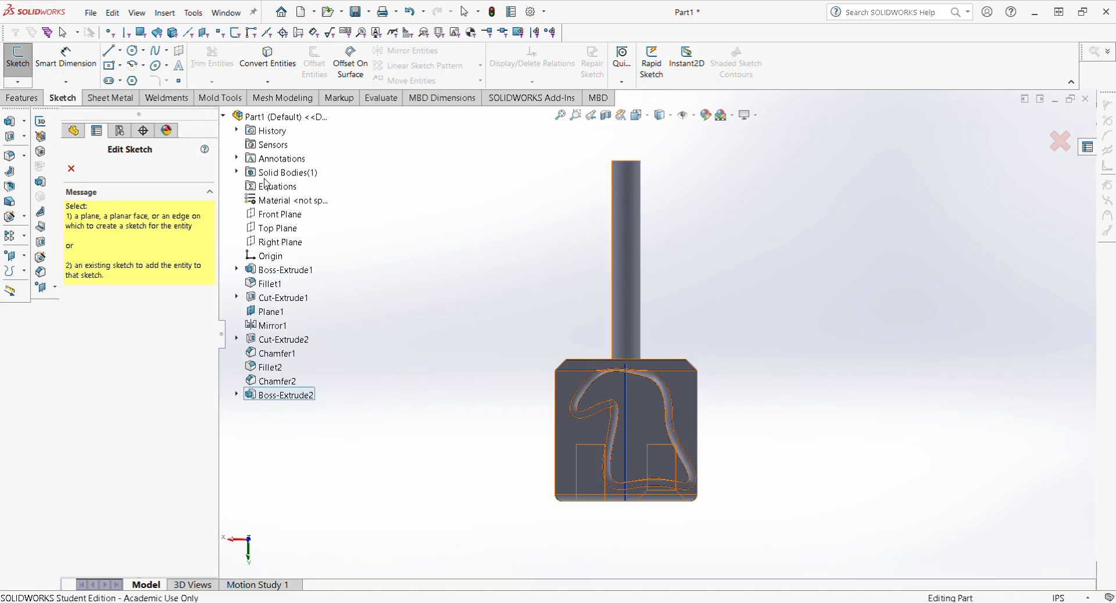
click(290, 215)
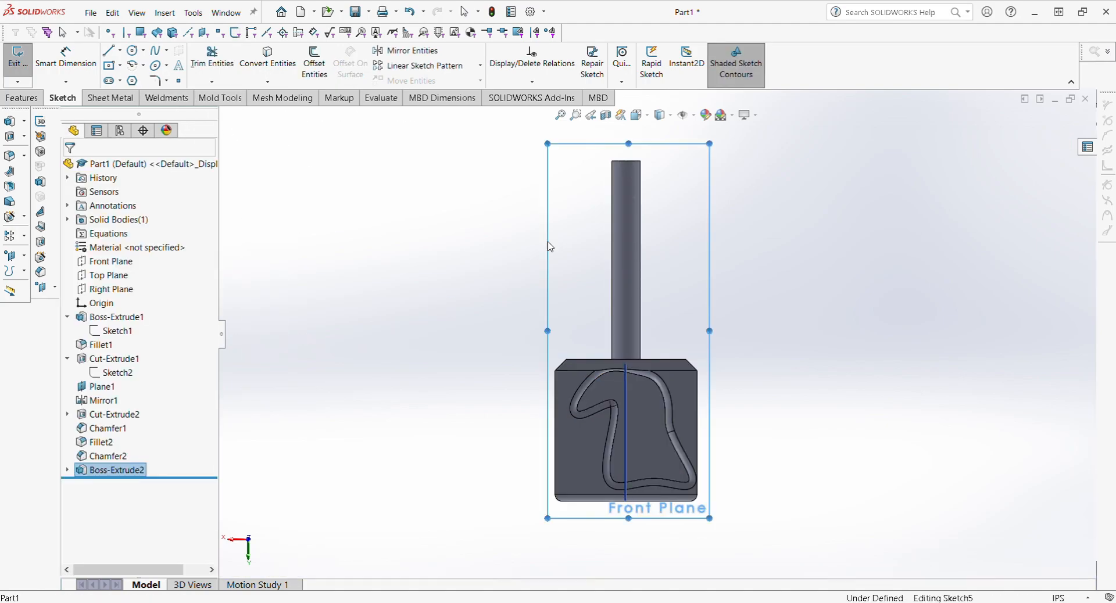
click(132, 51)
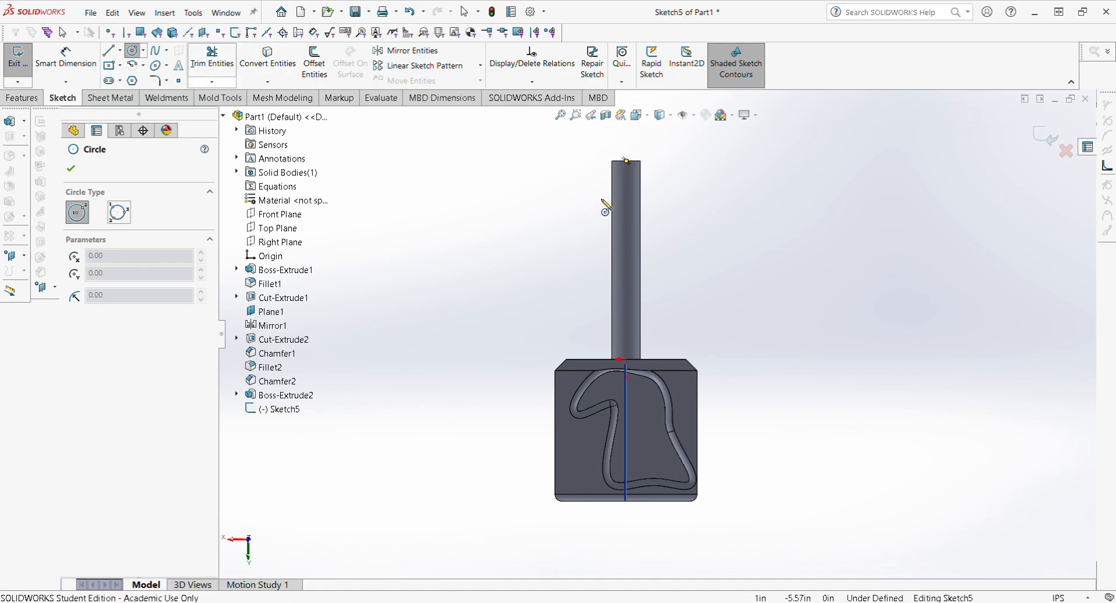
click(625, 161)
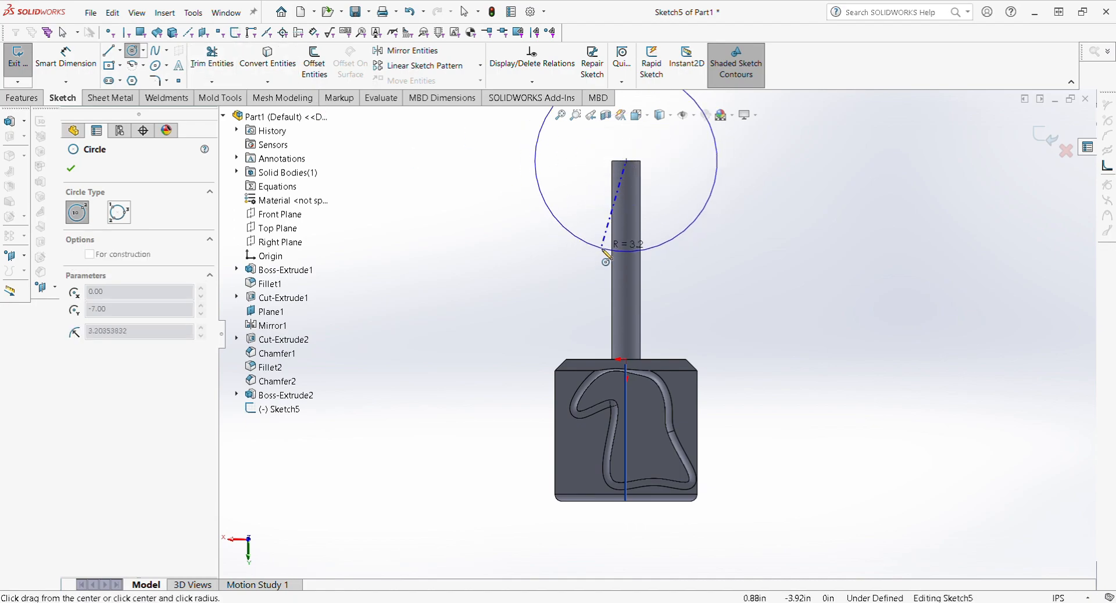
click(607, 246)
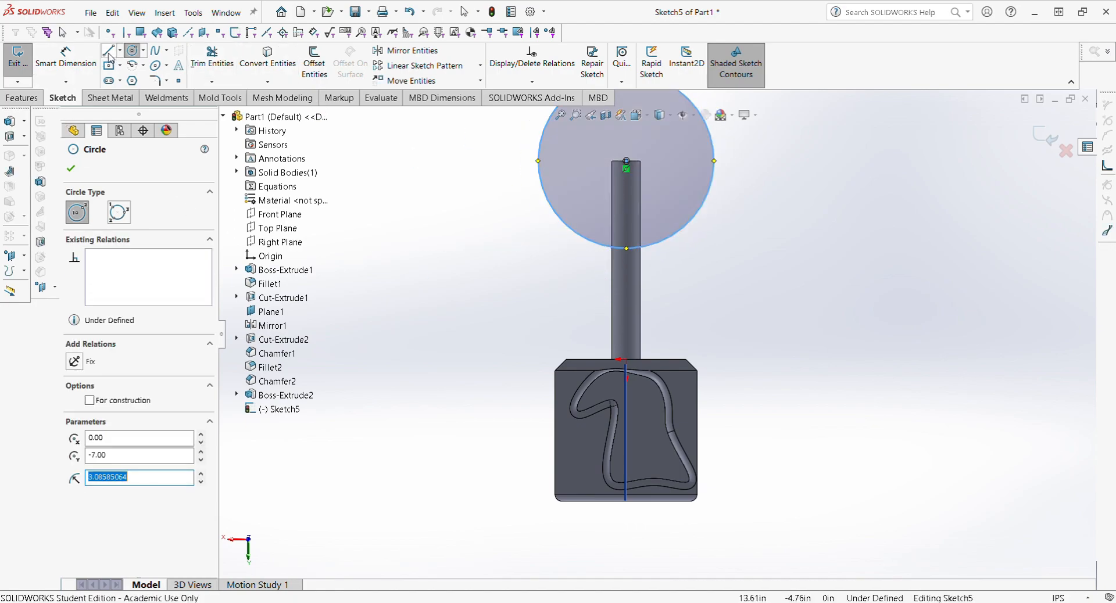
scroll(588, 248, up, 2)
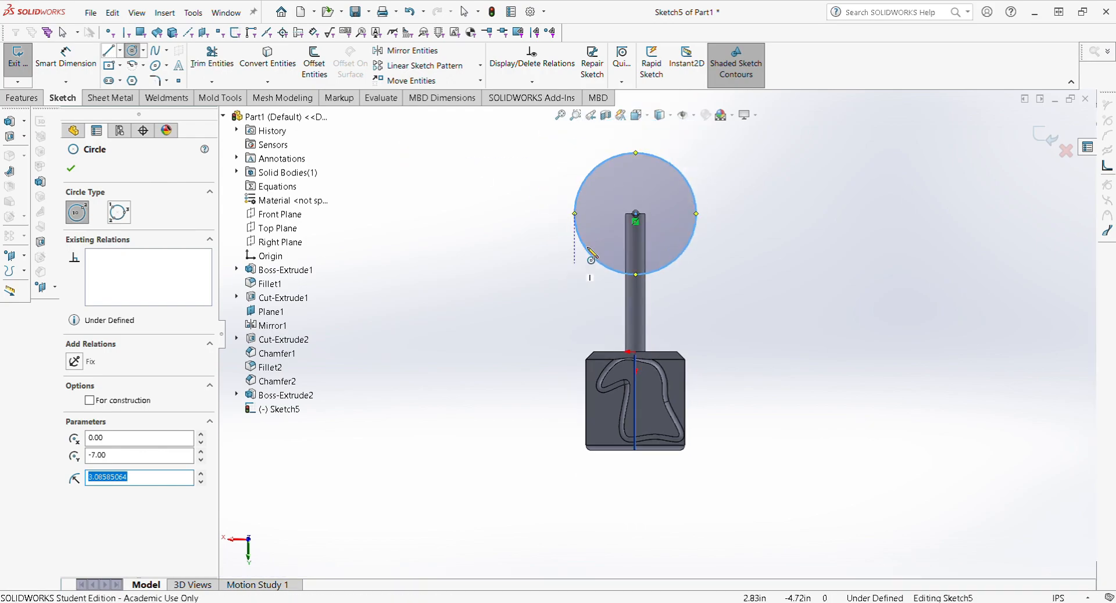
click(636, 153)
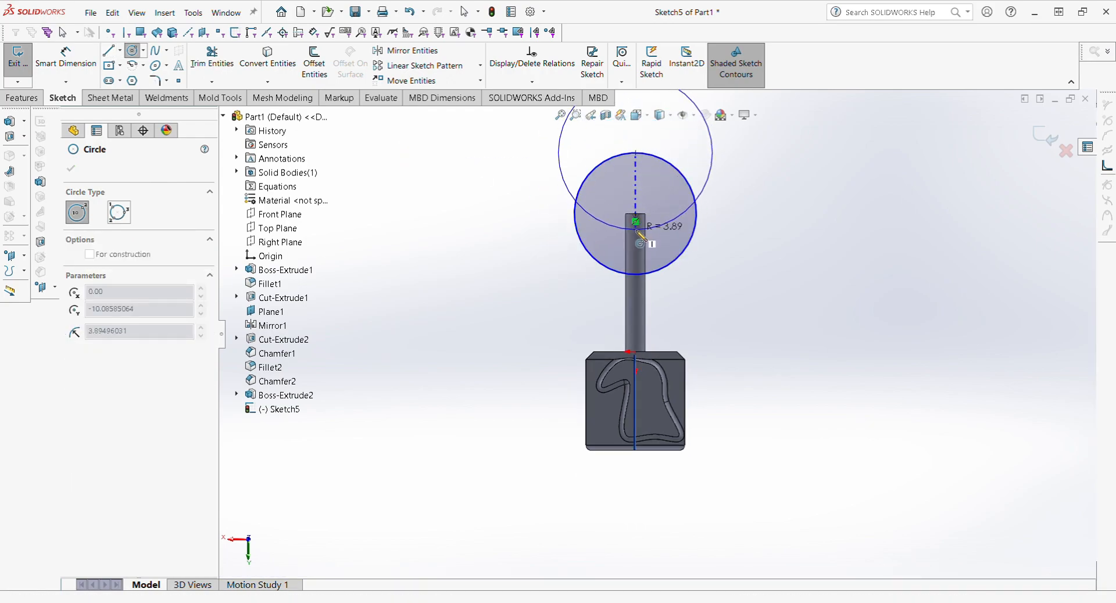
key(Escape)
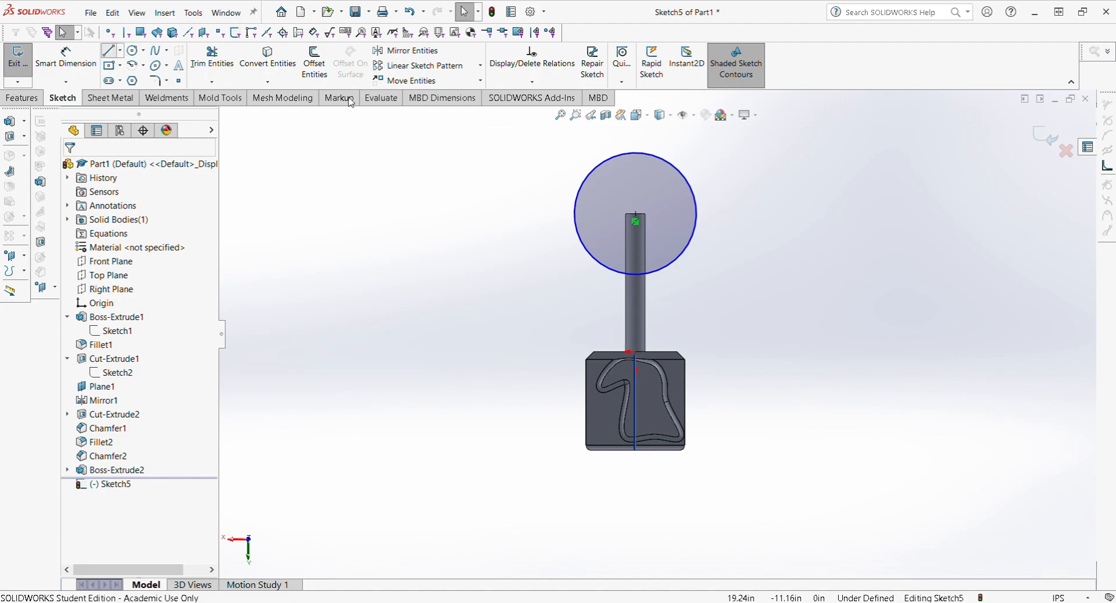
Step: Draw a vertical line through the circle and trim away its right half
click(636, 274)
key(Escape)
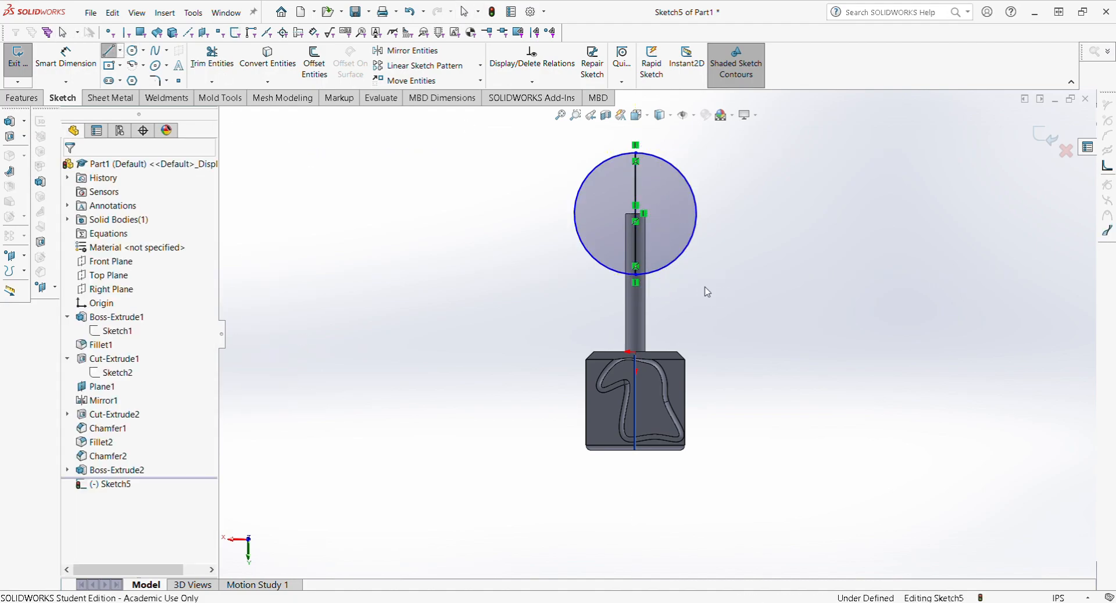
click(203, 65)
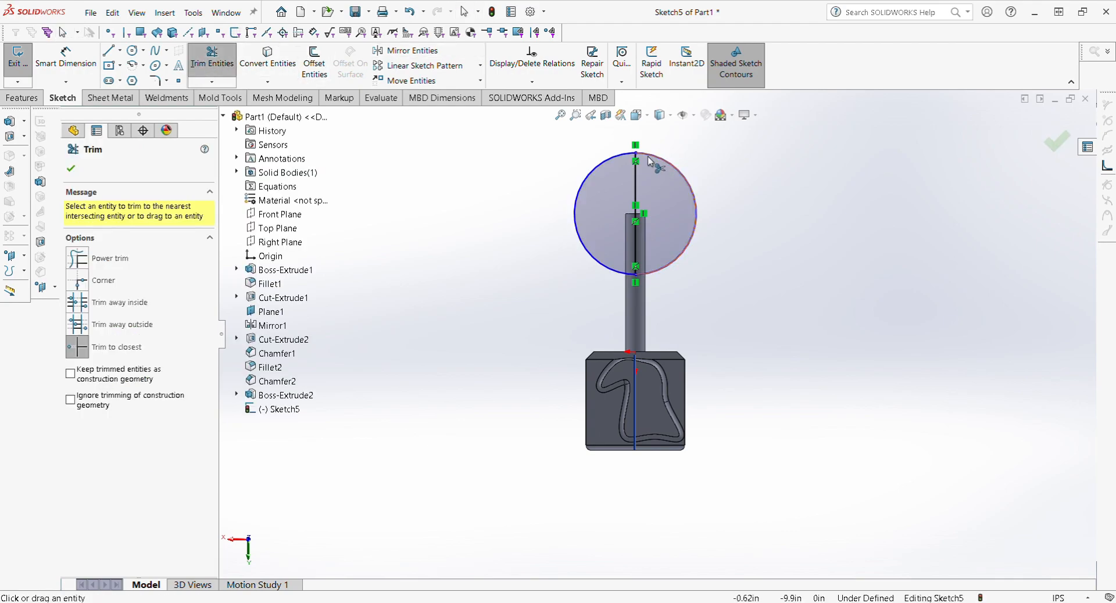
click(668, 165)
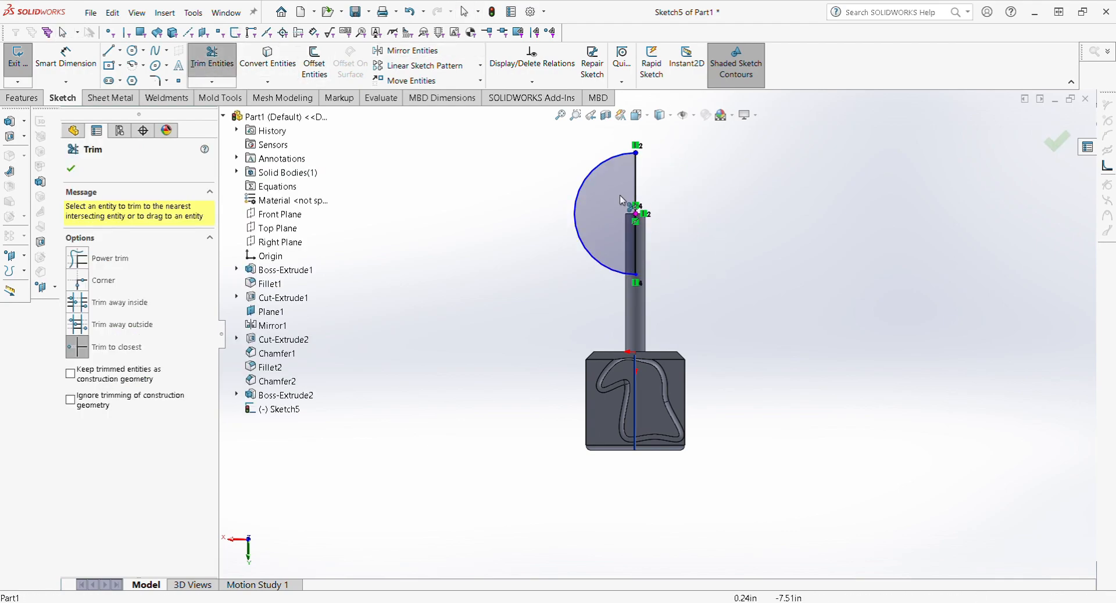
Step: Draw a vertical centerline from the rod down to the block's bottom
click(120, 51)
click(124, 80)
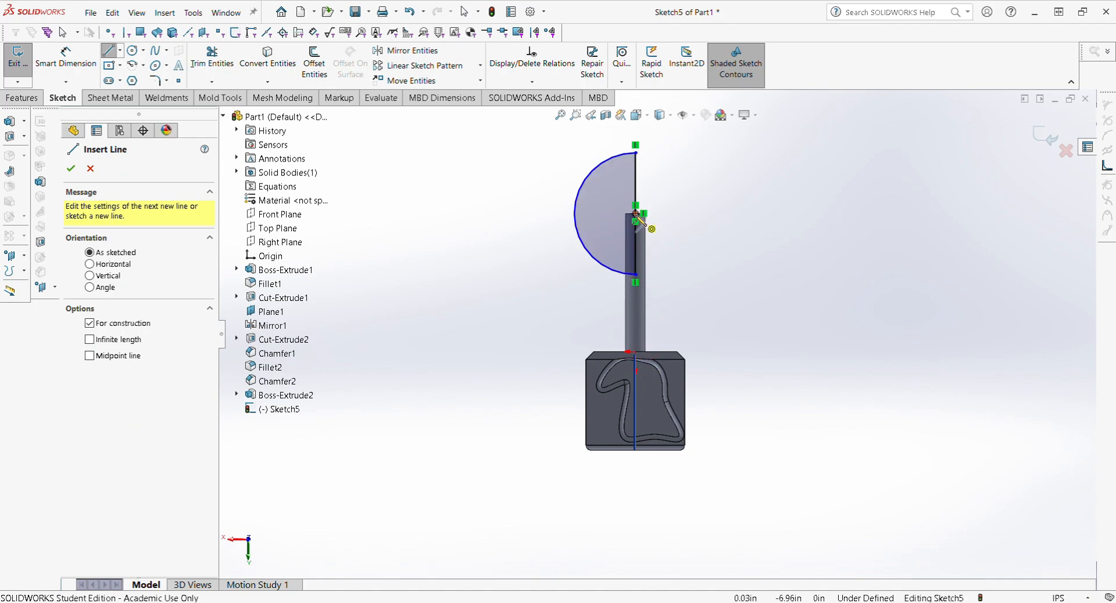
click(635, 282)
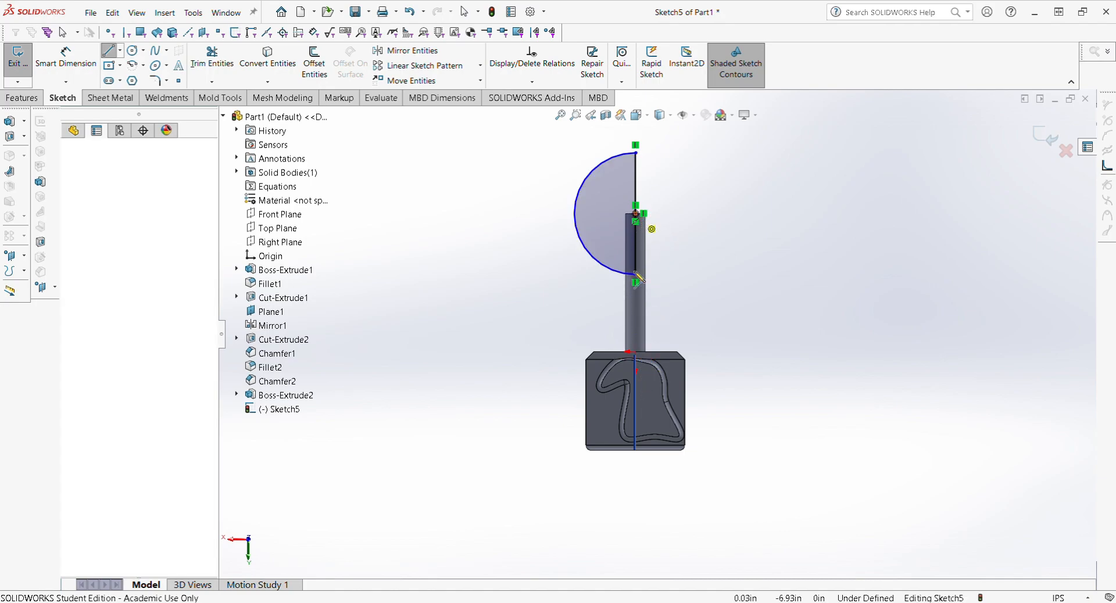
click(635, 457)
key(Escape)
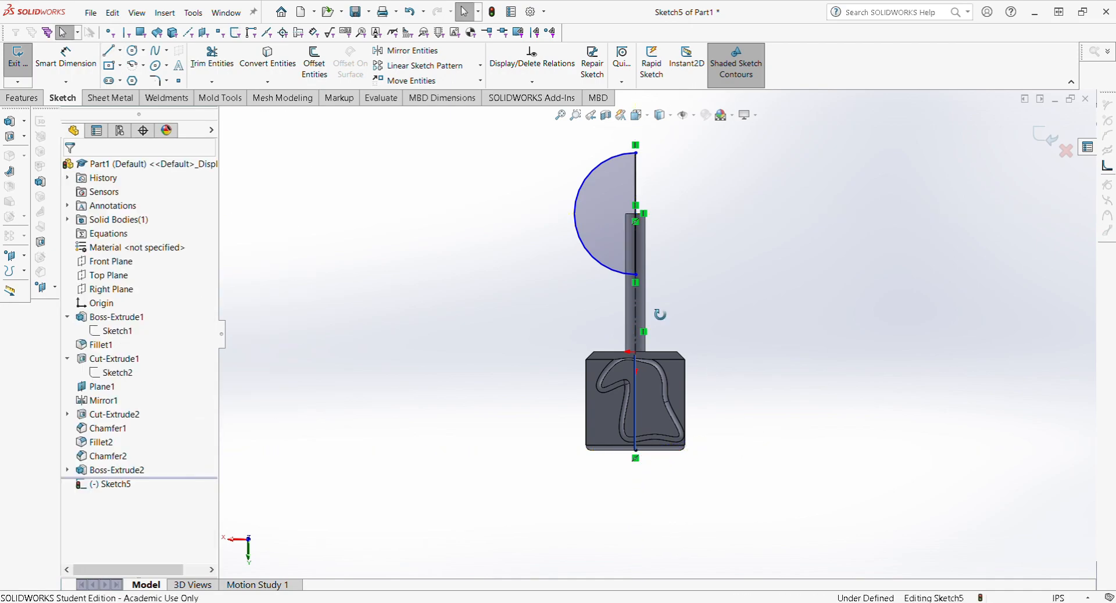
mouse_move(658, 311)
middle_down()
mouse_move(588, 304)
mouse_move(533, 372)
mouse_move(506, 496)
mouse_move(516, 414)
mouse_move(568, 302)
mouse_move(594, 360)
middle_up()
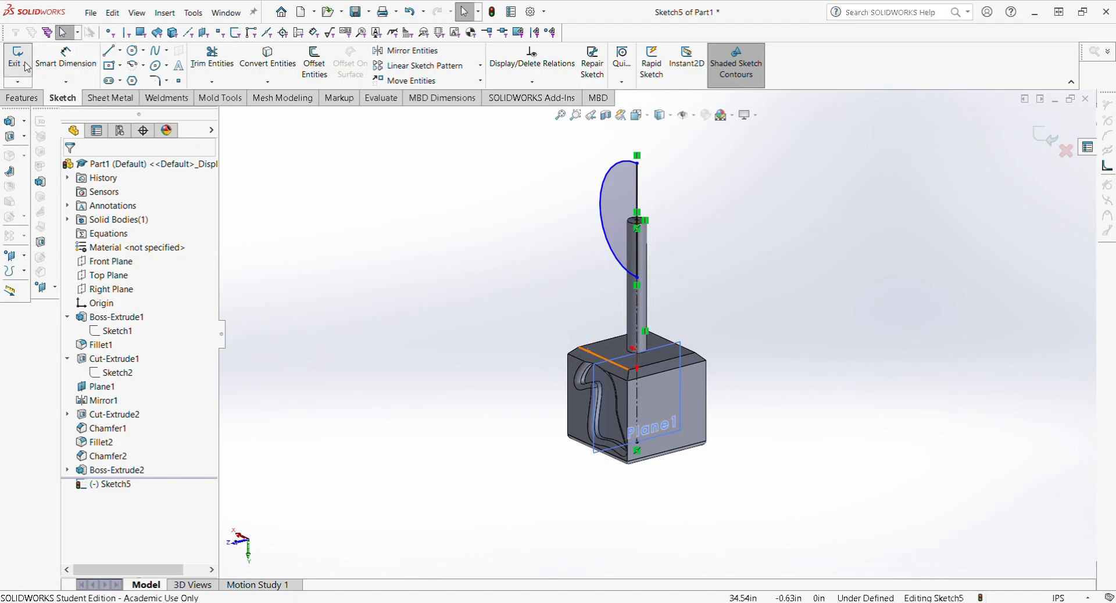
Step: Revolve the half-circle profile 180° about Line3 to create Revolve1
click(22, 97)
click(78, 70)
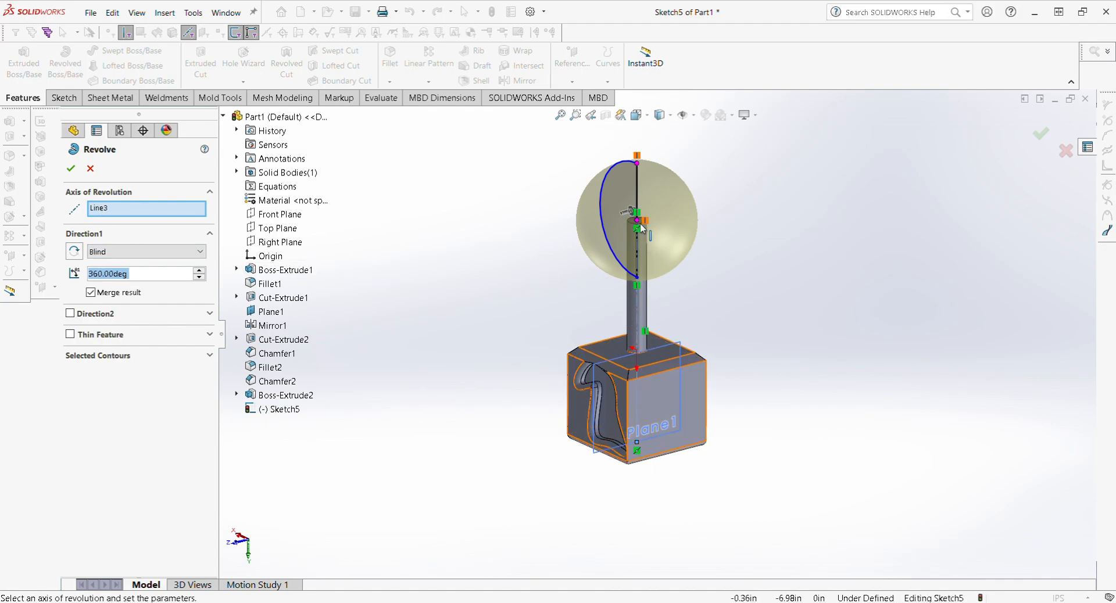
click(201, 278)
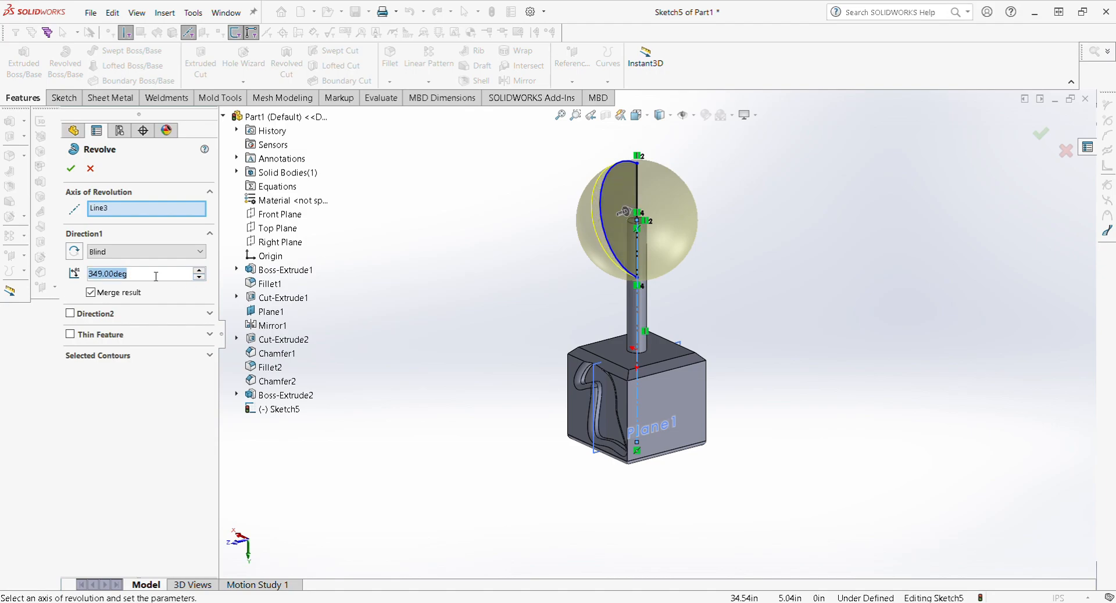
text(180)
key(Return)
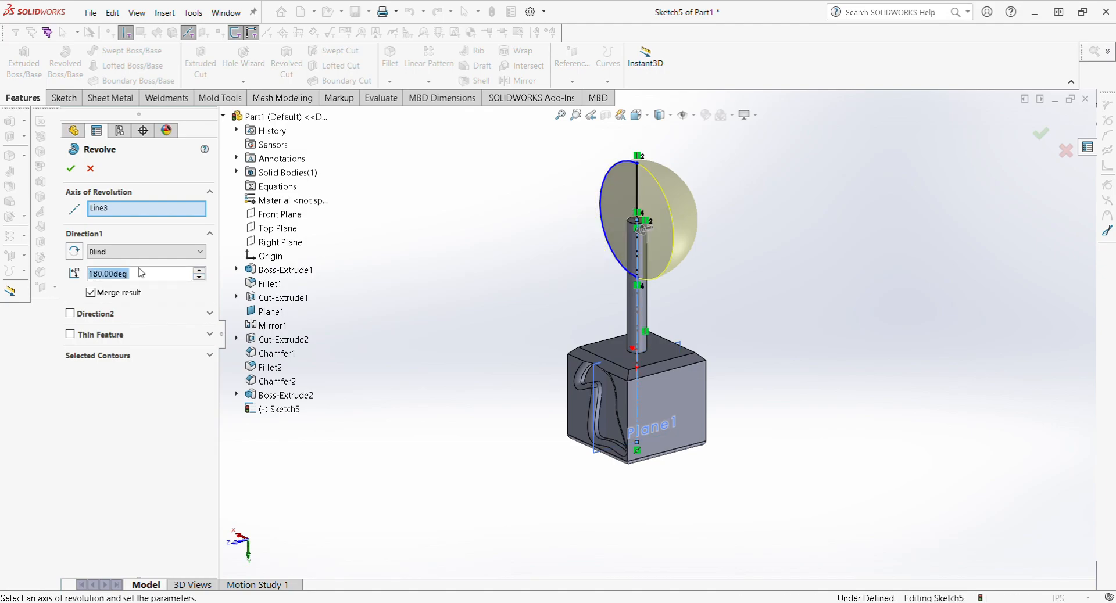
middle_drag(568, 212, 636, 203)
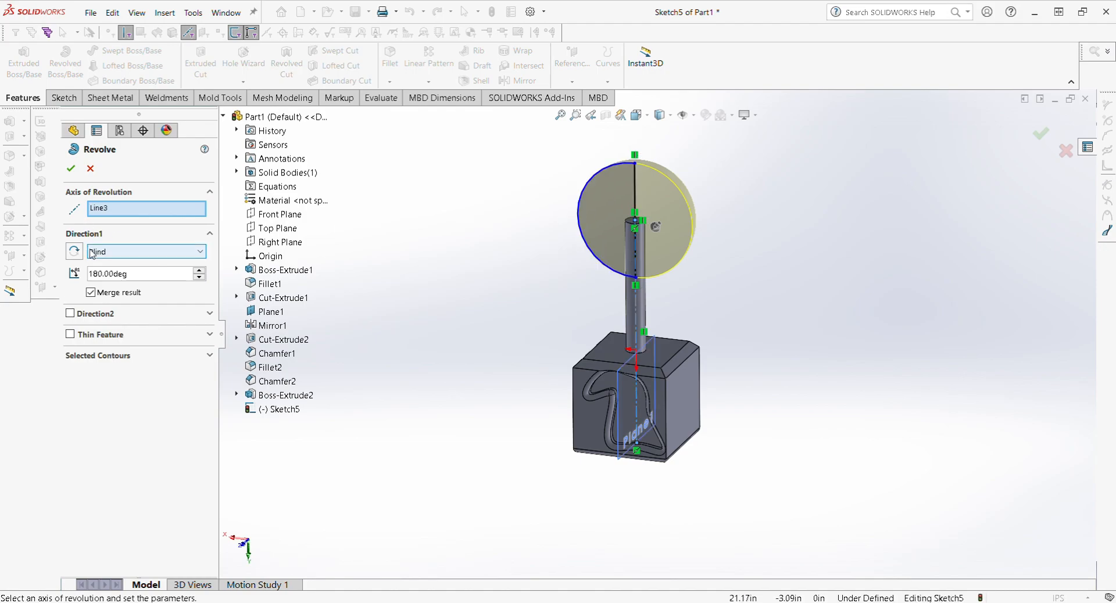
click(70, 168)
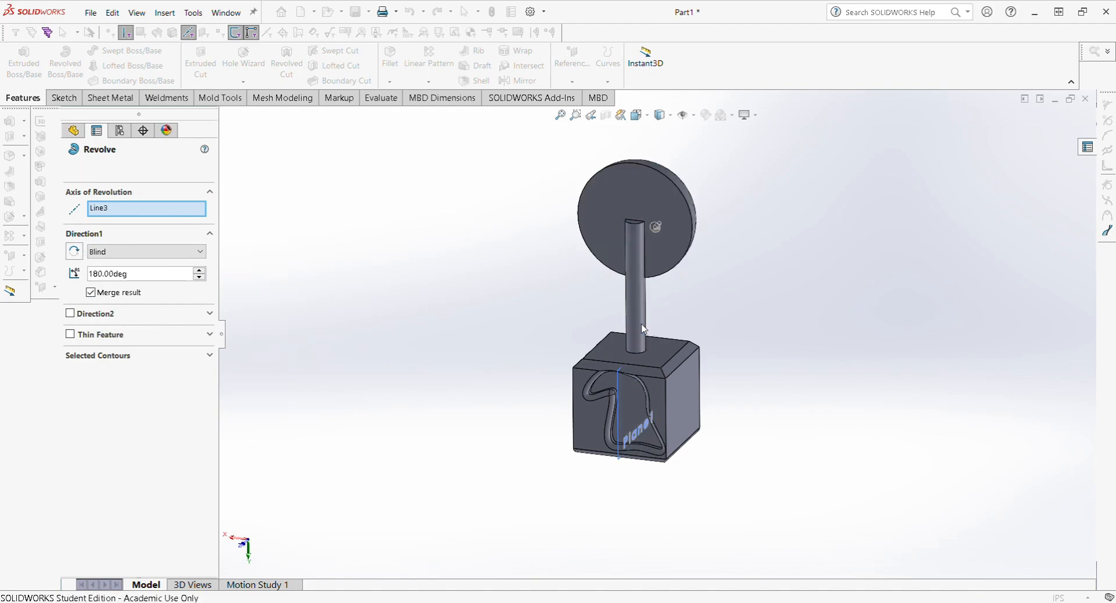
middle_drag(628, 257, 657, 285)
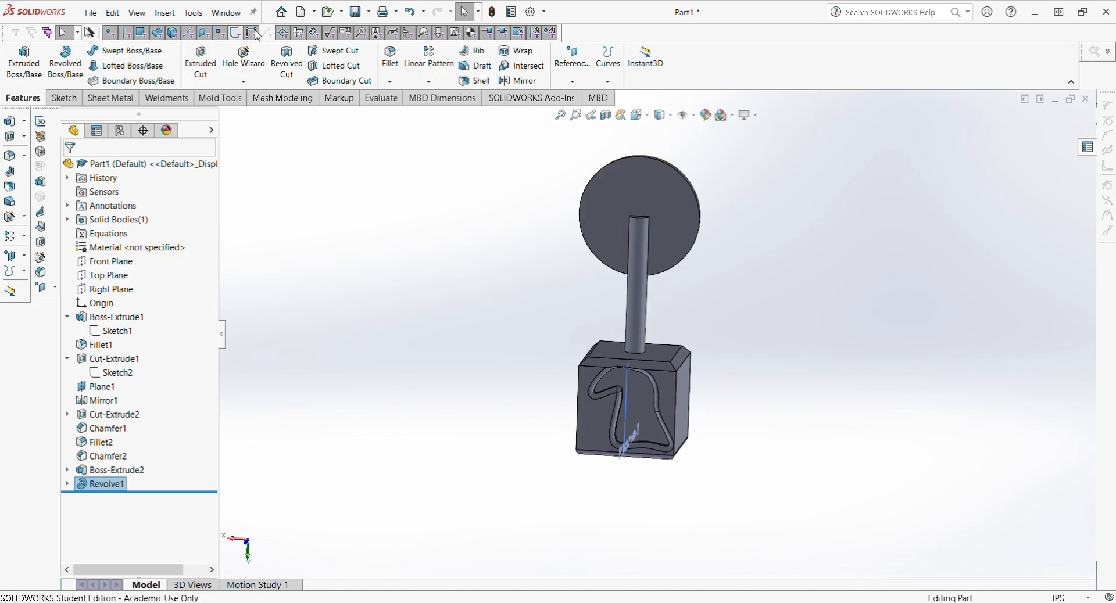
Step: Shell the block to 0.10 in walls, removing its front face
click(476, 81)
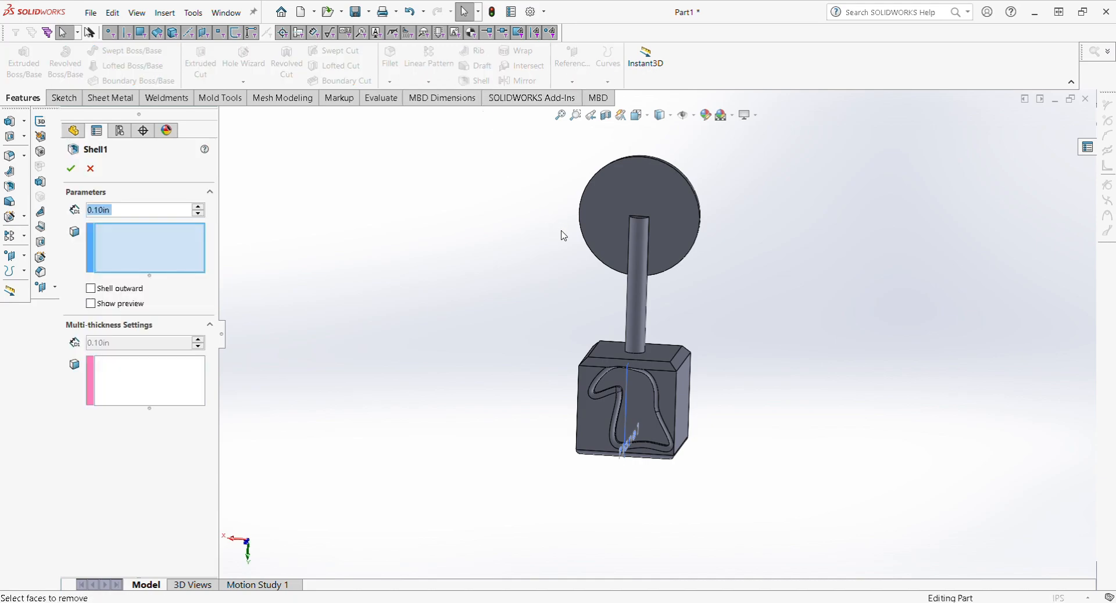
middle_drag(615, 385, 581, 407)
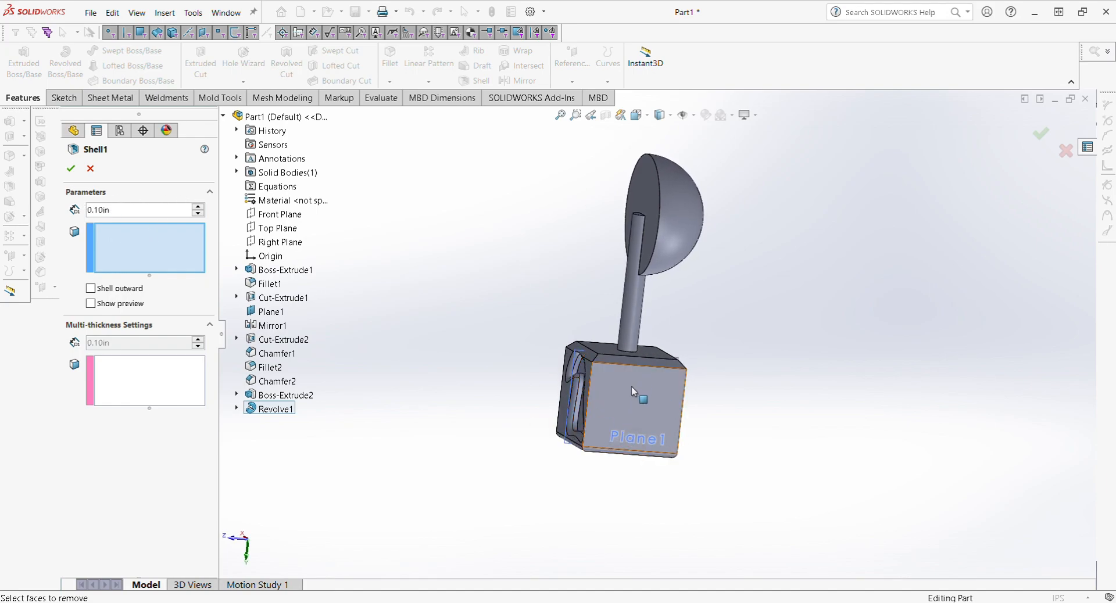
click(631, 427)
click(70, 168)
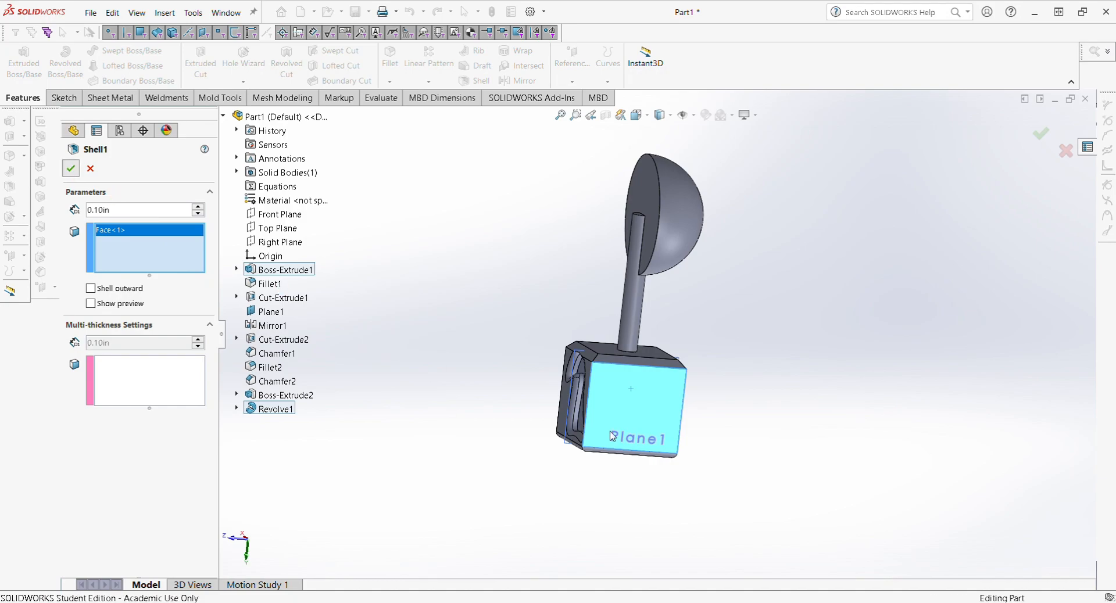
mouse_move(574, 418)
middle_down()
mouse_move(538, 391)
mouse_move(625, 407)
mouse_move(620, 418)
mouse_move(618, 386)
mouse_move(614, 420)
middle_up()
scroll(633, 413, down, 4)
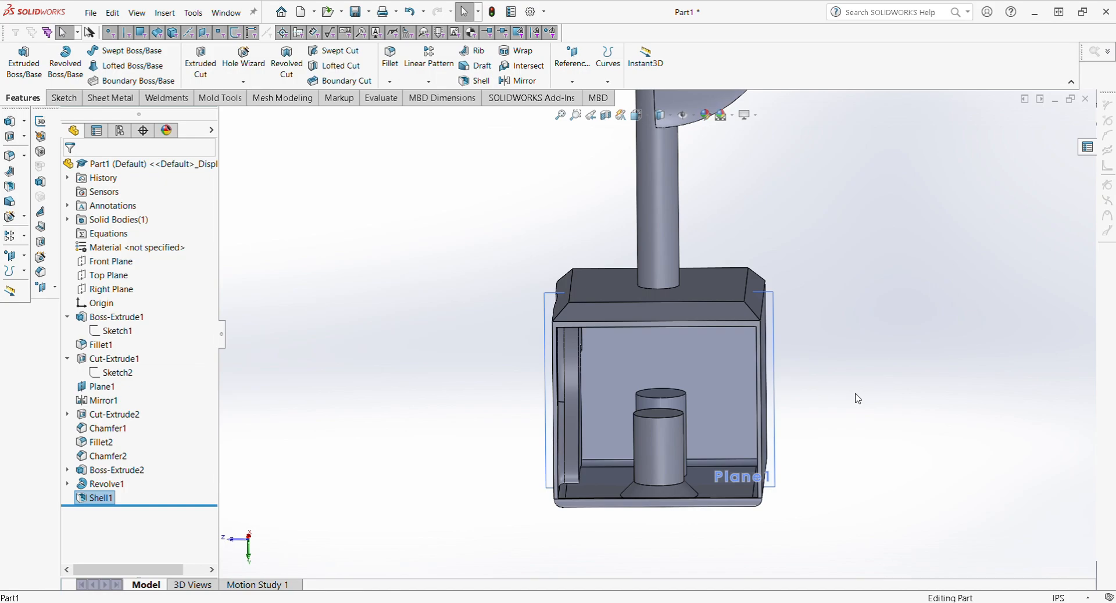
middle_drag(706, 390, 604, 381)
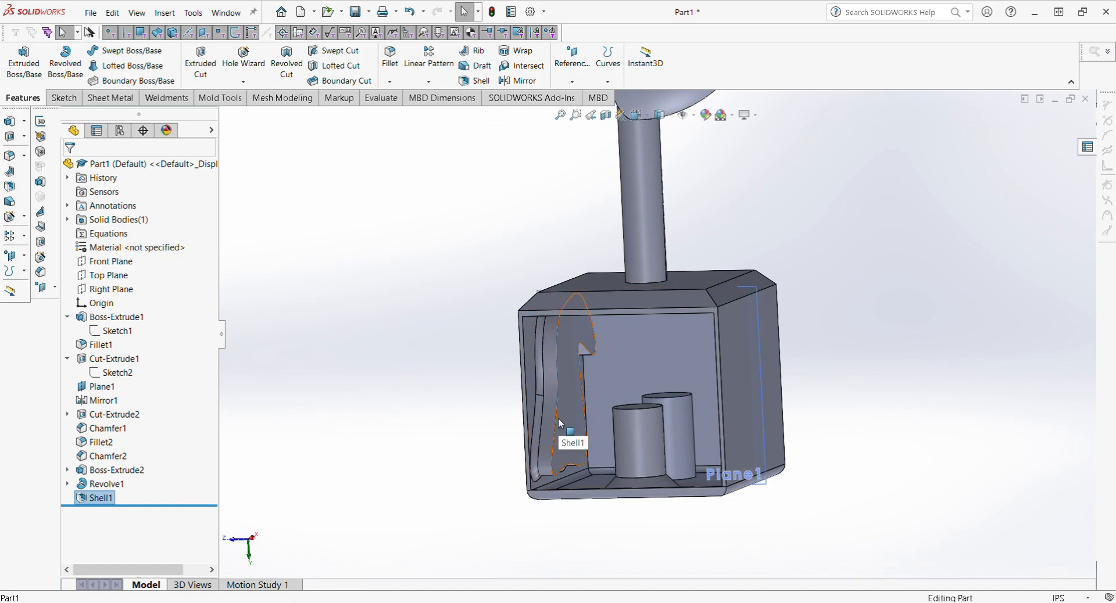
mouse_move(559, 422)
middle_down()
mouse_move(644, 417)
mouse_move(599, 440)
mouse_move(581, 227)
mouse_move(589, 365)
middle_up()
middle_drag(608, 444, 566, 503)
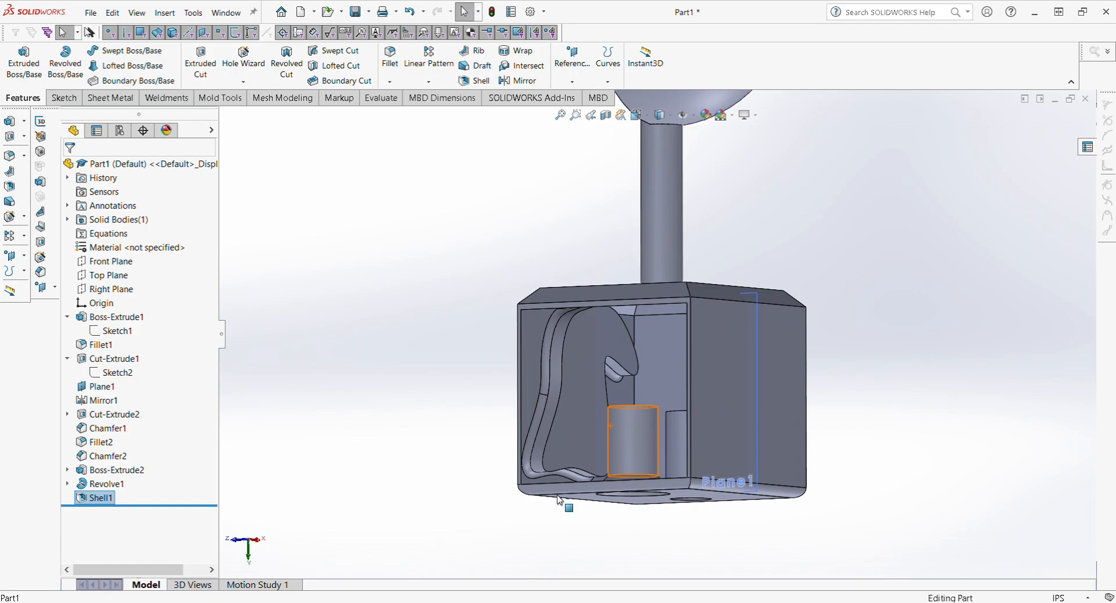
middle_drag(630, 426, 703, 442)
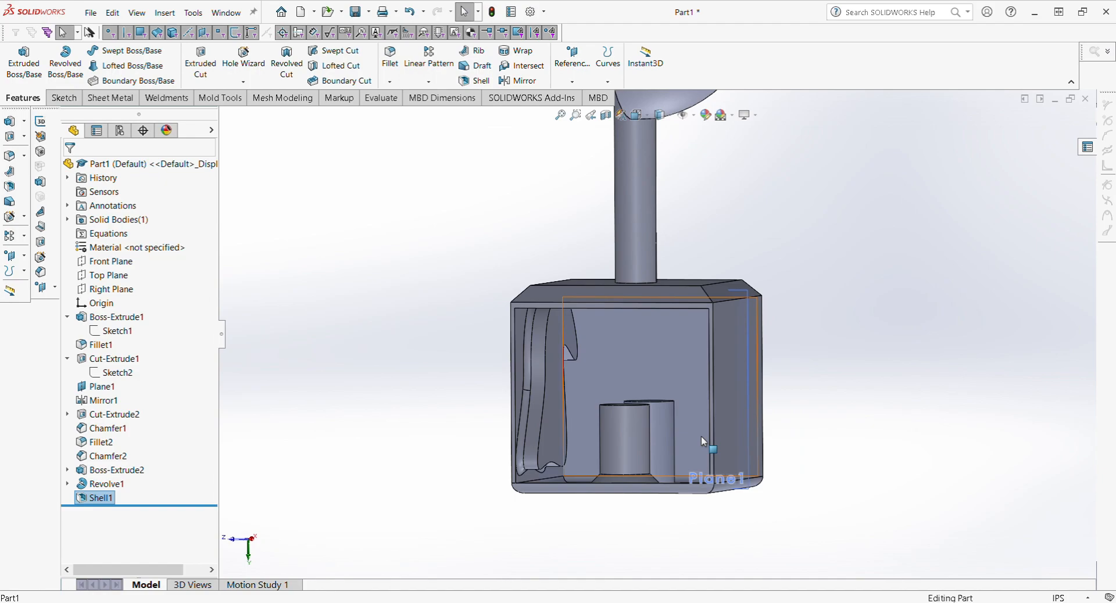
middle_drag(664, 443, 710, 347)
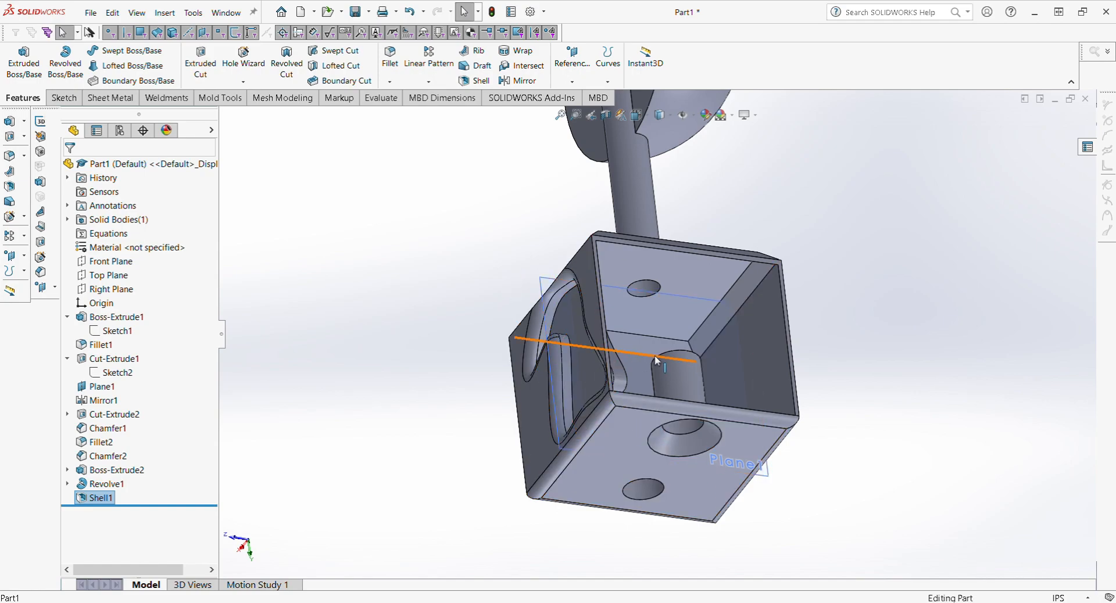
middle_drag(655, 354, 540, 413)
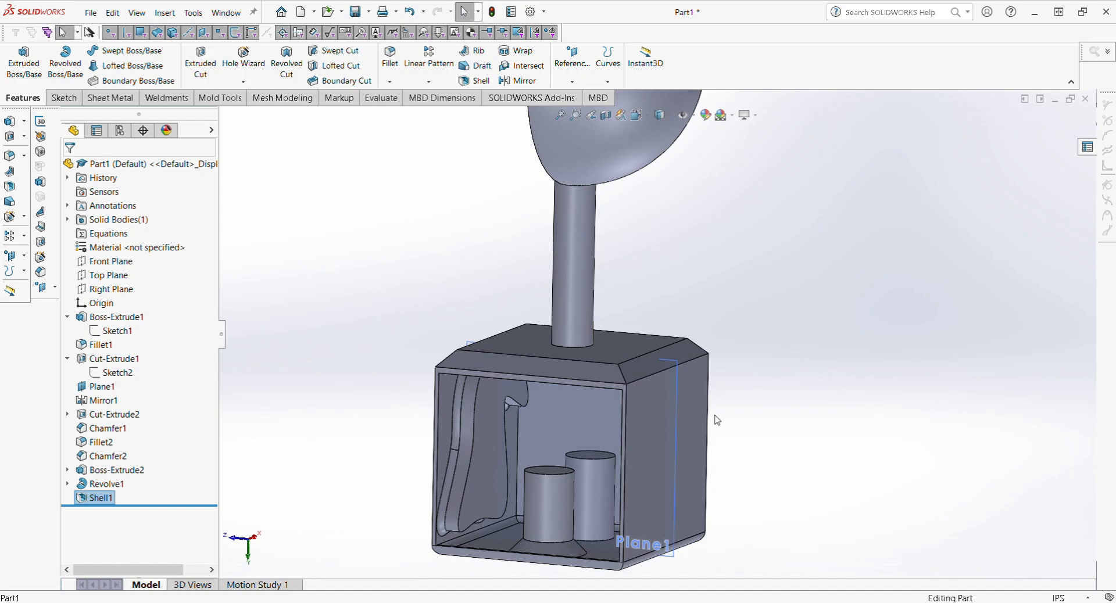
Step: Orbit the part from a low view of the cylinders back to an isometric view
middle_drag(570, 465, 573, 410)
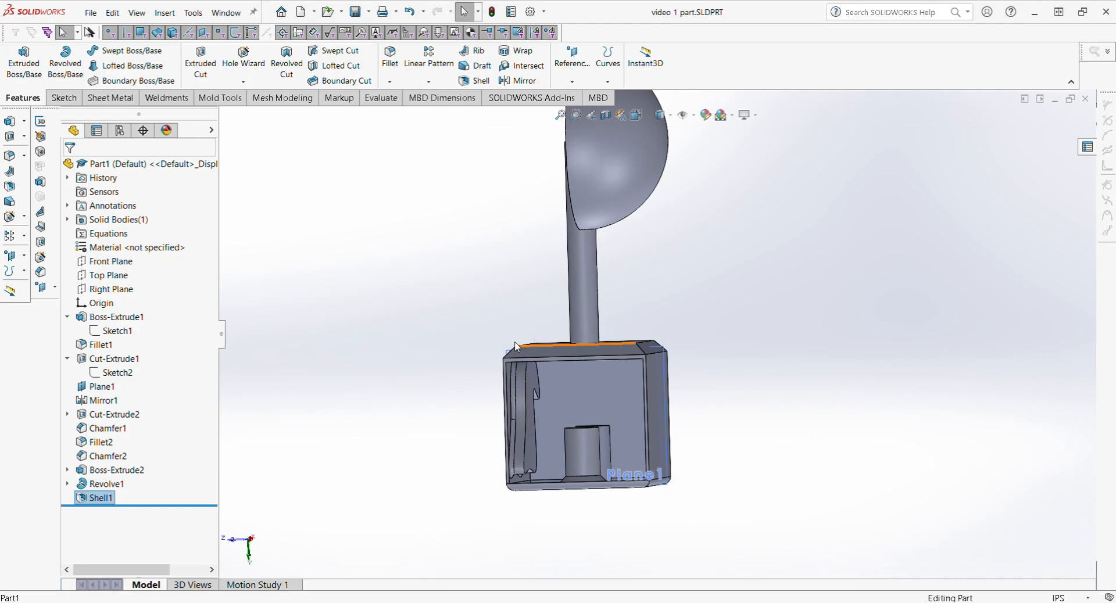
middle_drag(284, 290, 701, 387)
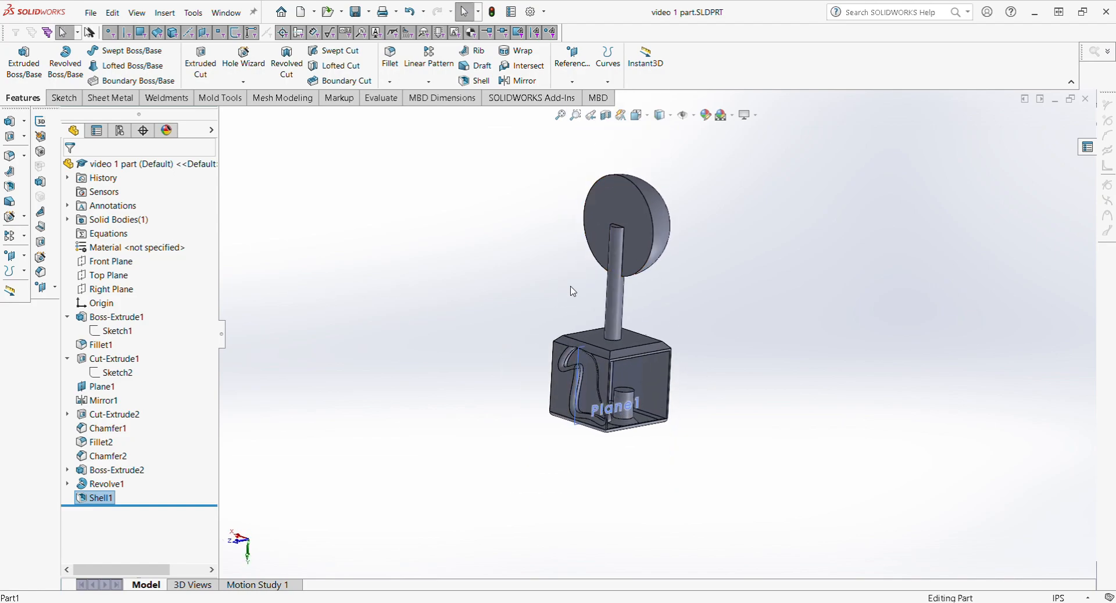